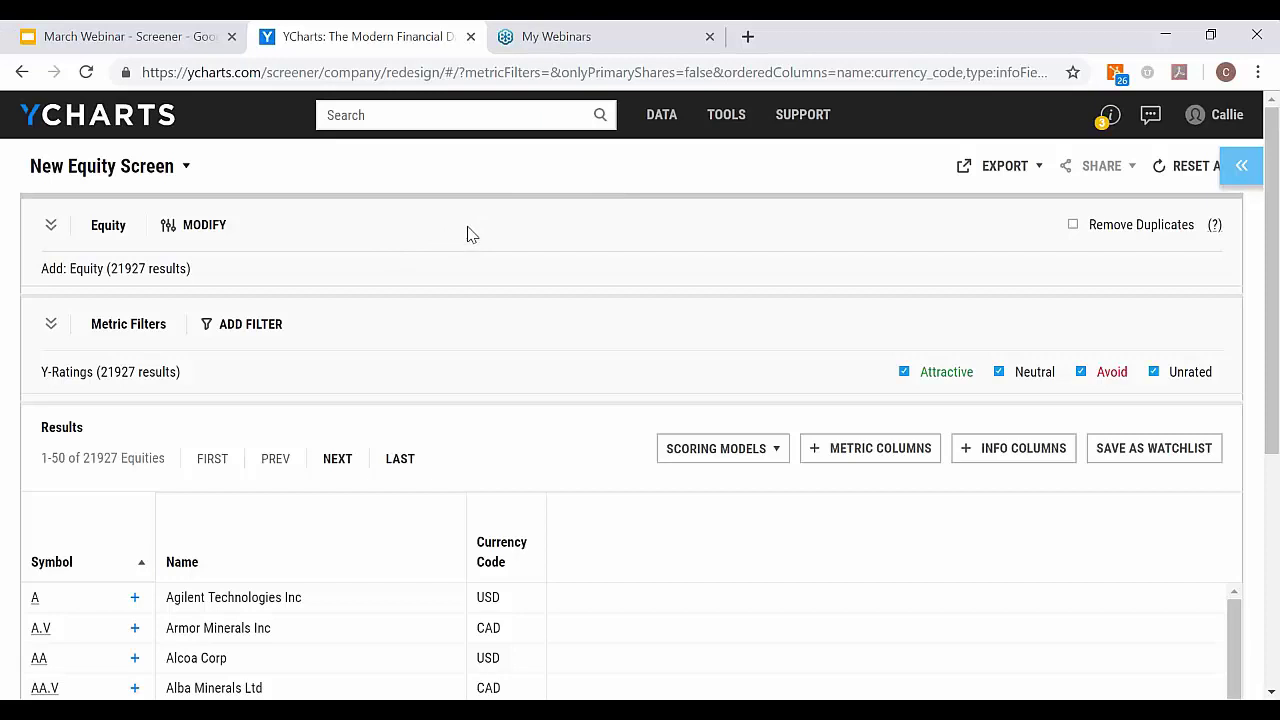
Examine the security list options and the Range, Equation, Percentile and Rank types of metric filter without applying any
click(203, 225)
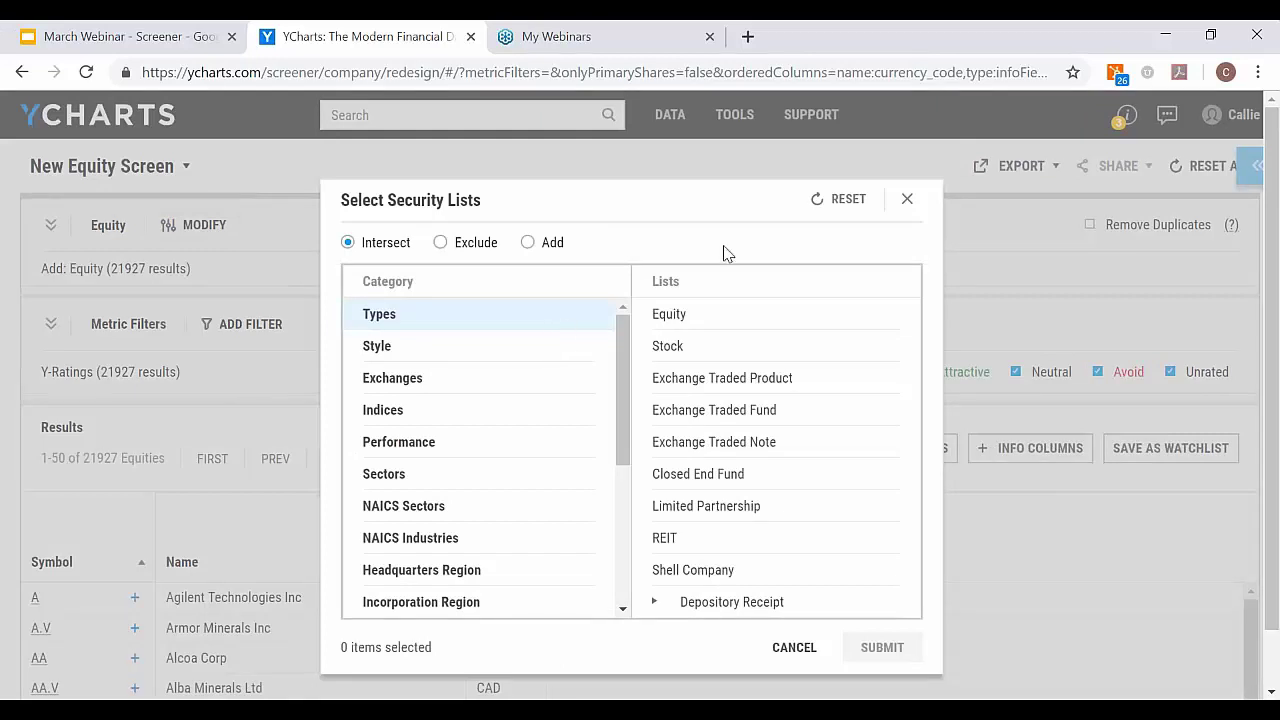
click(907, 199)
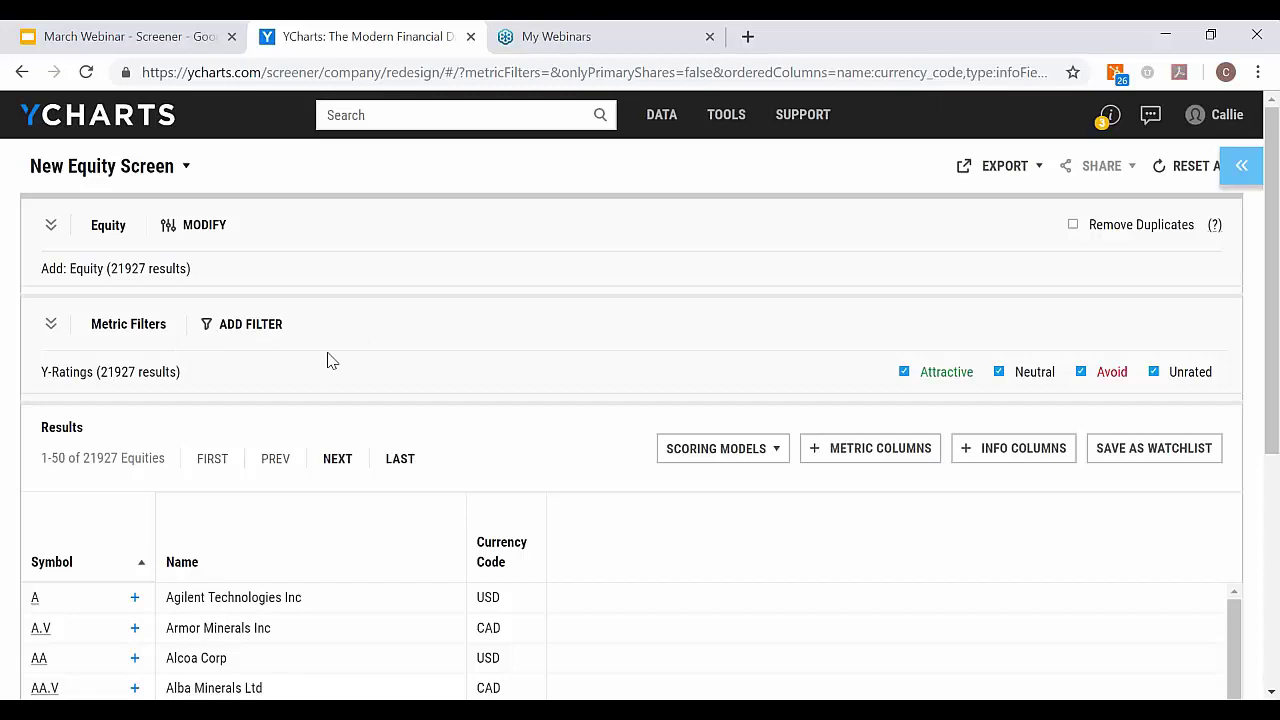
click(268, 334)
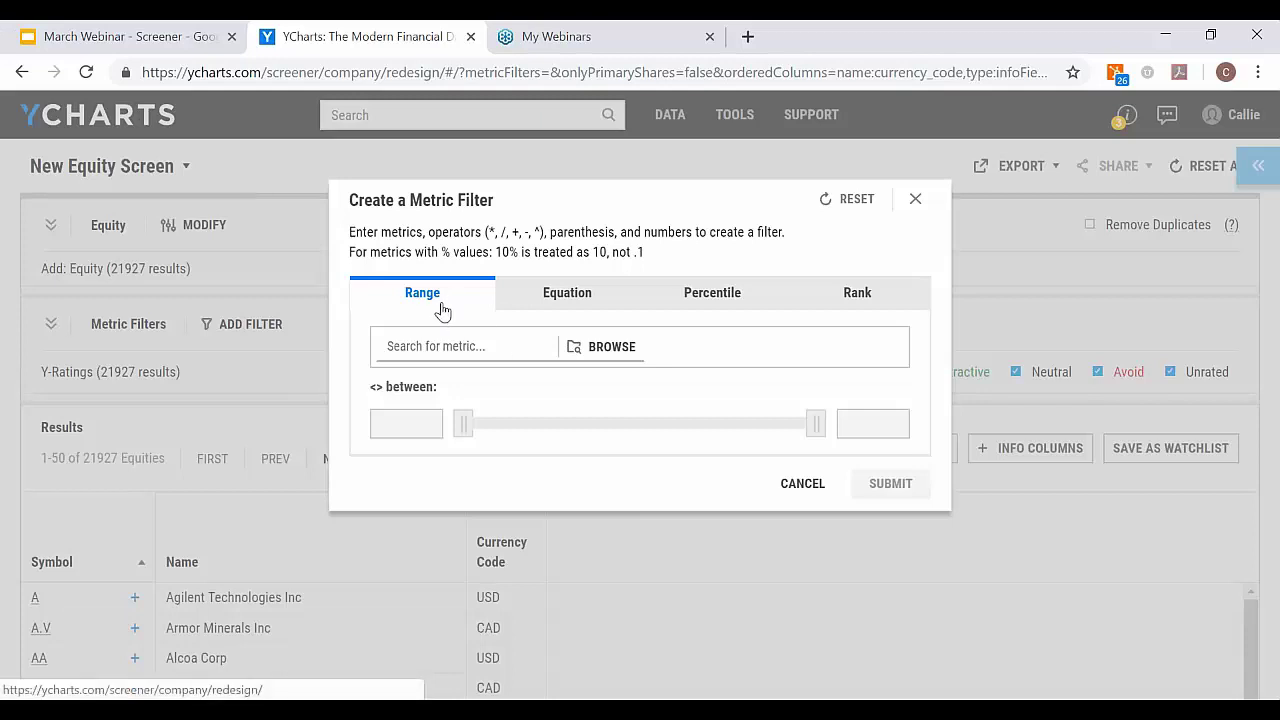
click(588, 310)
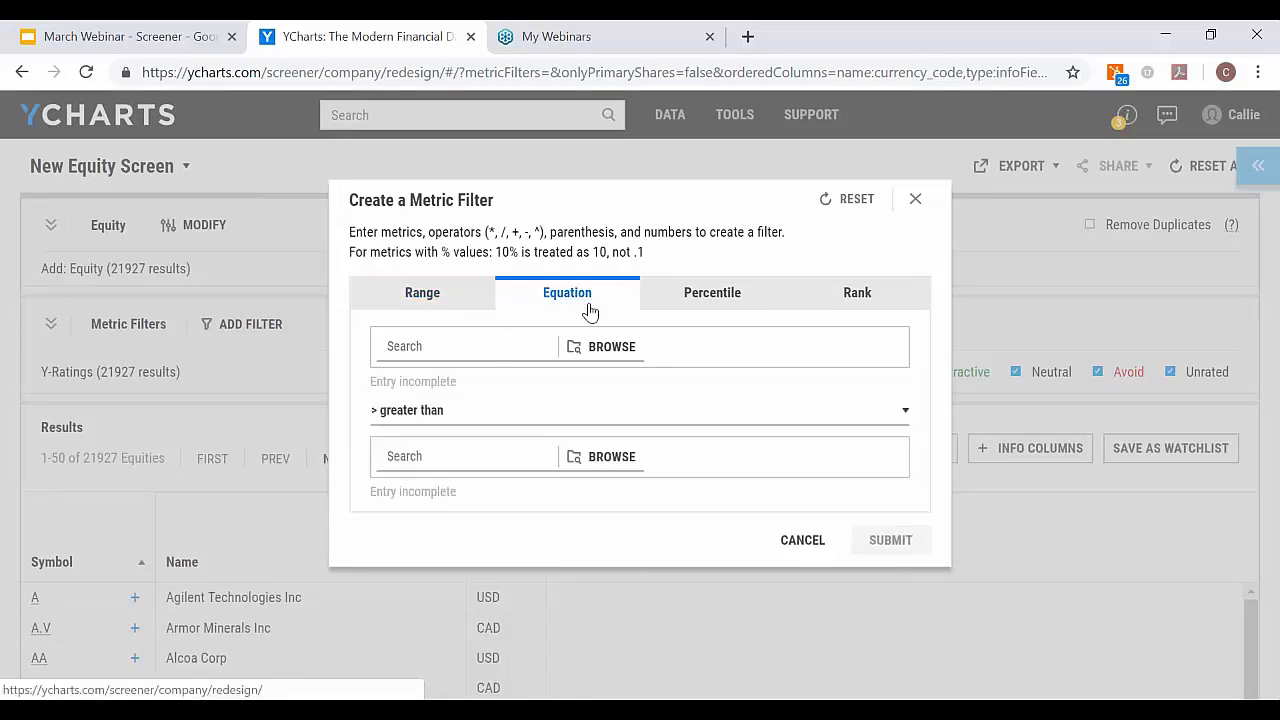
click(707, 303)
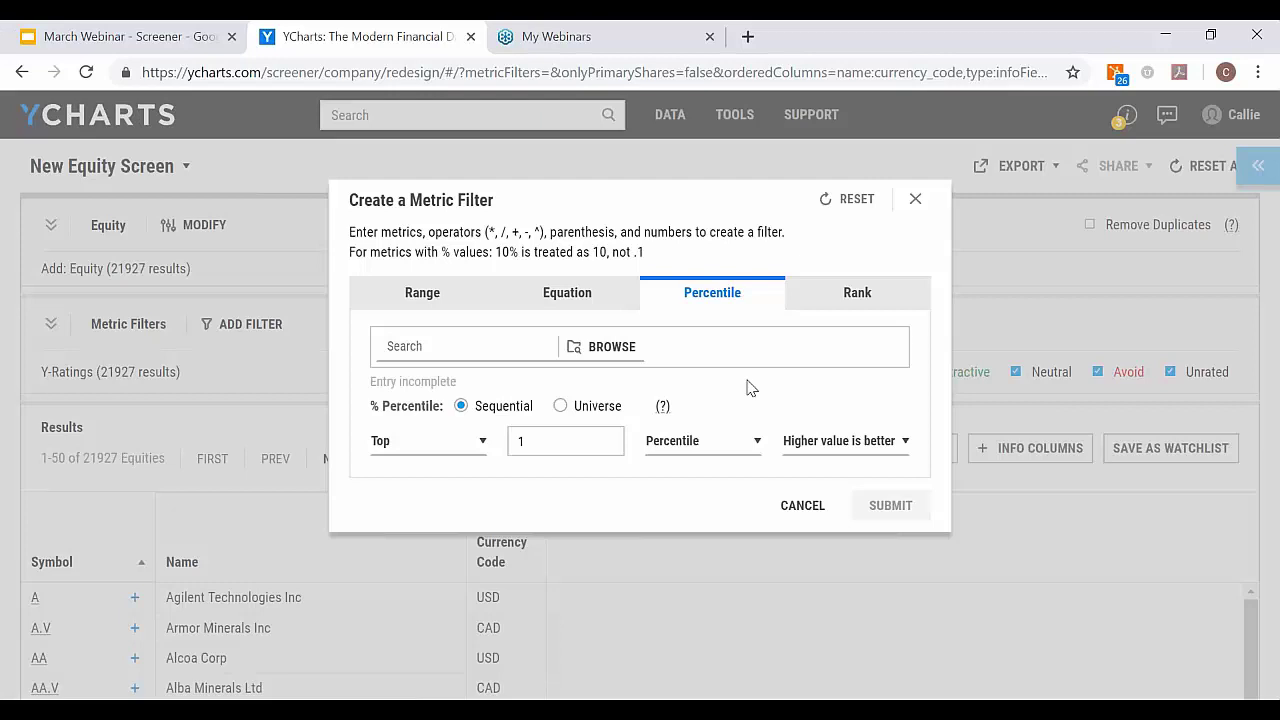
click(842, 300)
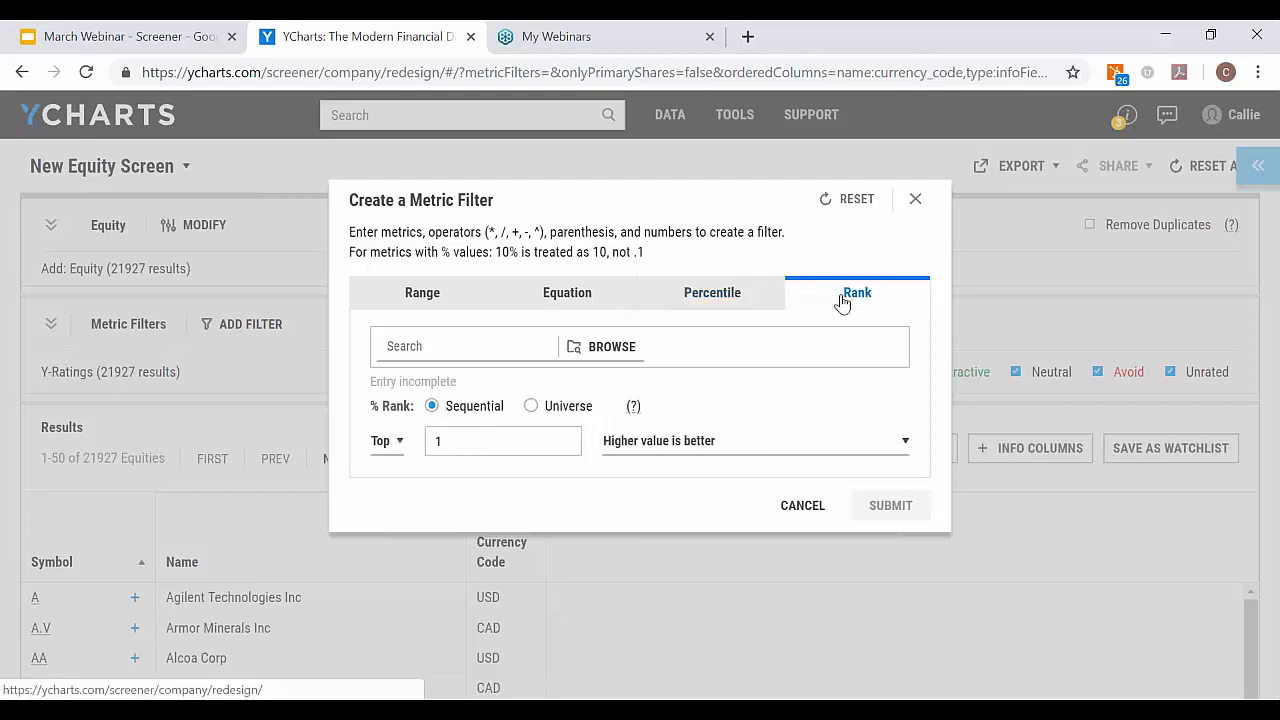
click(915, 200)
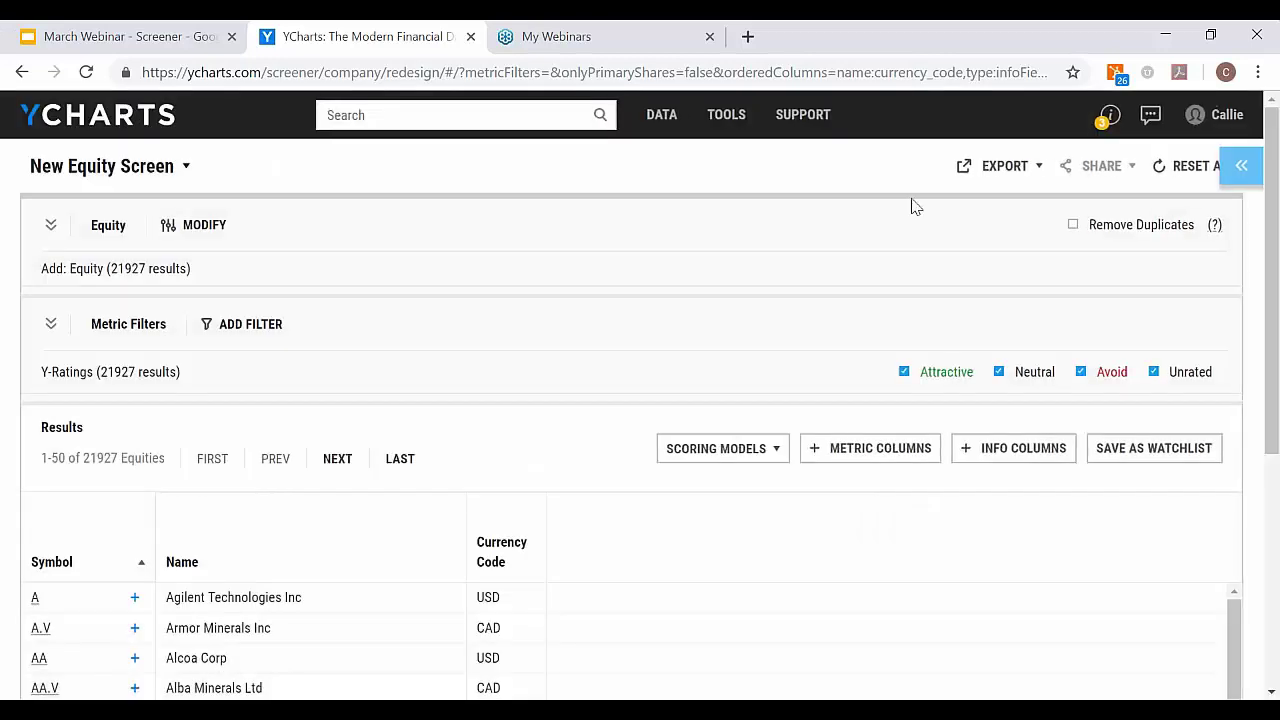
Intersect the equity universe with the Apparel Stores list from the Consumer Cyclical sector
click(216, 238)
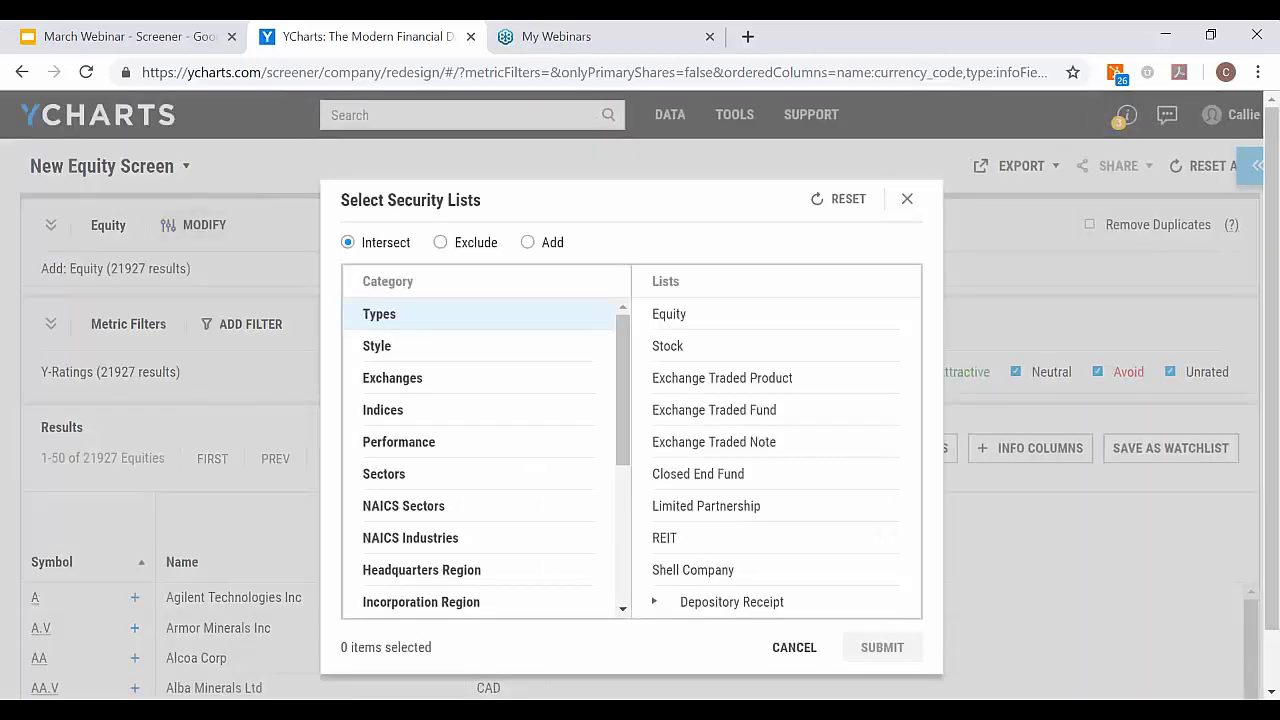
click(418, 477)
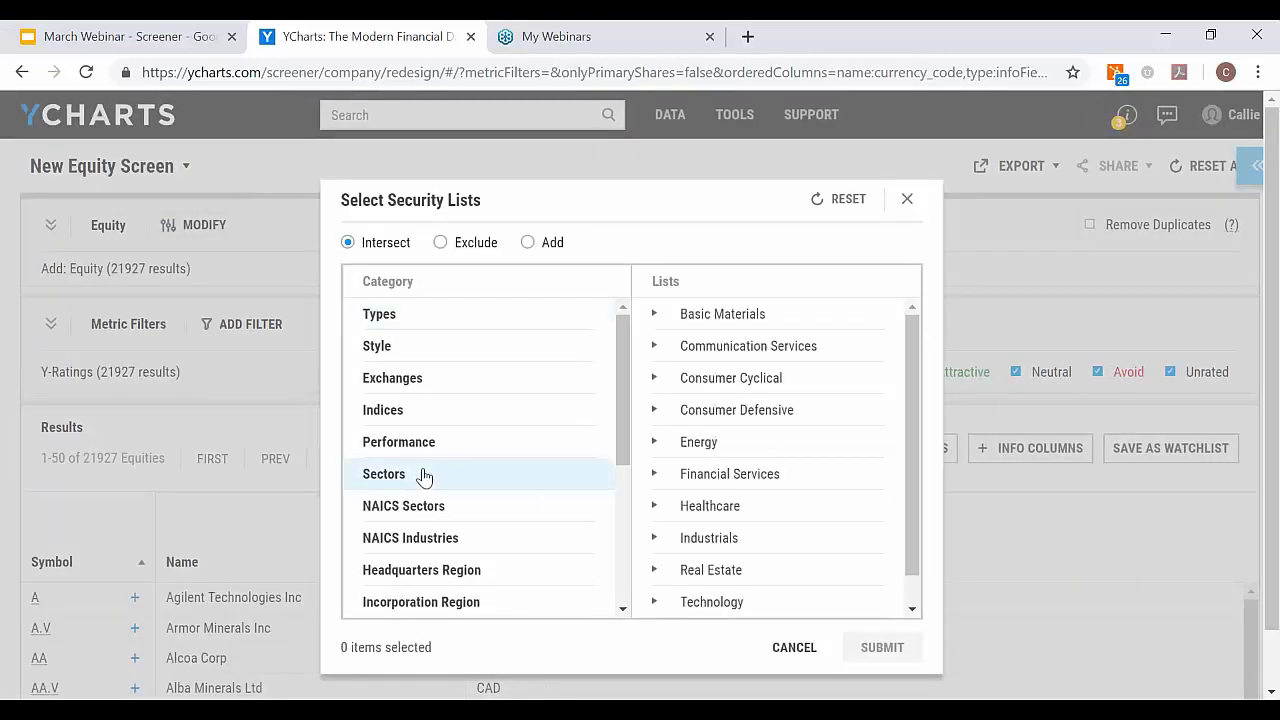
click(730, 380)
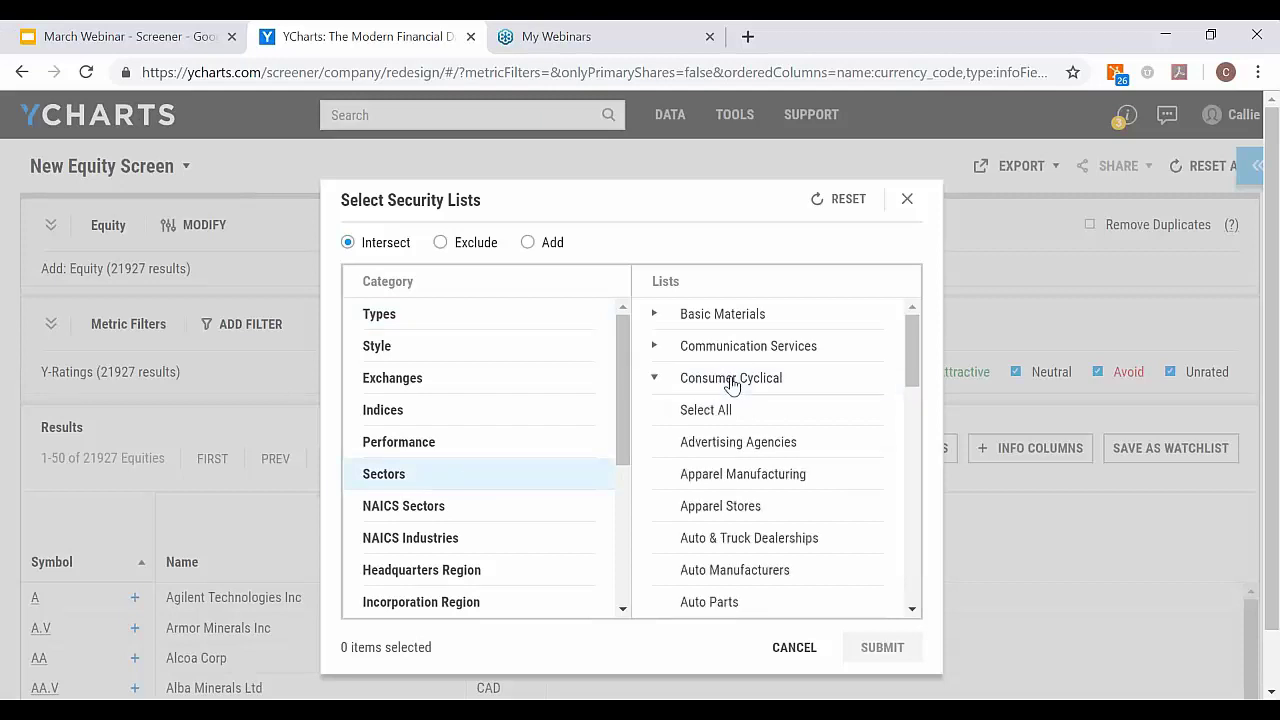
click(748, 506)
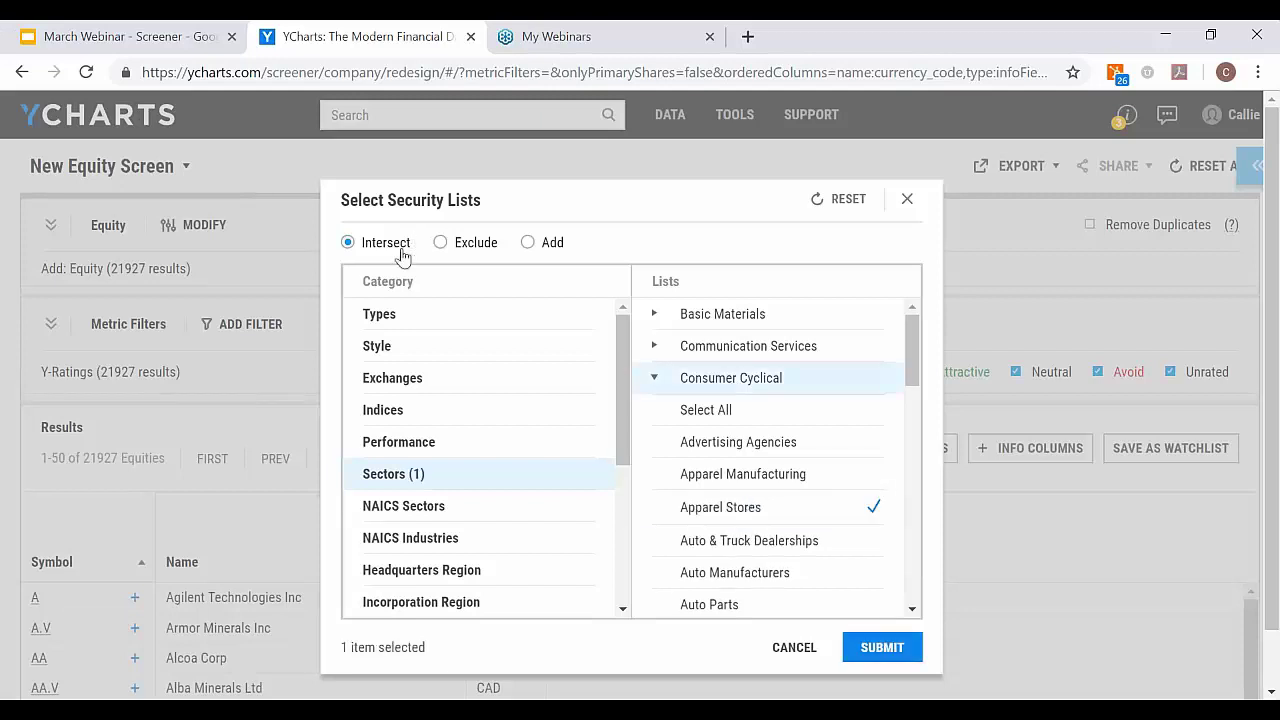
click(882, 652)
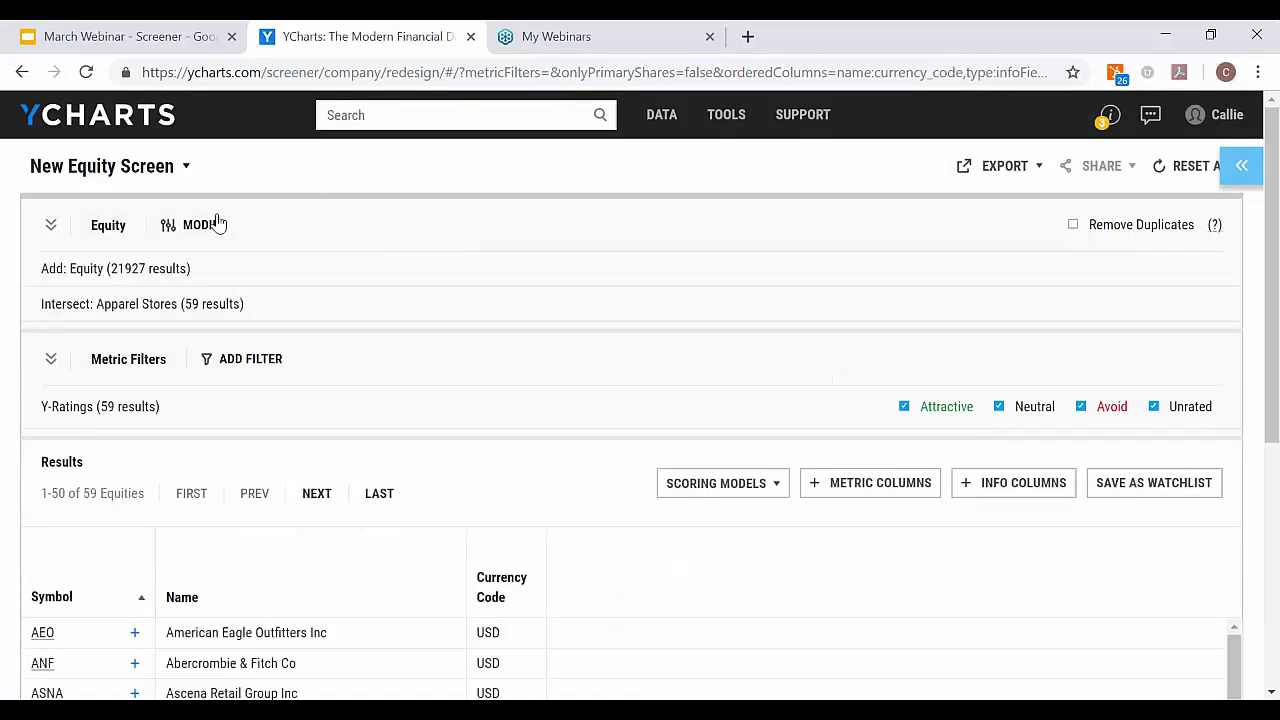
Add the Department Stores list from the Consumer Cyclical sector to the screen's security universe
click(204, 226)
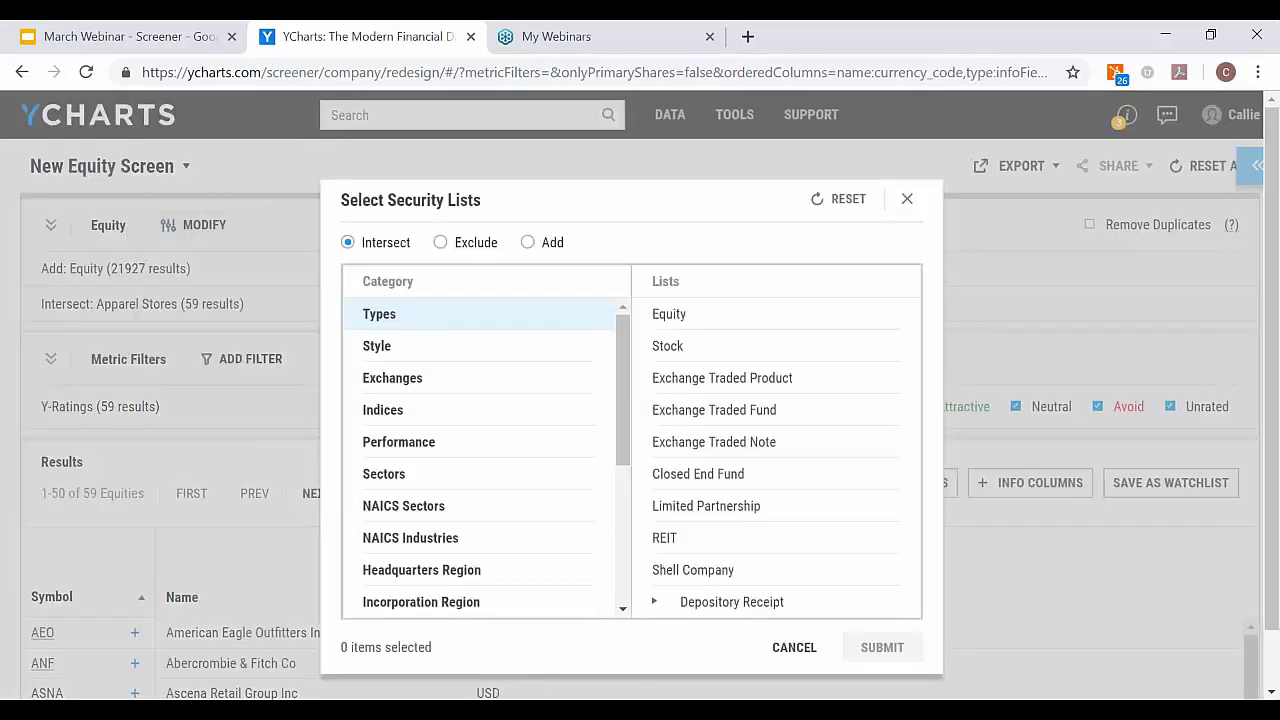
click(440, 480)
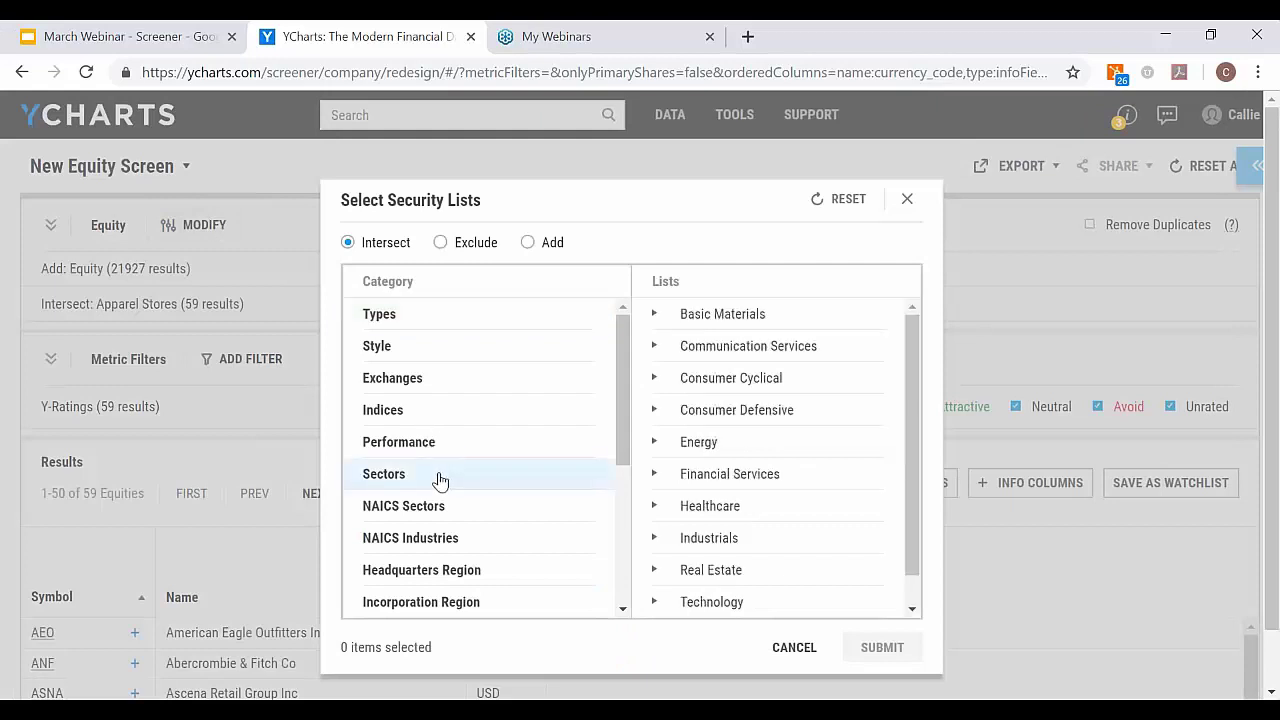
click(720, 385)
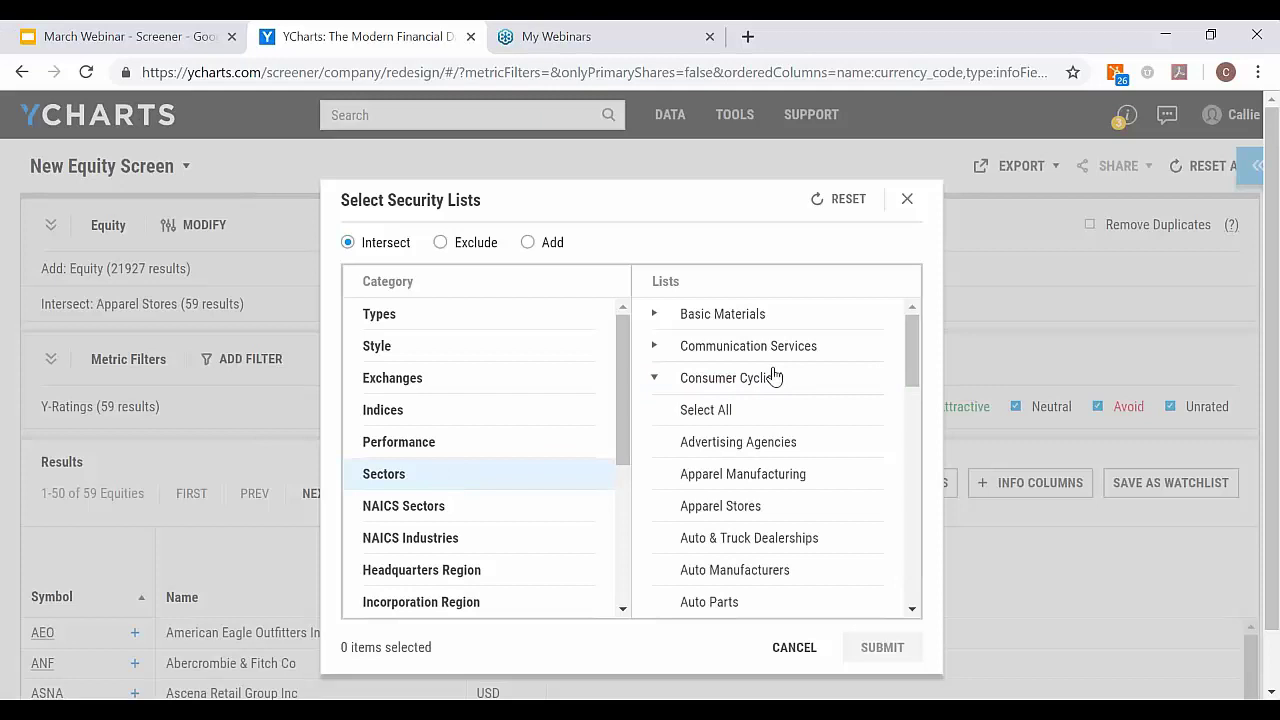
click(530, 244)
scroll(795, 458, down, 5)
scroll(800, 458, down, 1)
scroll(800, 455, up, 1)
click(798, 406)
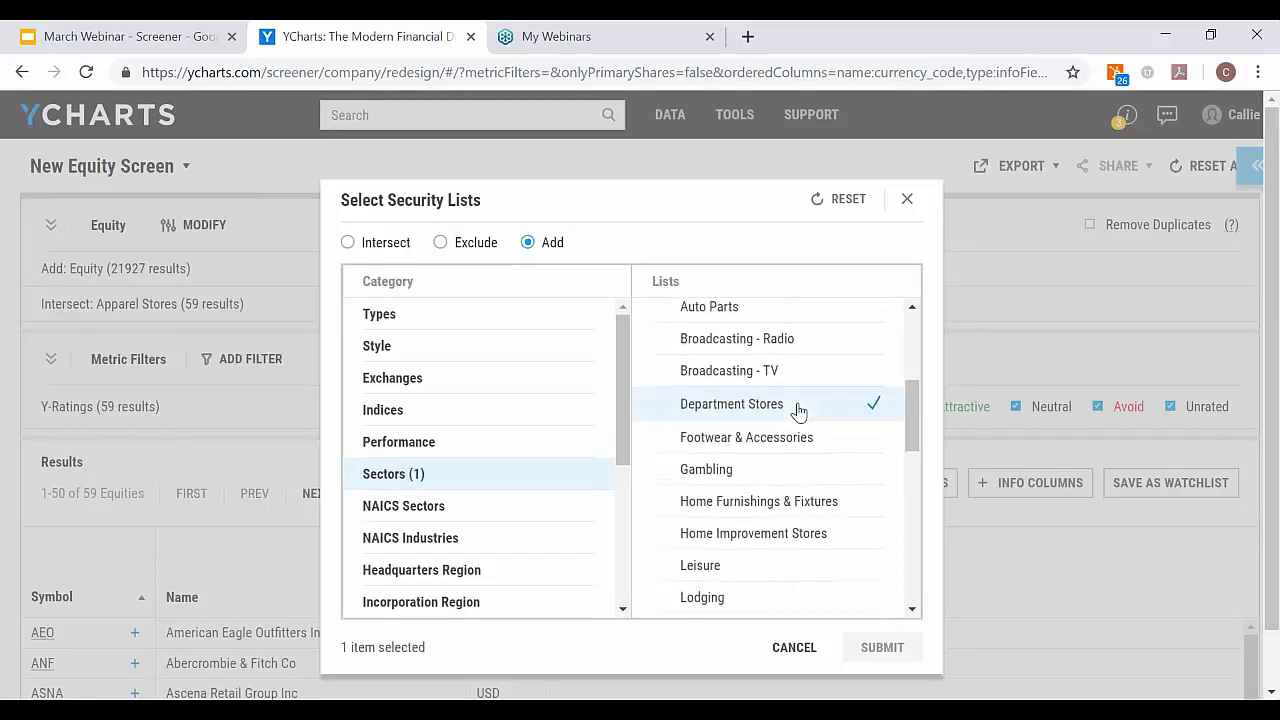
click(882, 647)
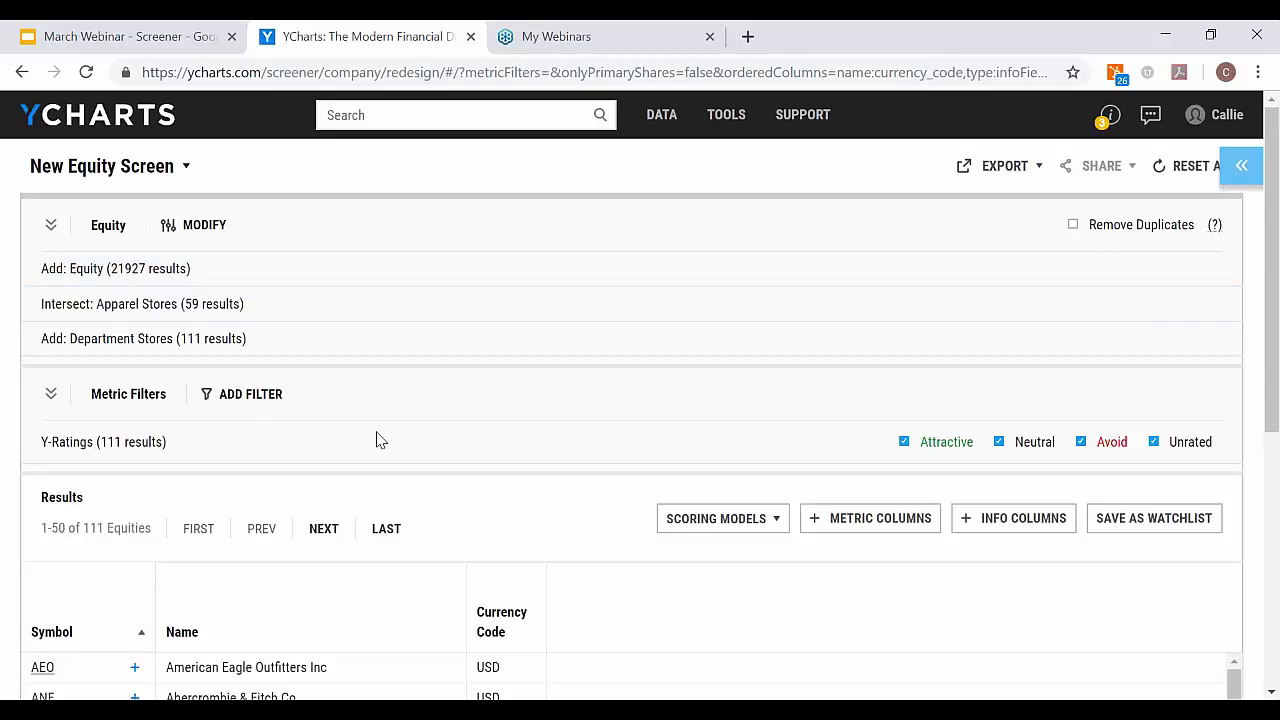
Start an equation-type metric filter with Revenue (5 Year Growth) as its first metric
click(263, 406)
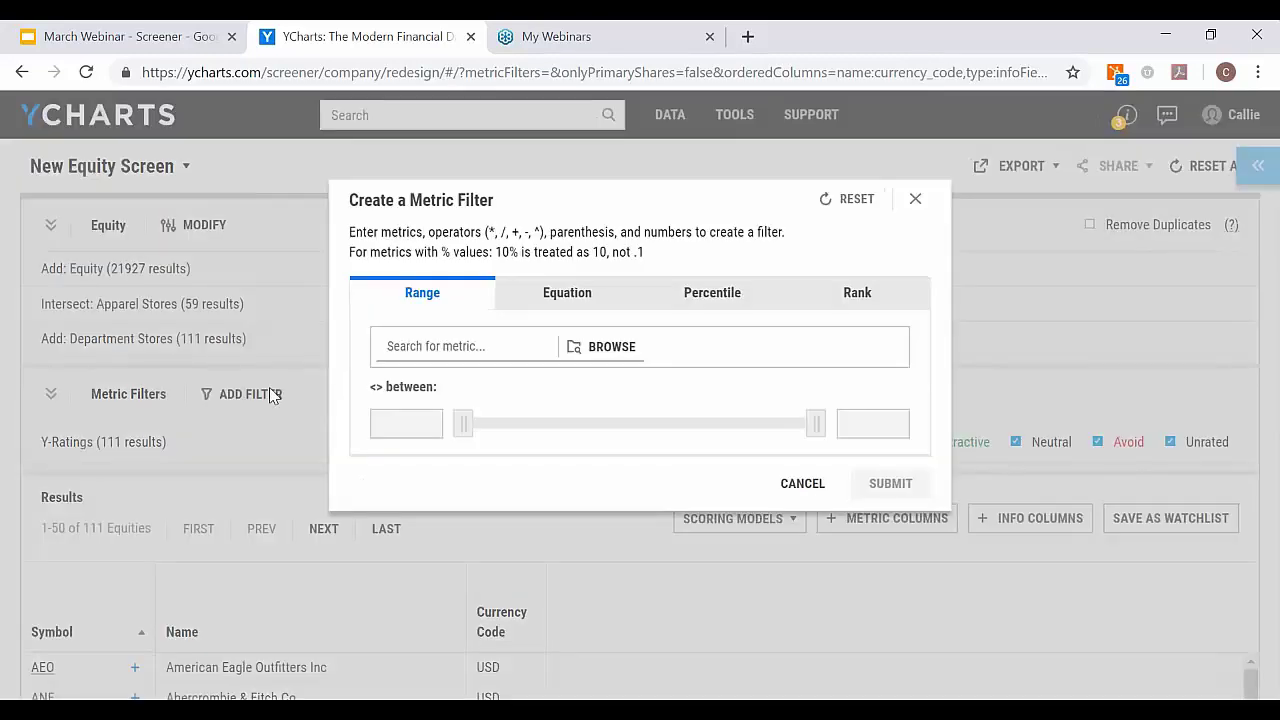
click(588, 300)
click(490, 346)
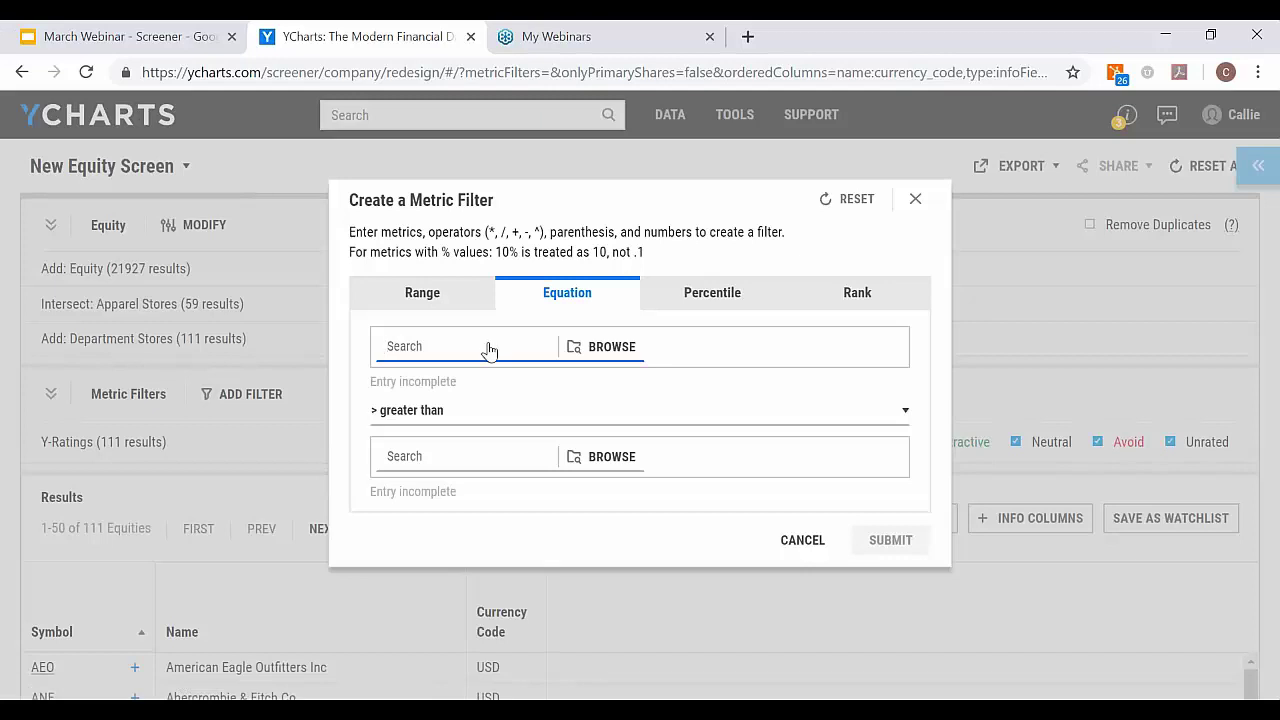
text(revenue 5)
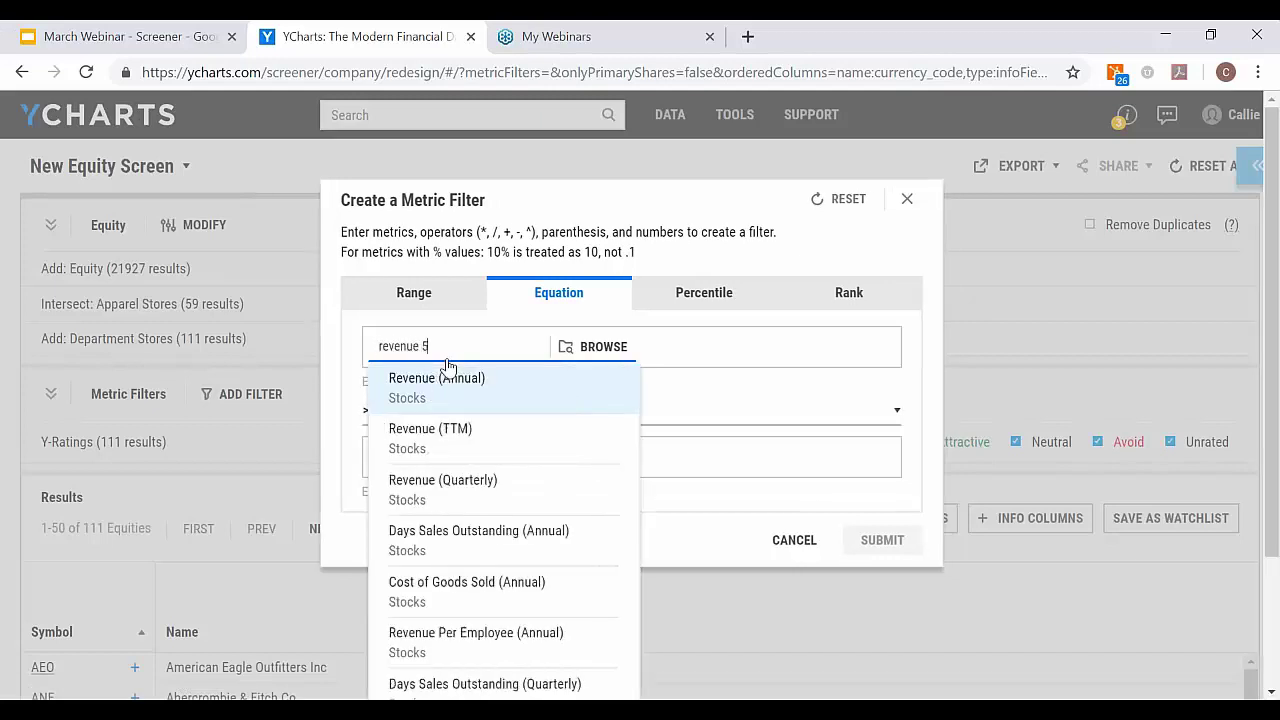
text( year)
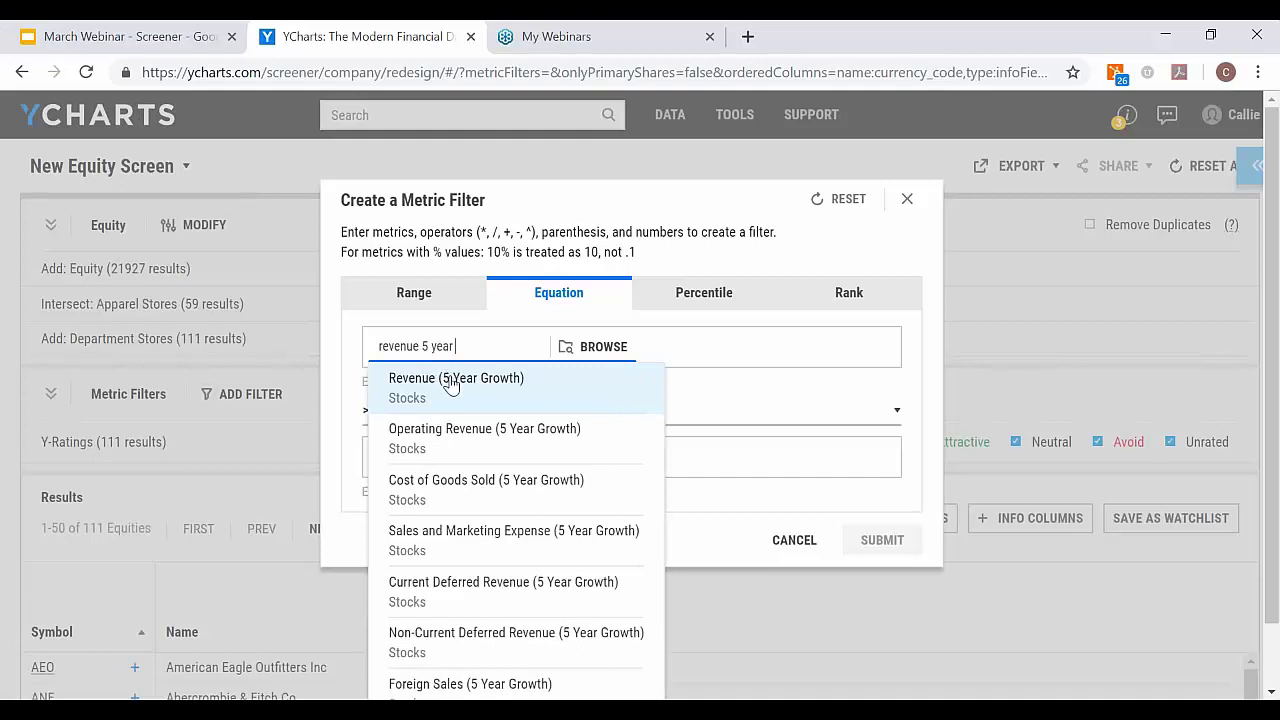
click(448, 376)
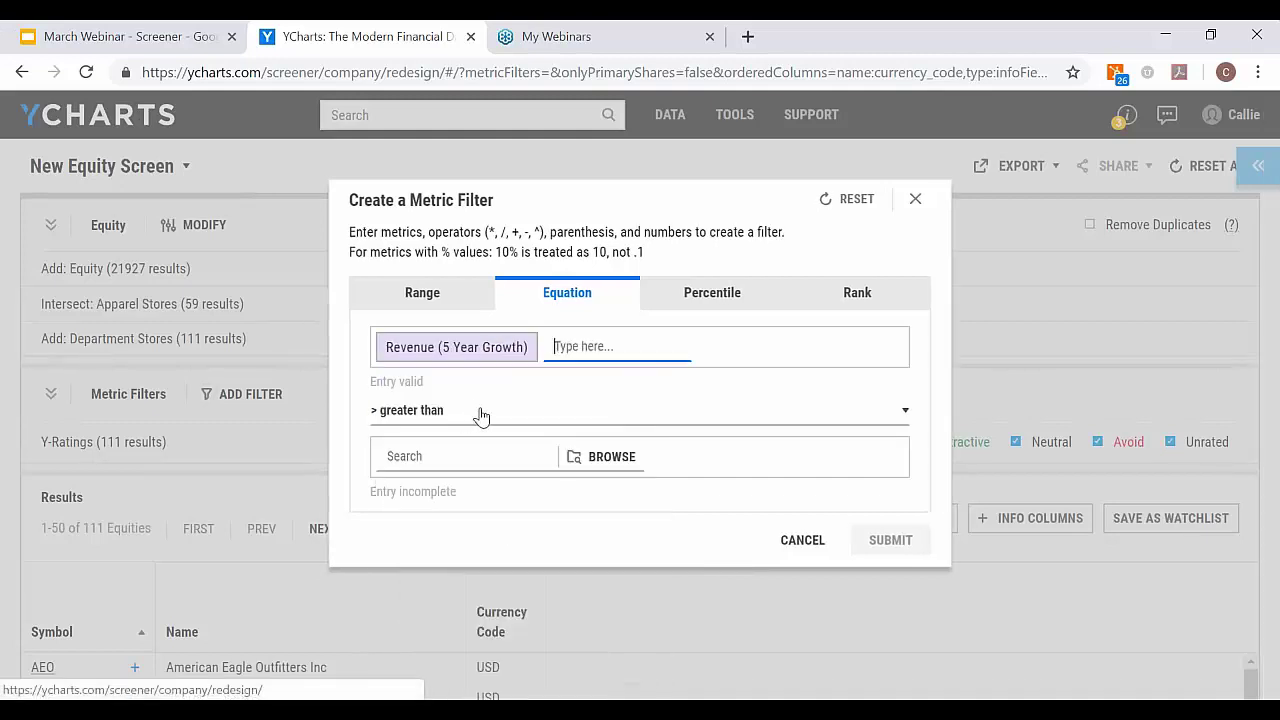
Require the revenue growth metric to be greater than 0 and apply the filter to the screen
click(434, 418)
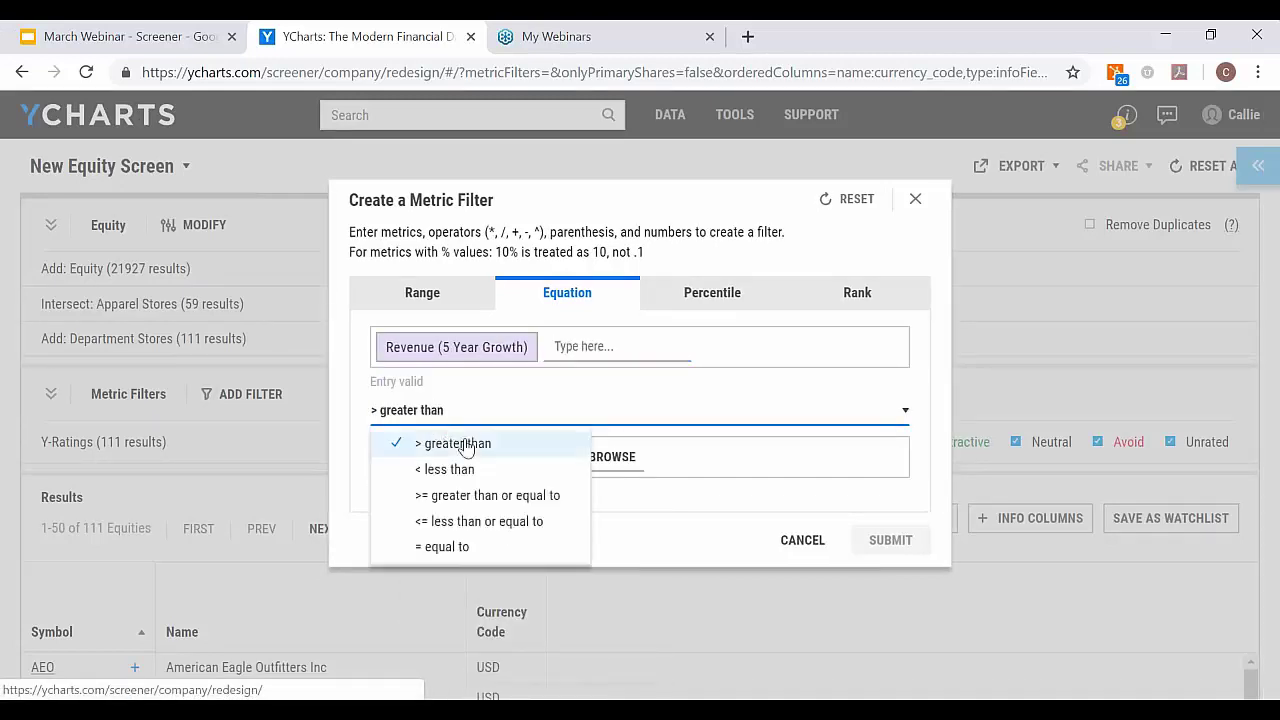
click(445, 442)
click(461, 458)
text(0)
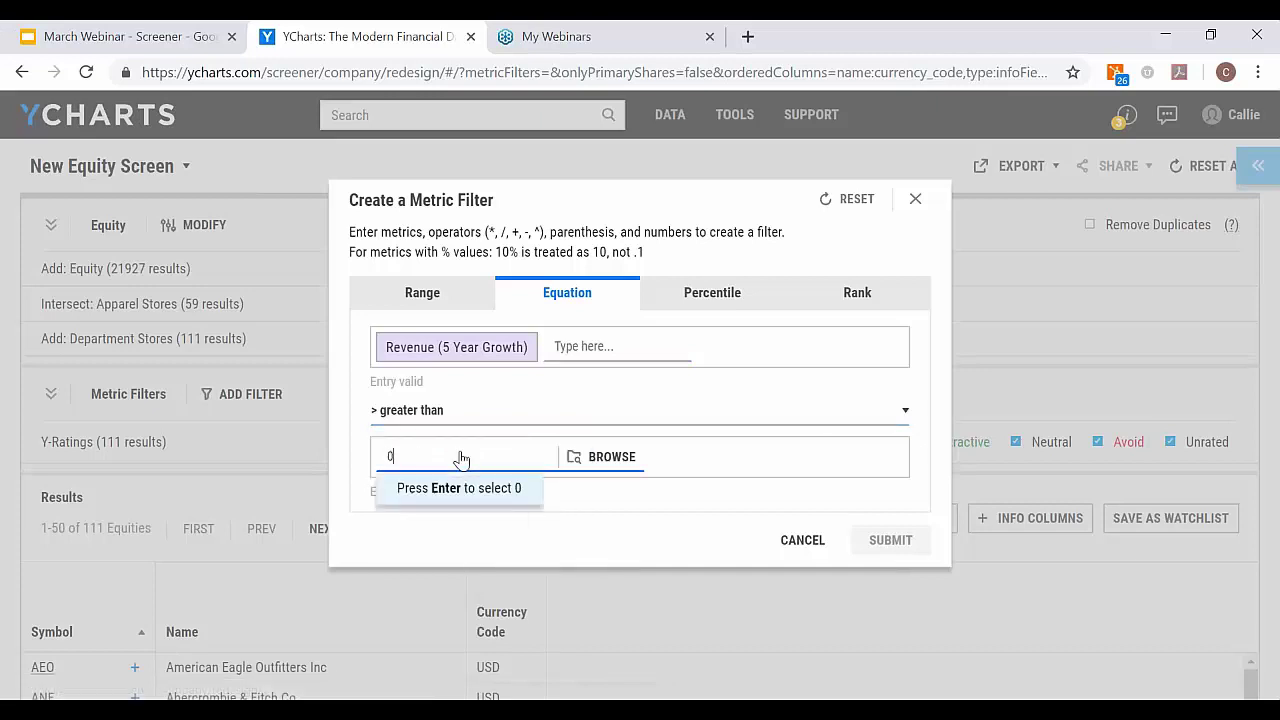
key(Return)
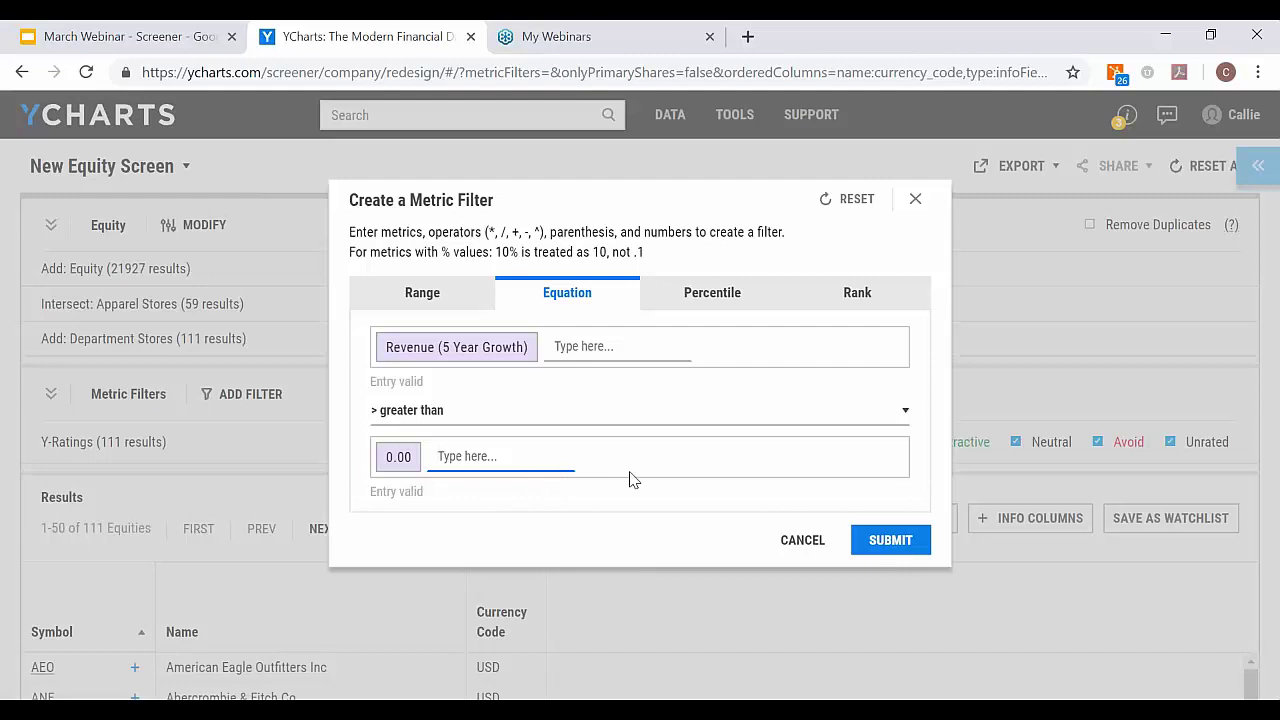
click(899, 546)
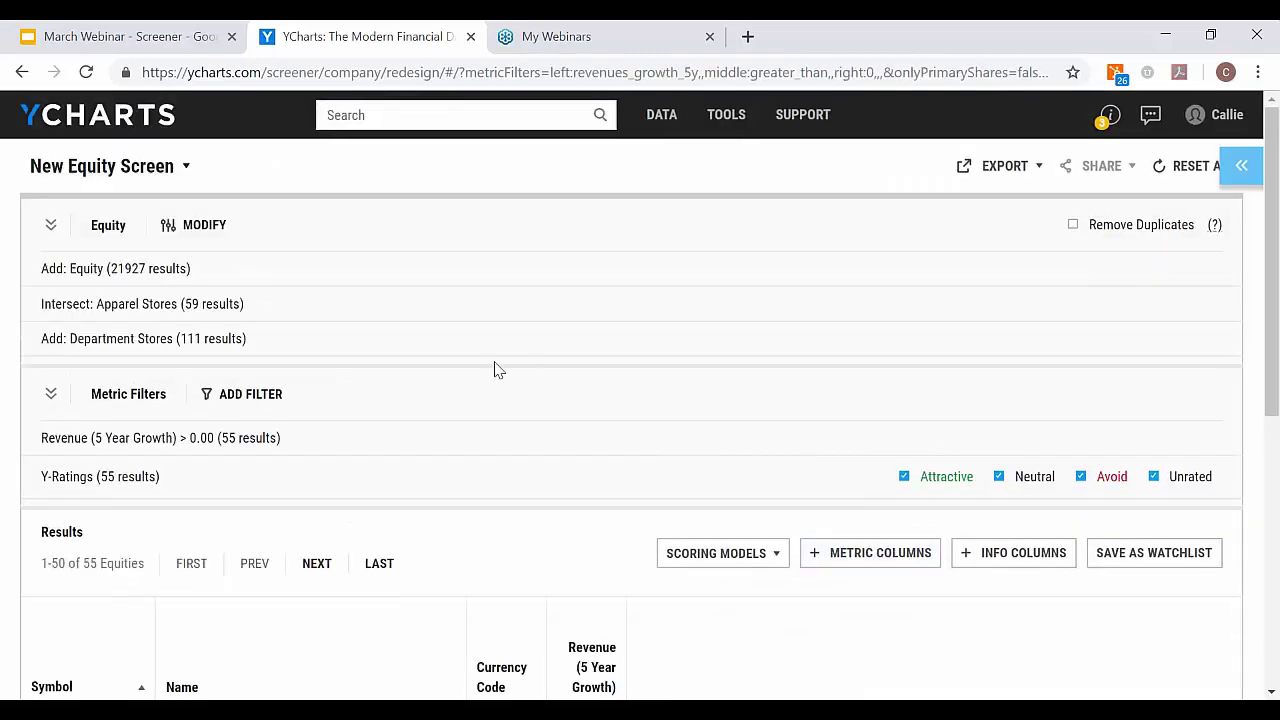
Start another equation-type metric filter with Relative PS Ratio (TTM) (Industry) as its first metric
click(262, 400)
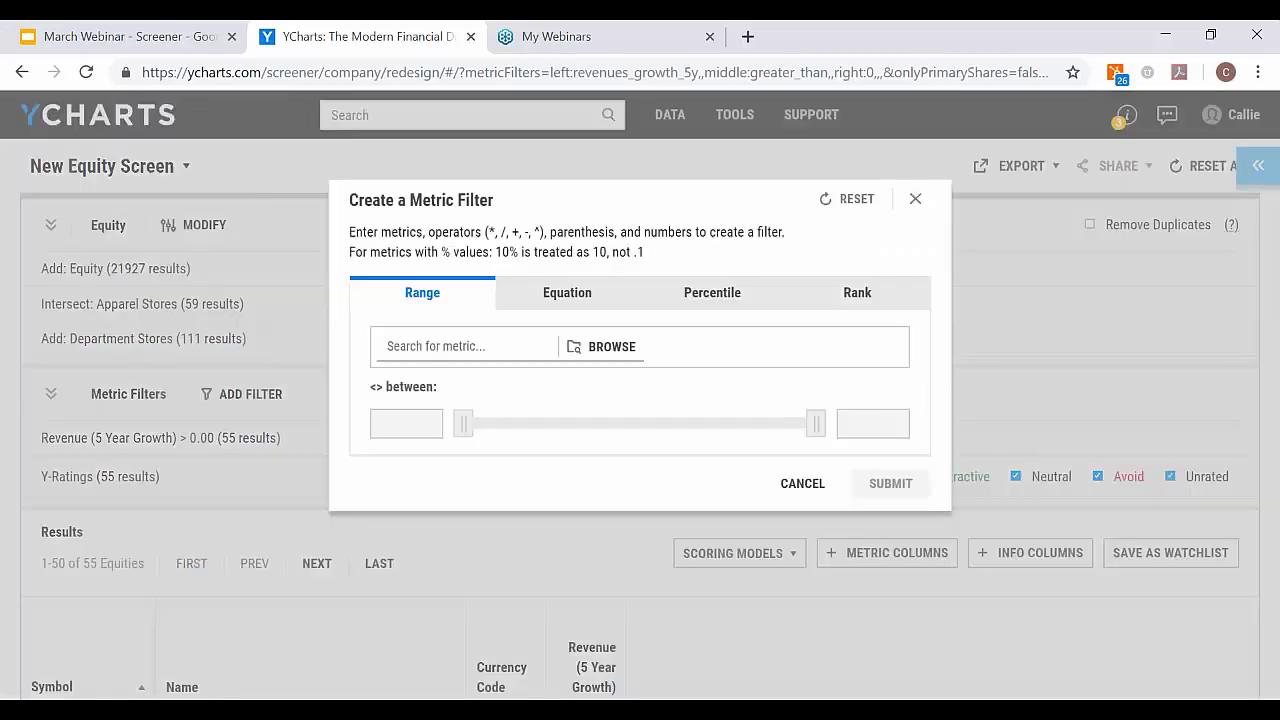
click(556, 295)
click(490, 348)
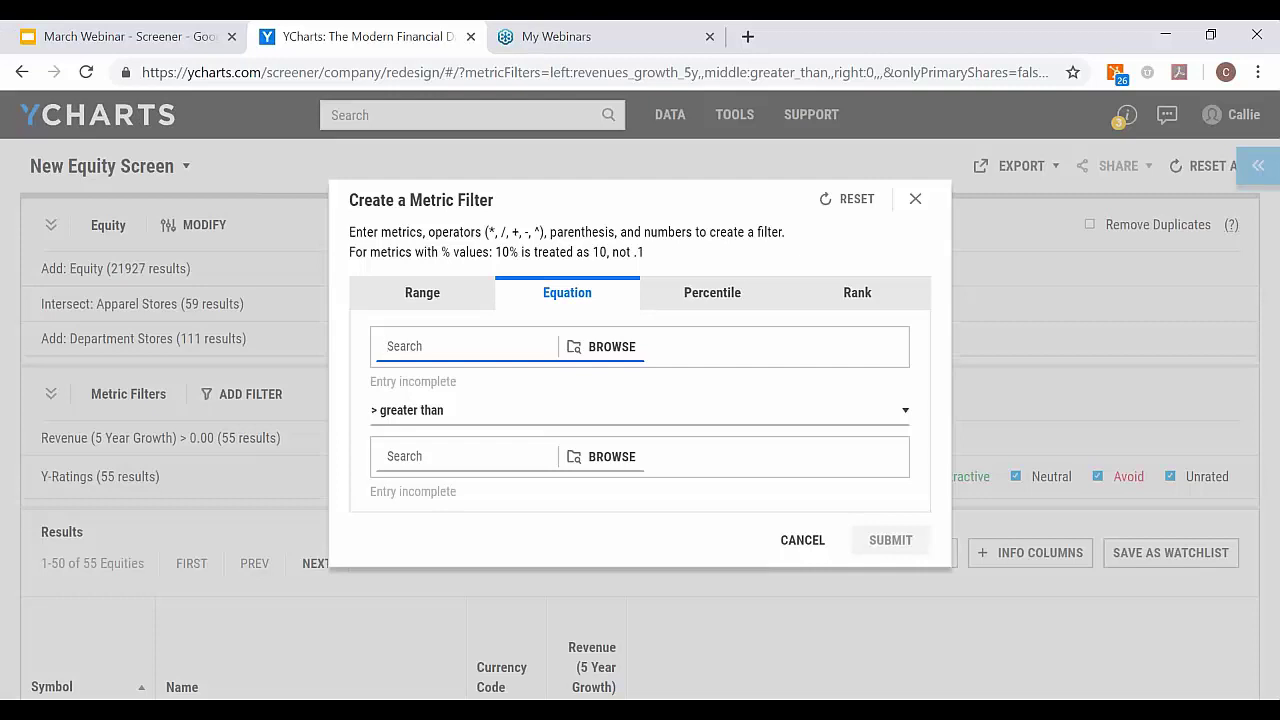
text(re)
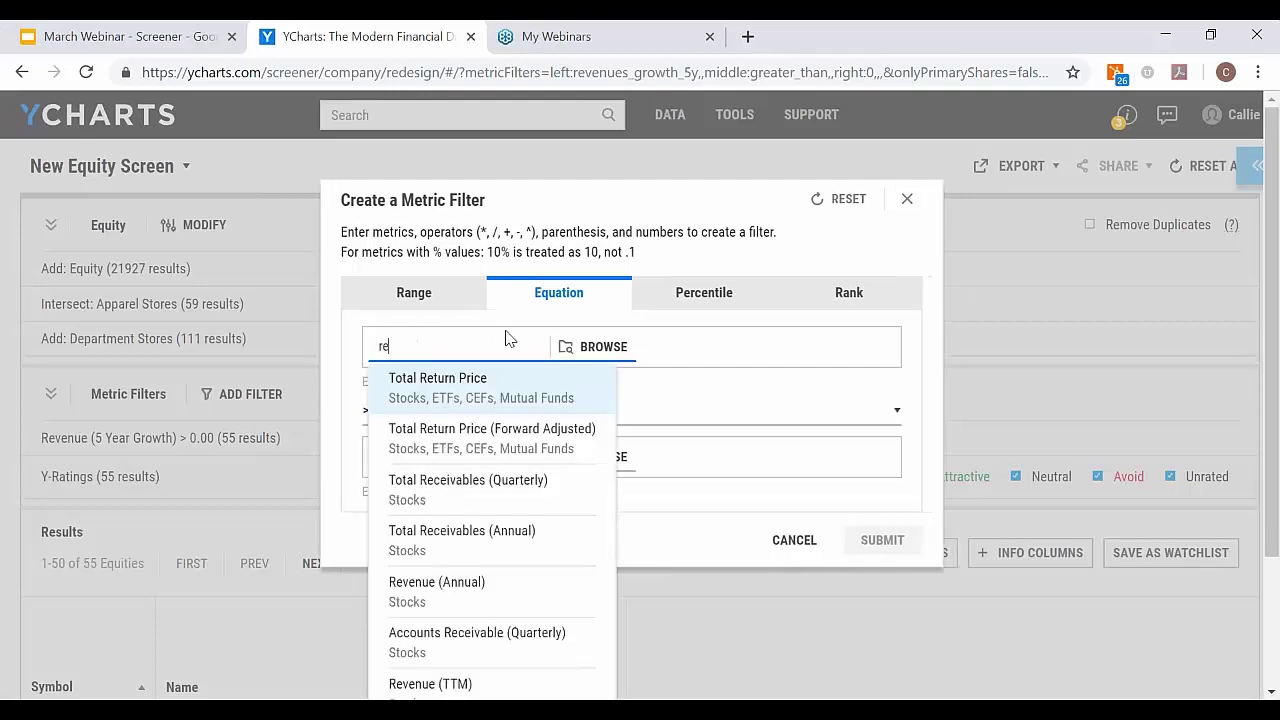
text(lative )
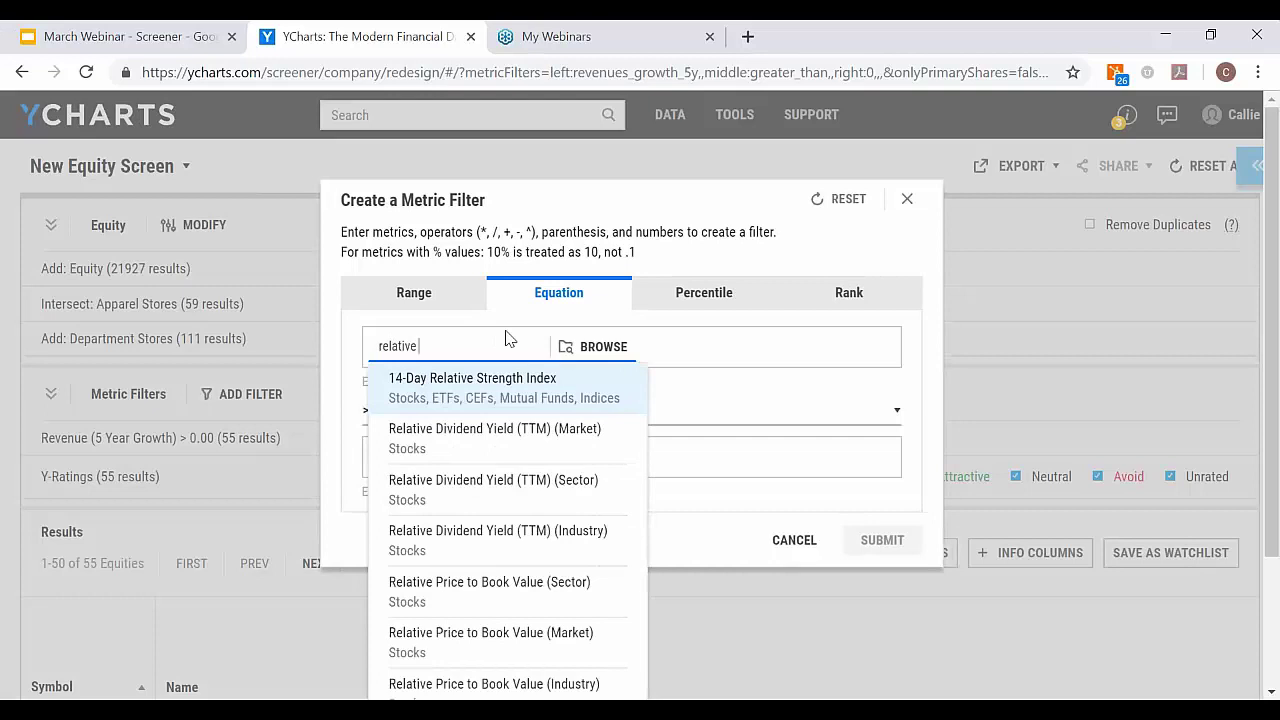
text(price to sales)
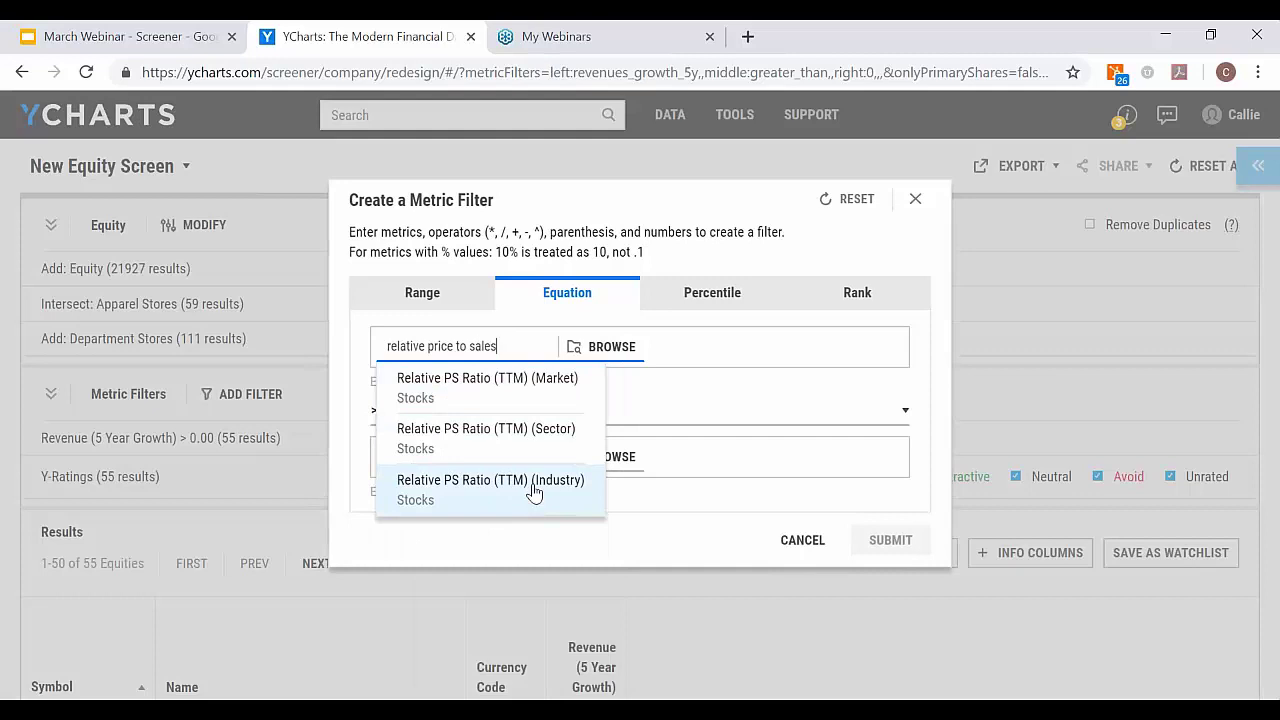
click(533, 490)
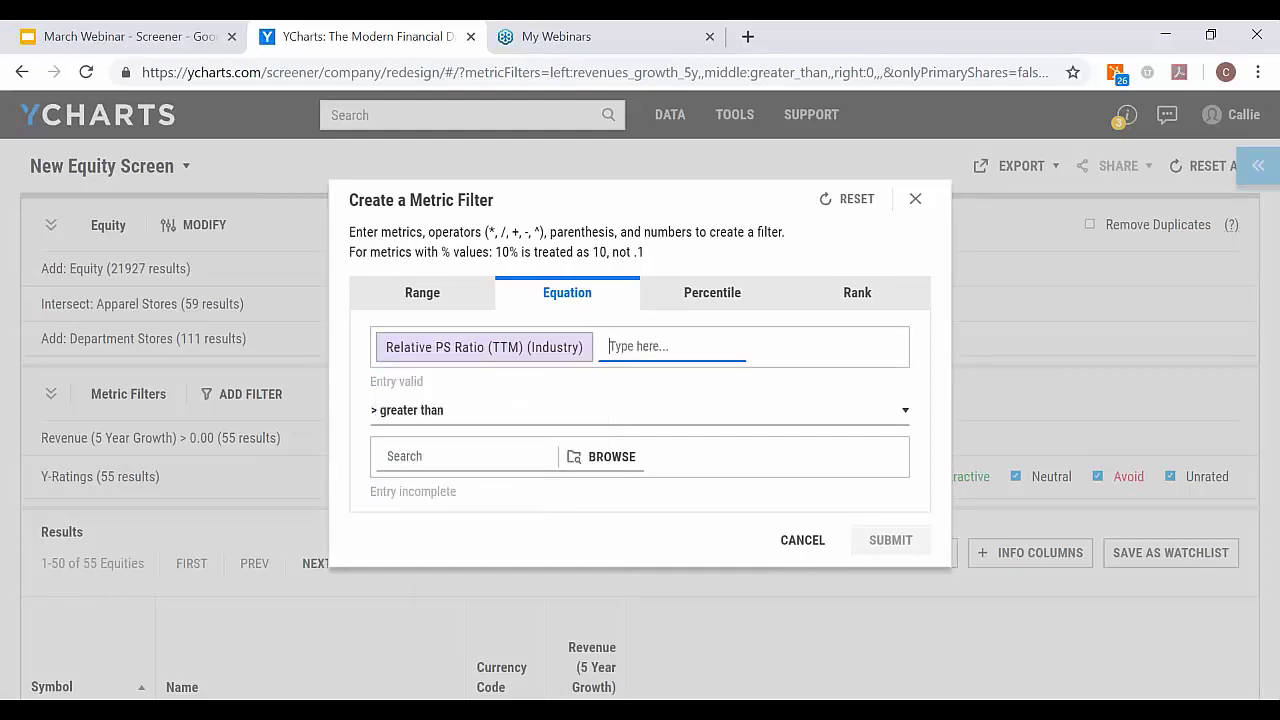
Require the Relative PS Ratio (TTM) (Industry) metric to be less than 1 and apply the filter to the screen
click(430, 418)
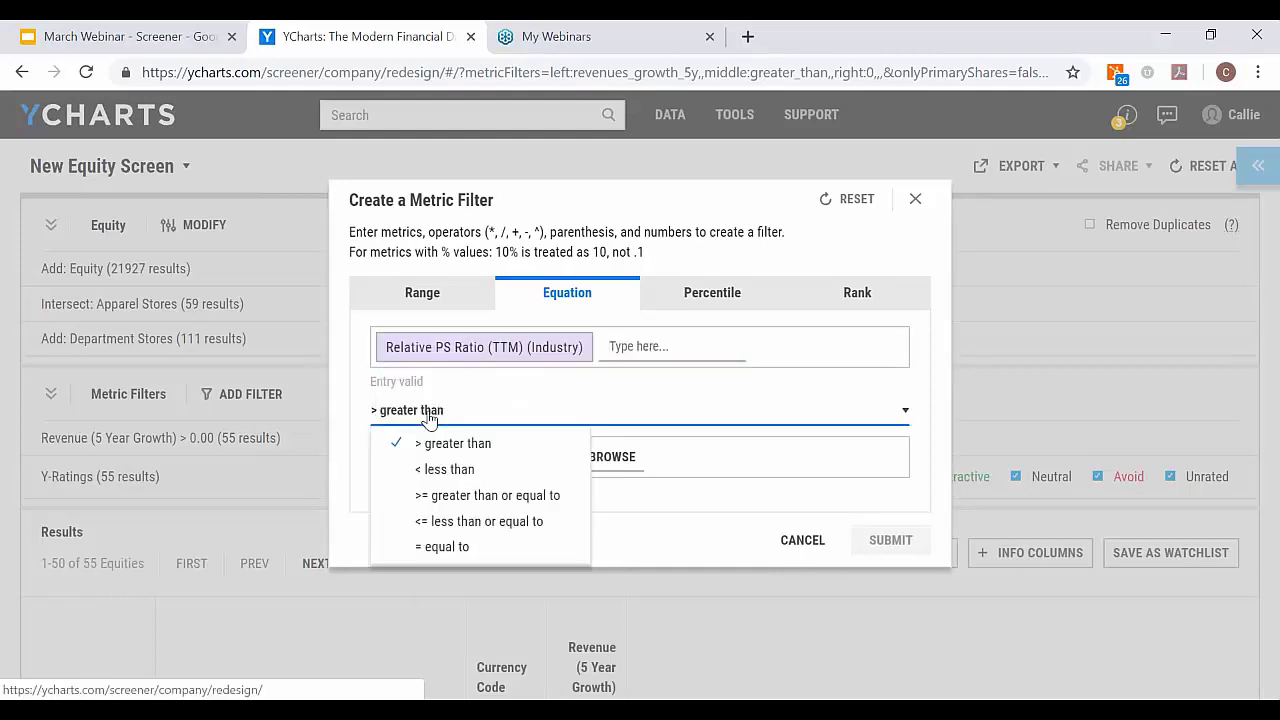
click(440, 469)
click(447, 468)
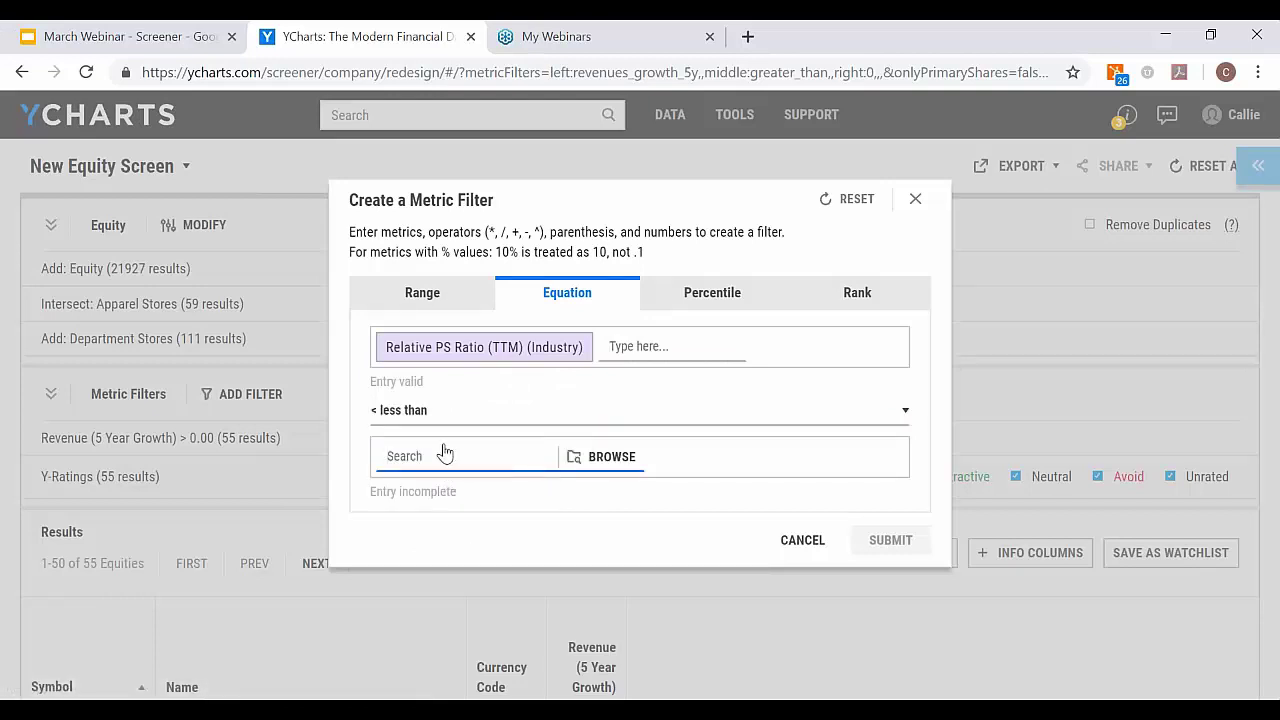
text(1)
key(Return)
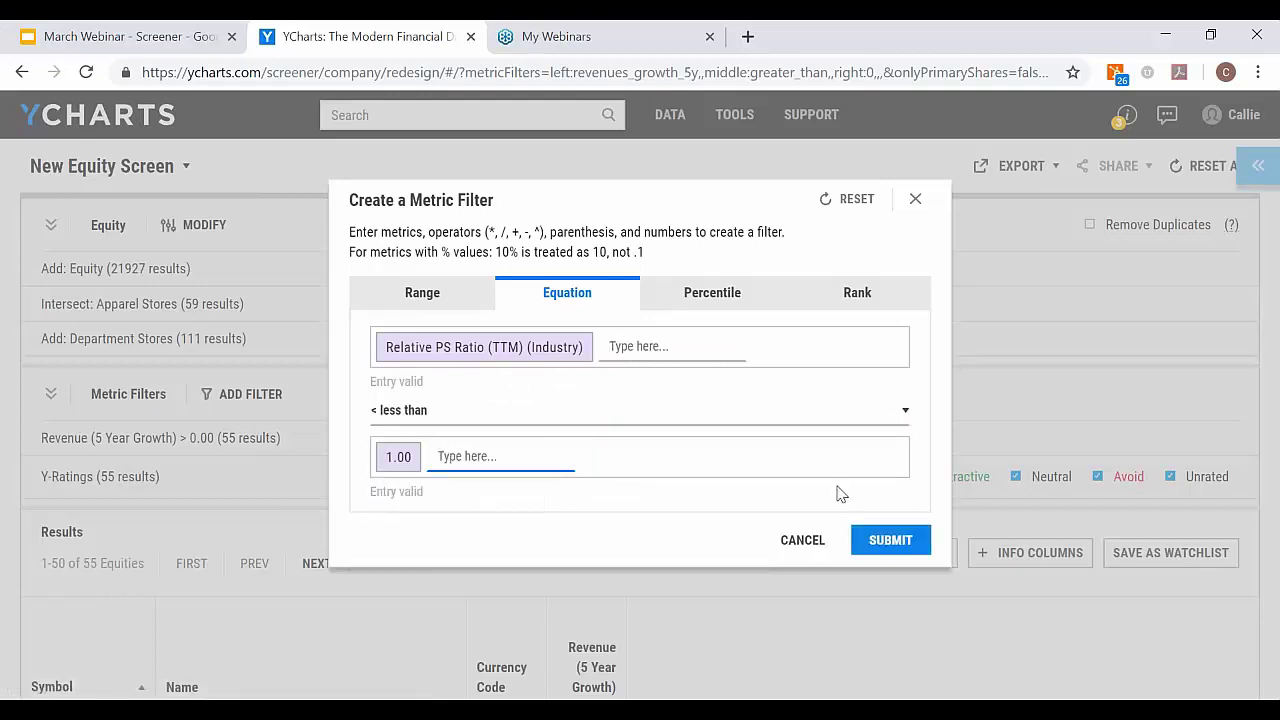
click(899, 546)
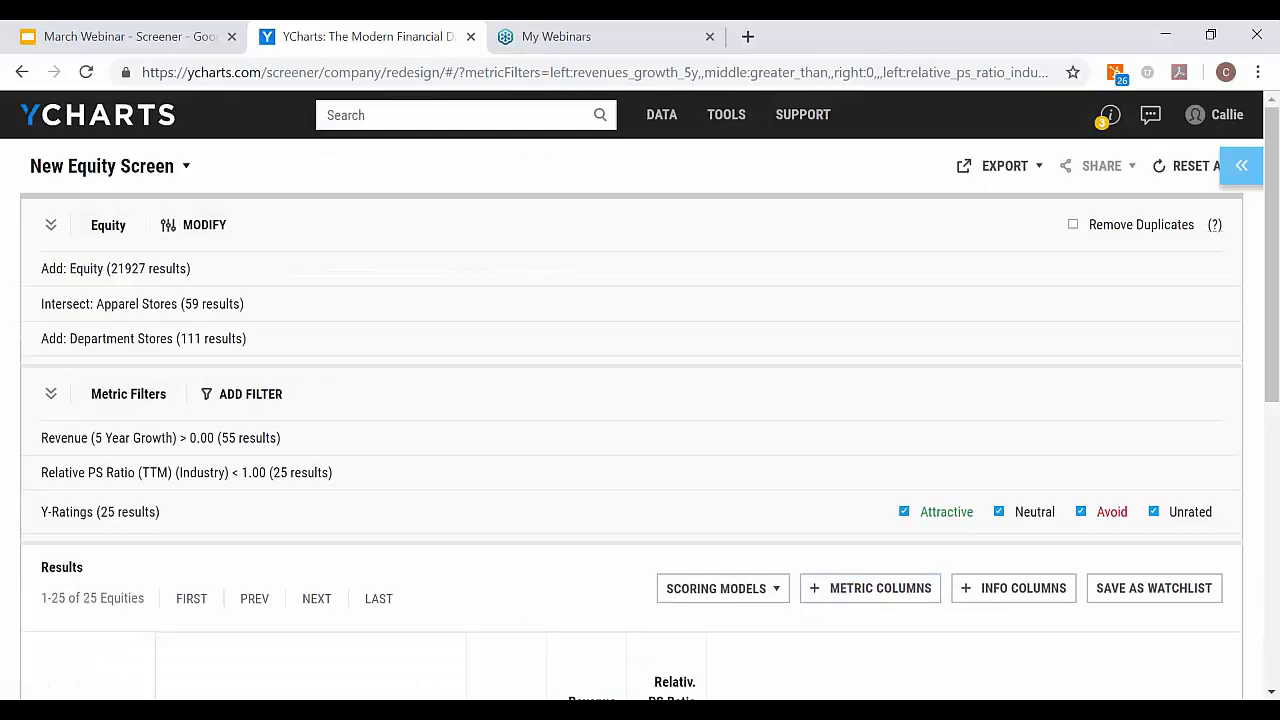
Exclude duplicate securities from the equity screen's results
scroll(891, 437, down, 1)
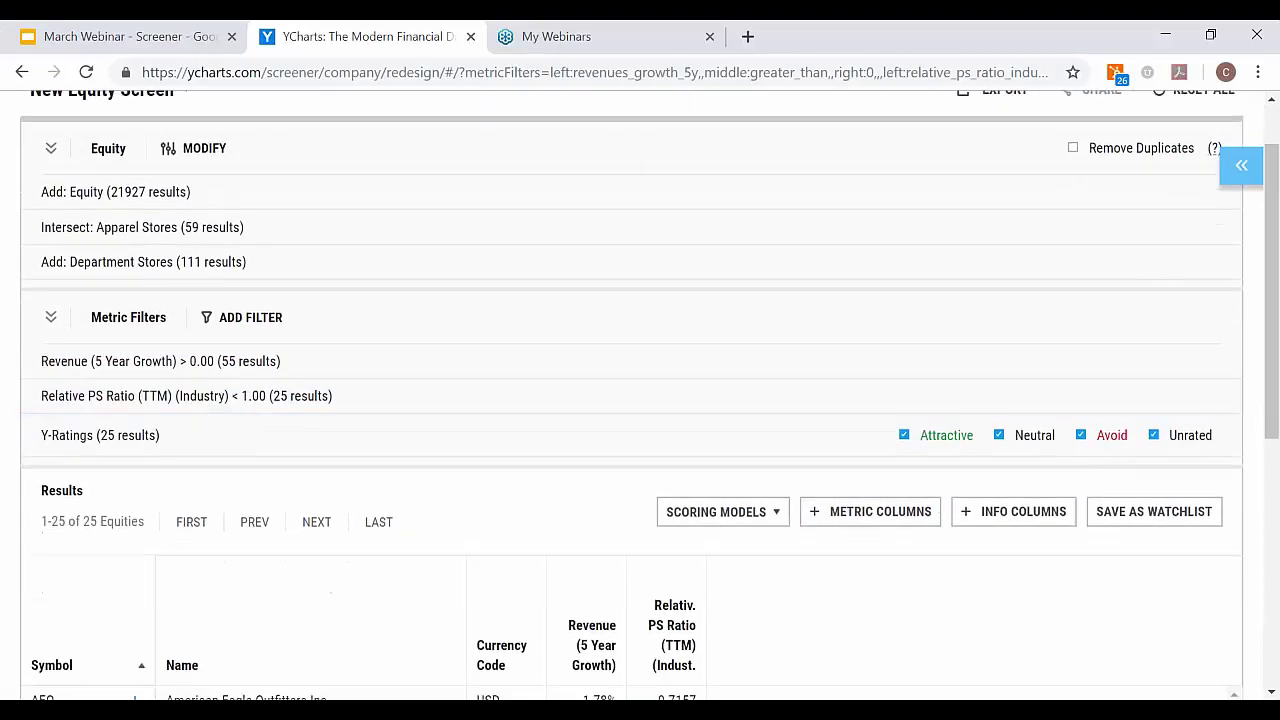
scroll(650, 394, down, 2)
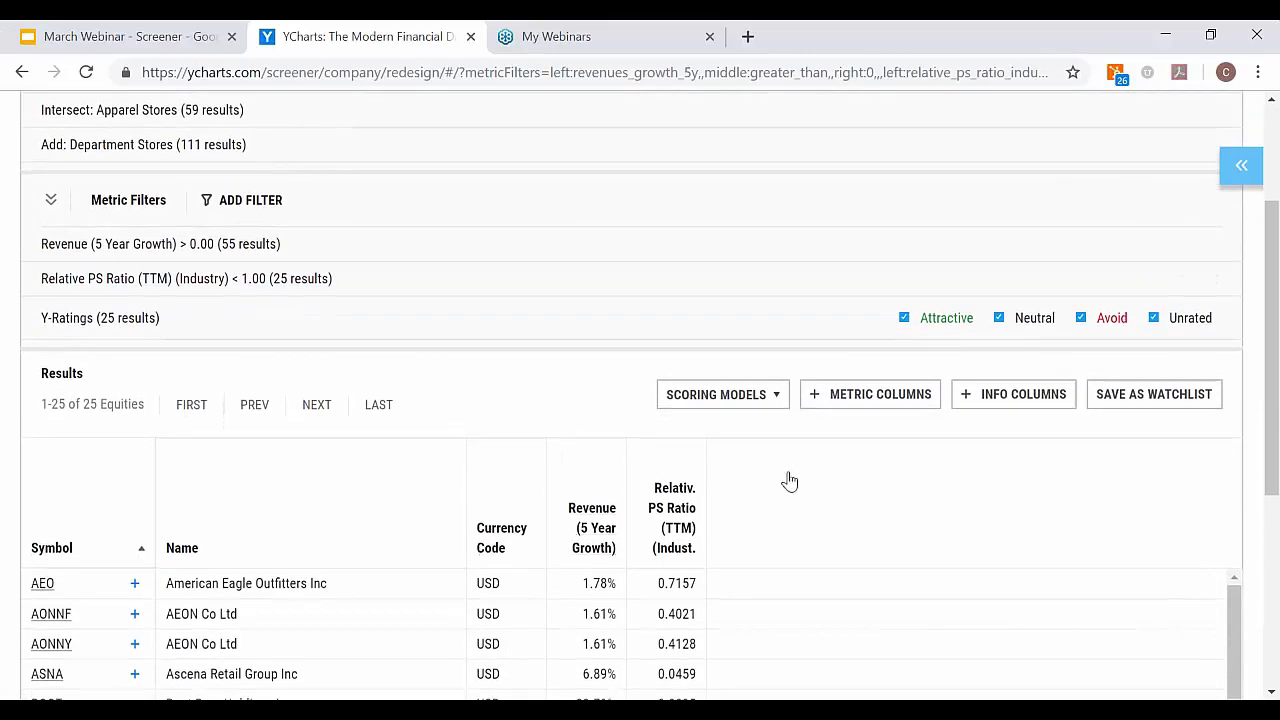
scroll(790, 482, up, 3)
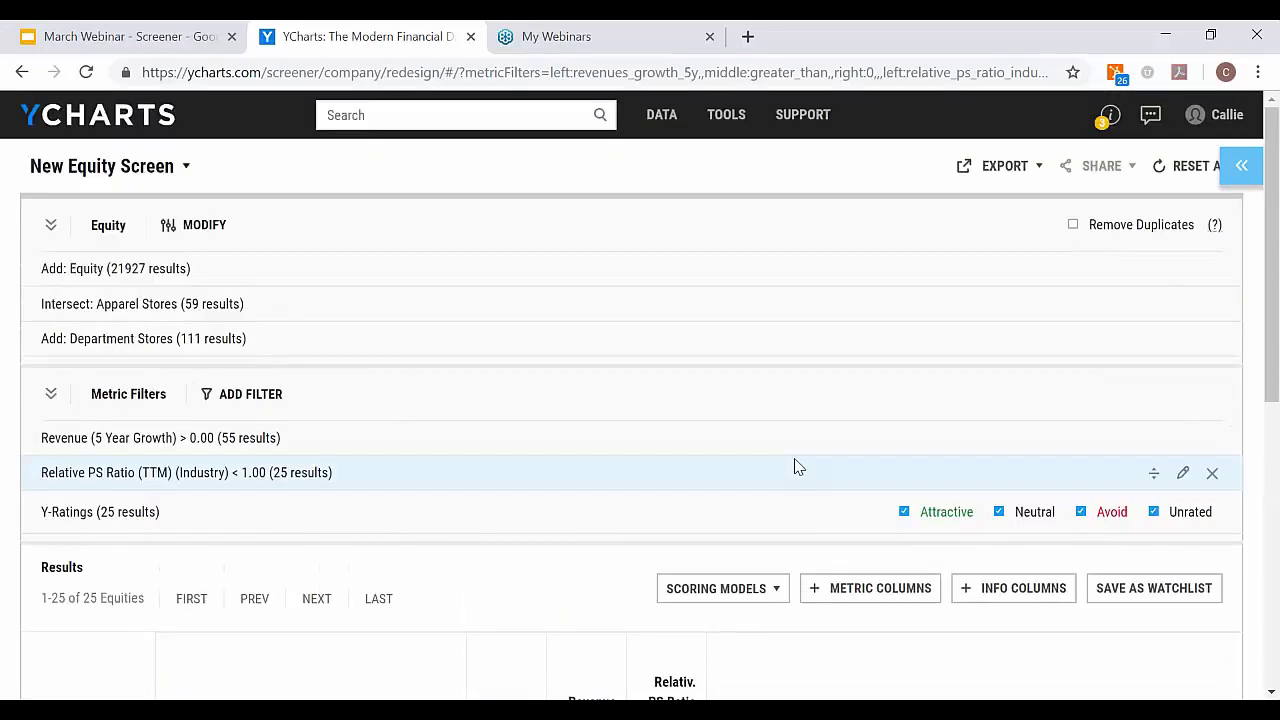
click(1073, 226)
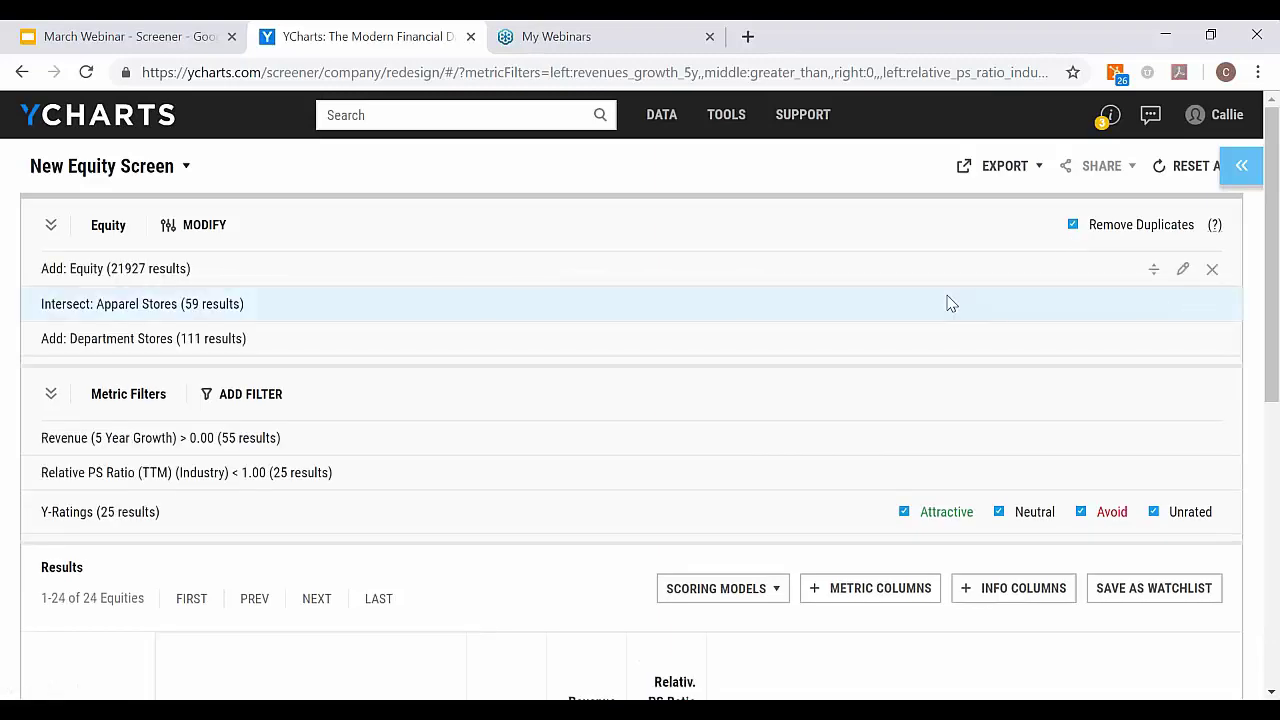
Start a new scoring model for the results, named Store Score, with Rank as its type
scroll(949, 303, down, 2)
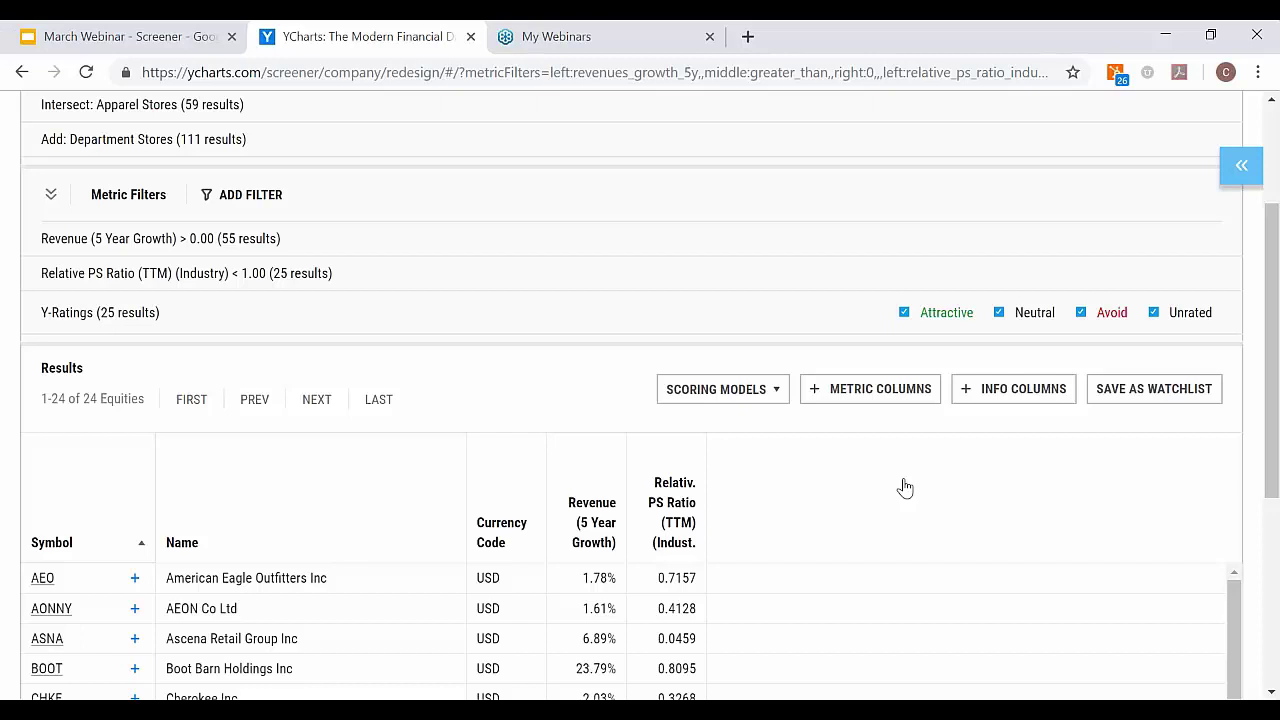
click(766, 399)
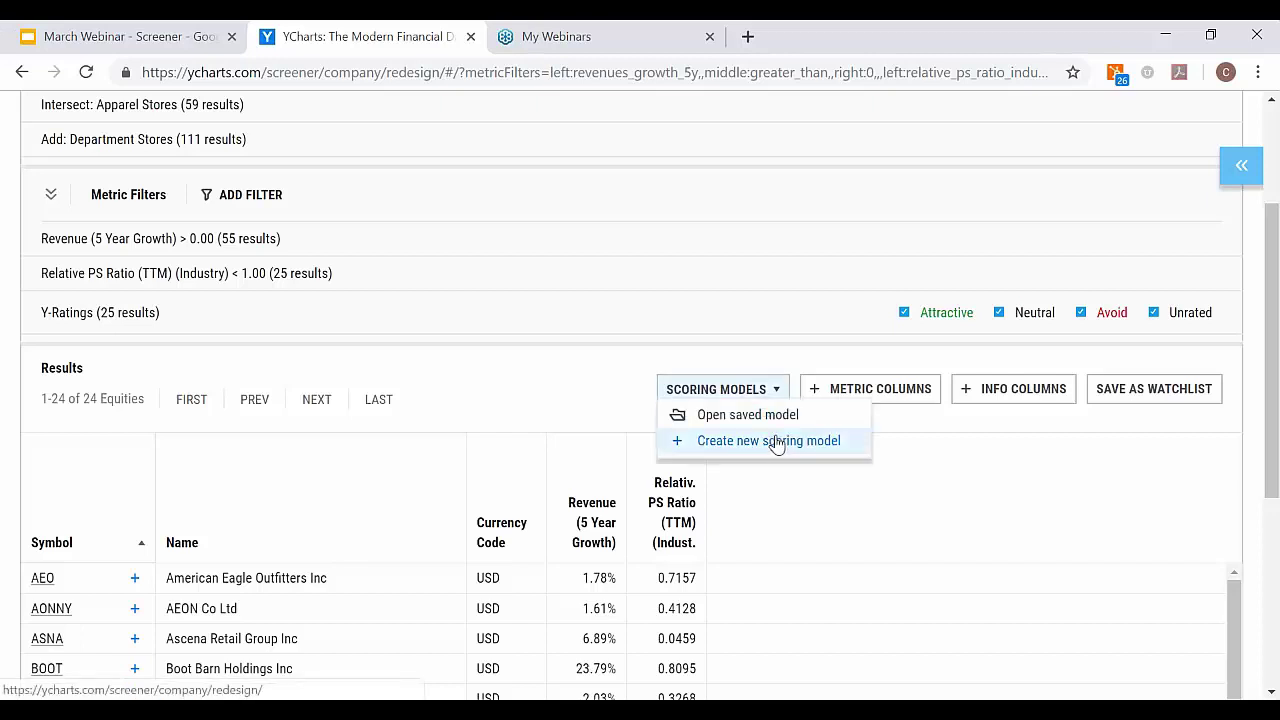
click(771, 441)
click(570, 250)
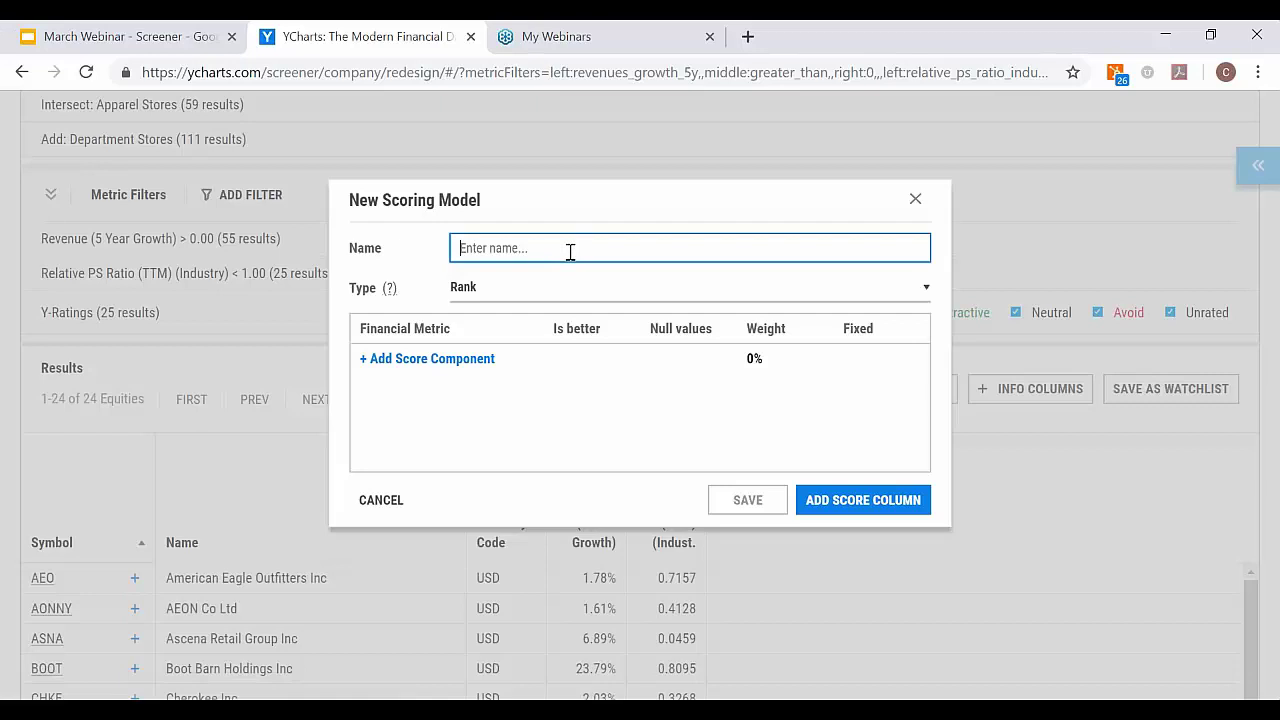
text(Store Score)
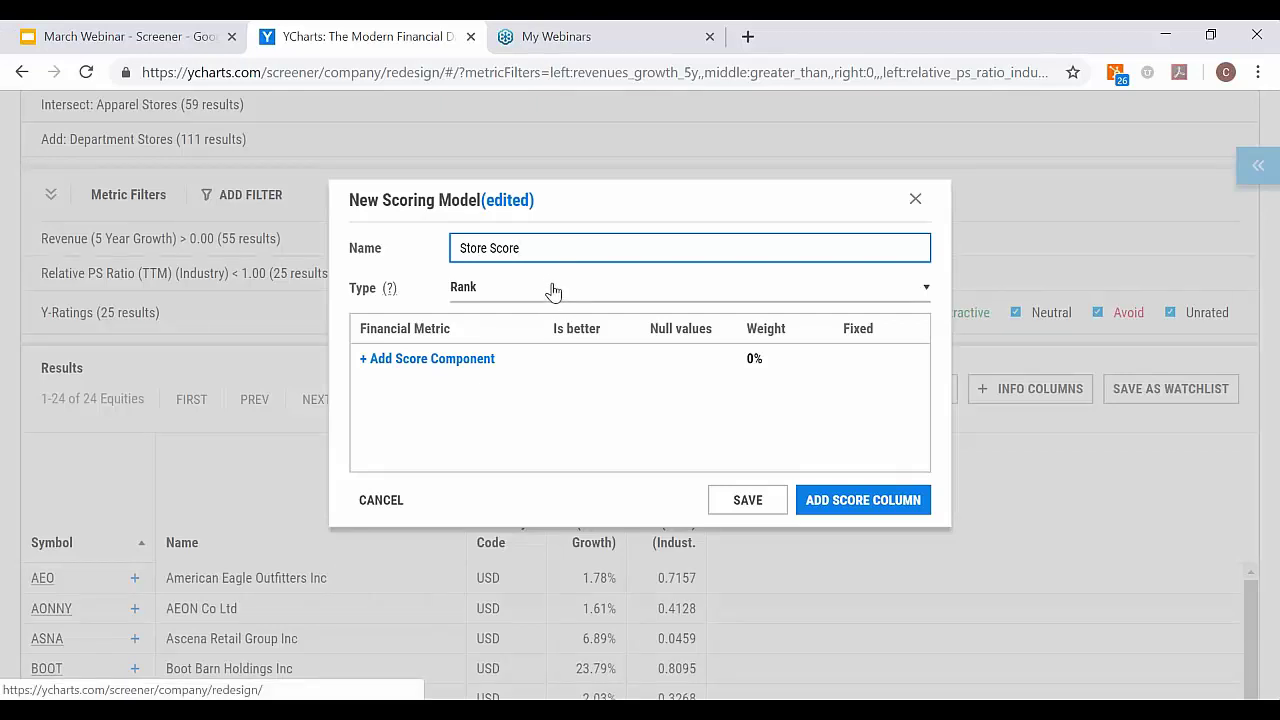
click(553, 291)
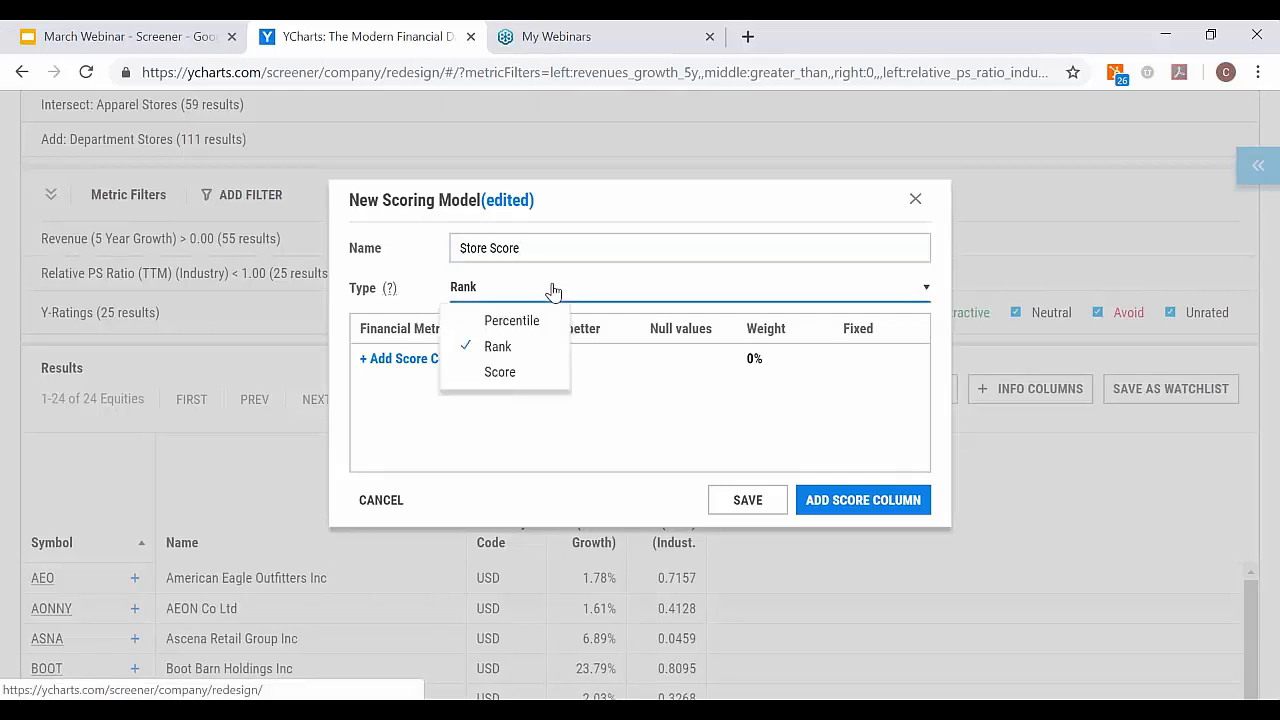
click(525, 351)
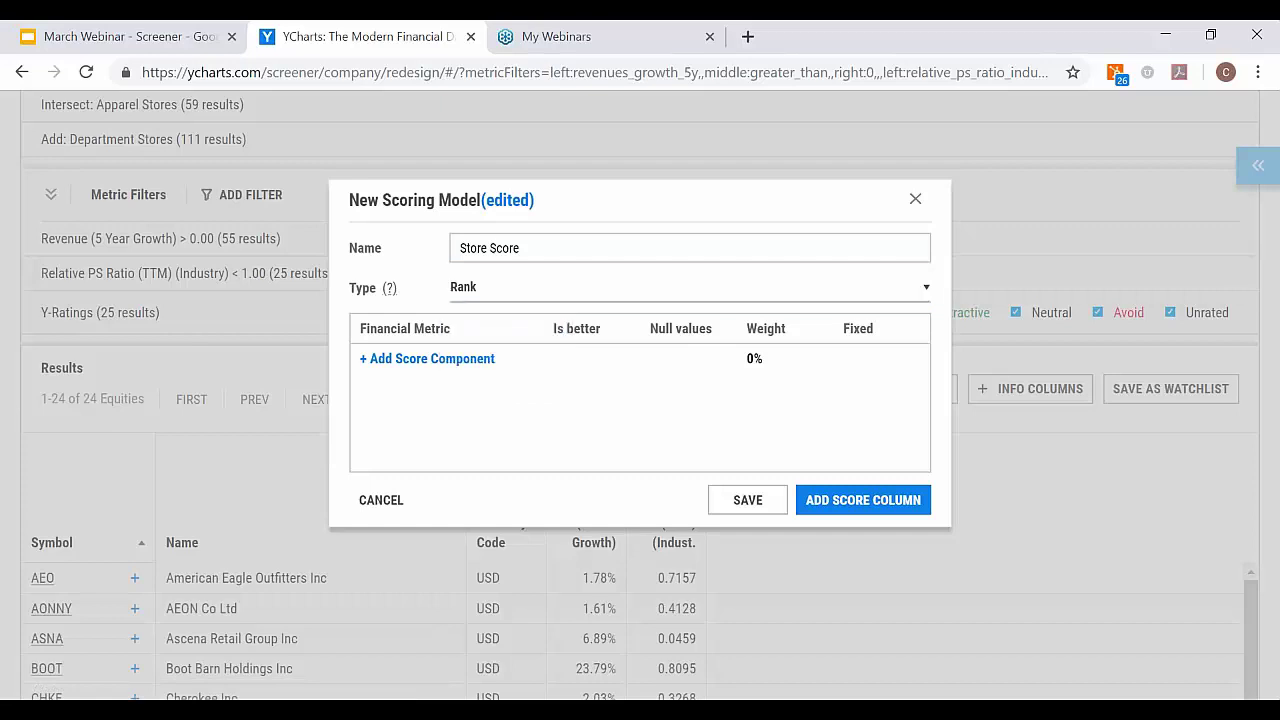
Add Gross Profit Margin (TTM) as the first score component of the scoring model
click(437, 364)
click(550, 250)
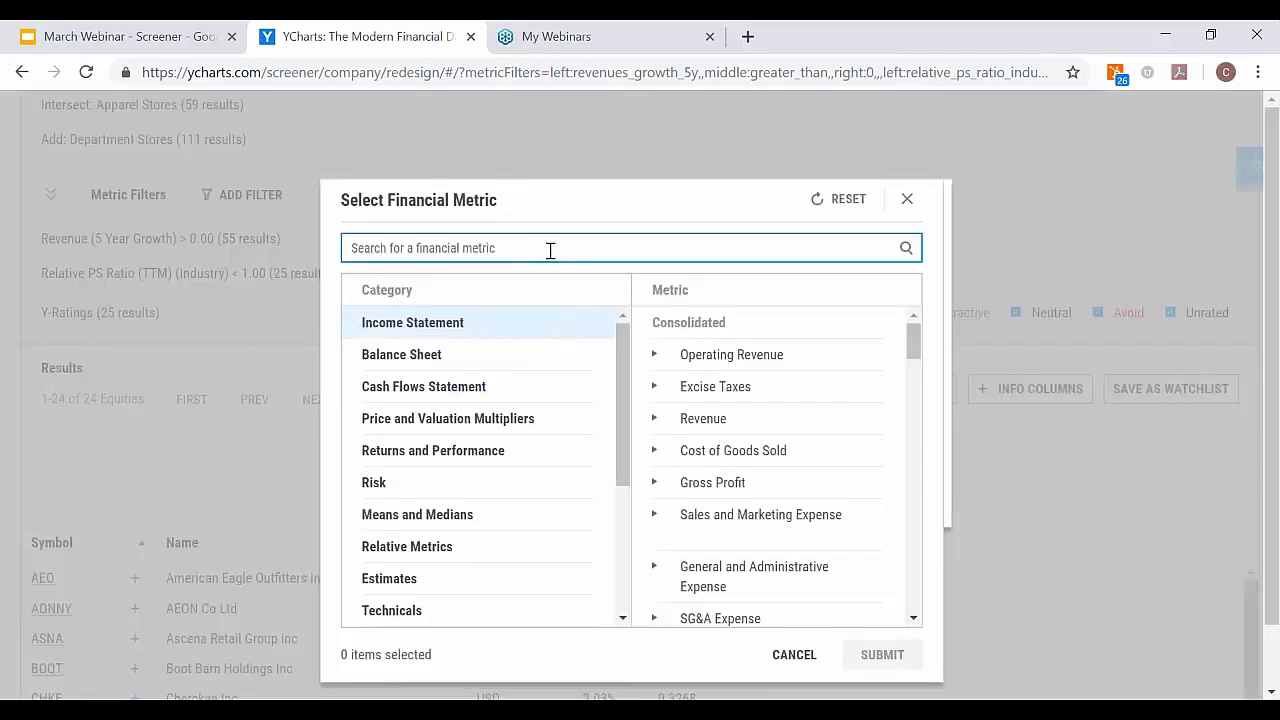
text(gross)
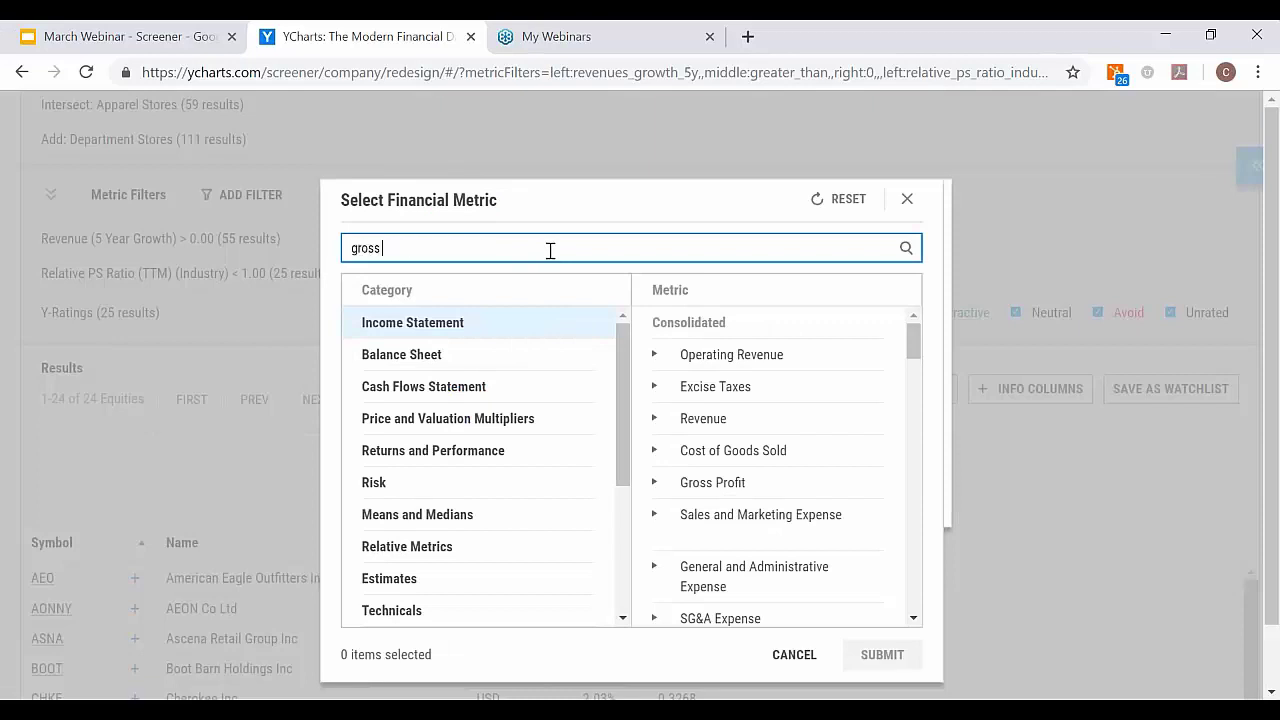
text( profit margi)
key(BackSpace)
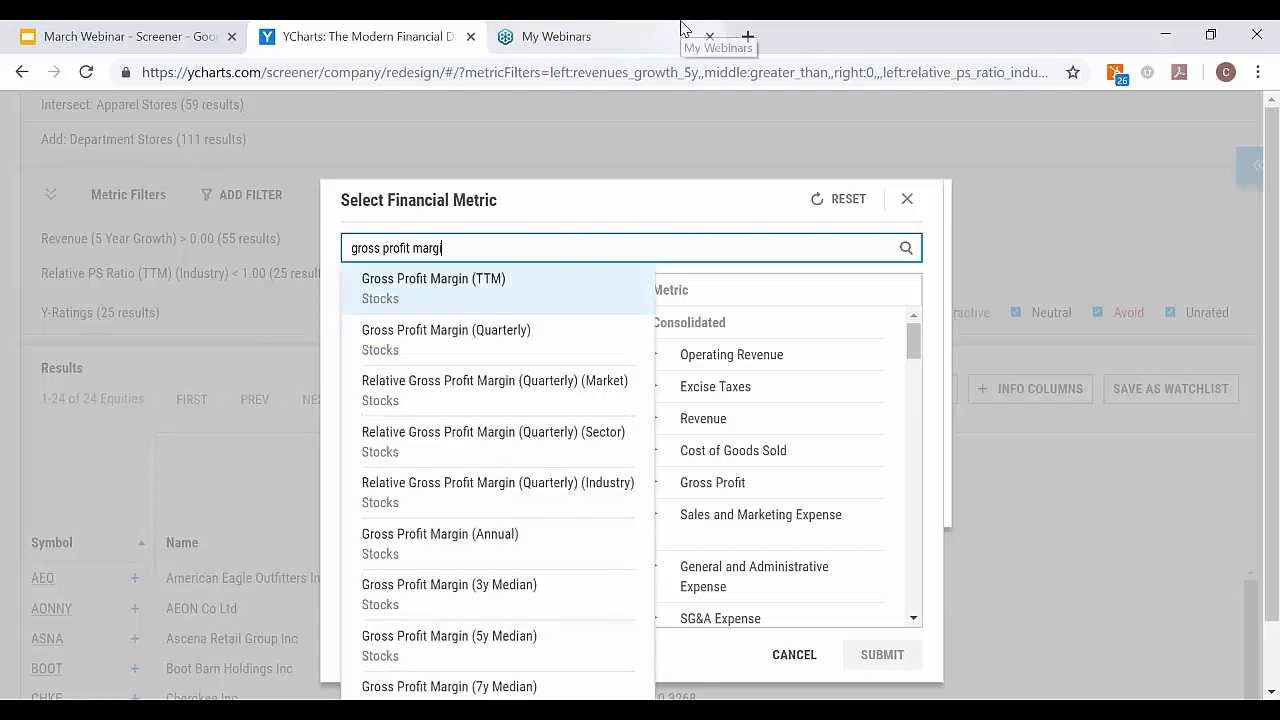
click(551, 286)
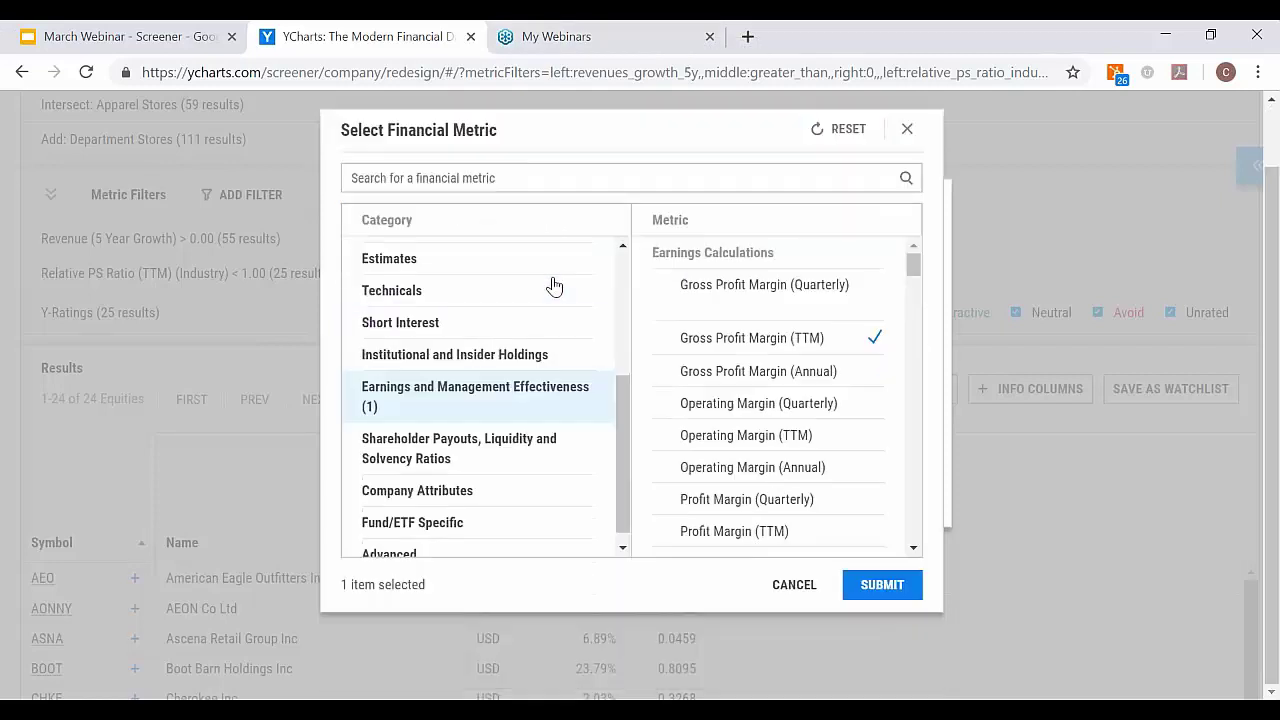
click(882, 585)
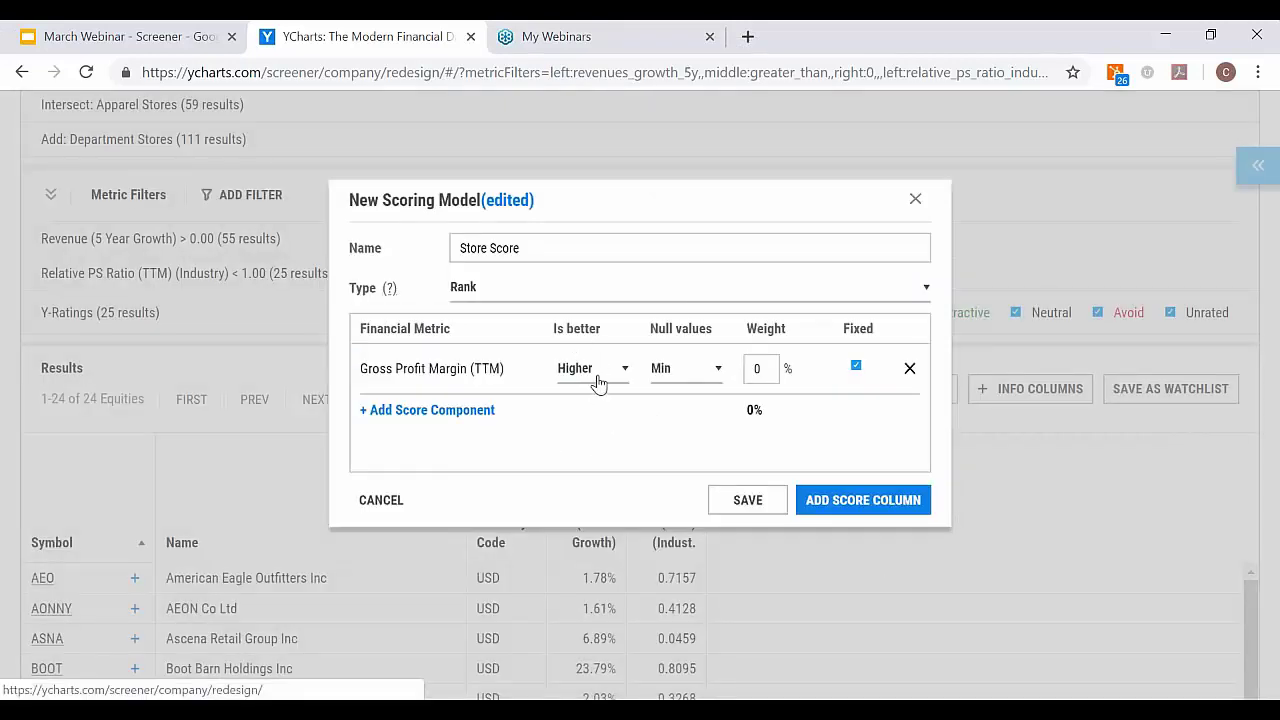
Treat null values of Gross Profit Margin (TTM) as Zero and set its weight to 50%
click(680, 368)
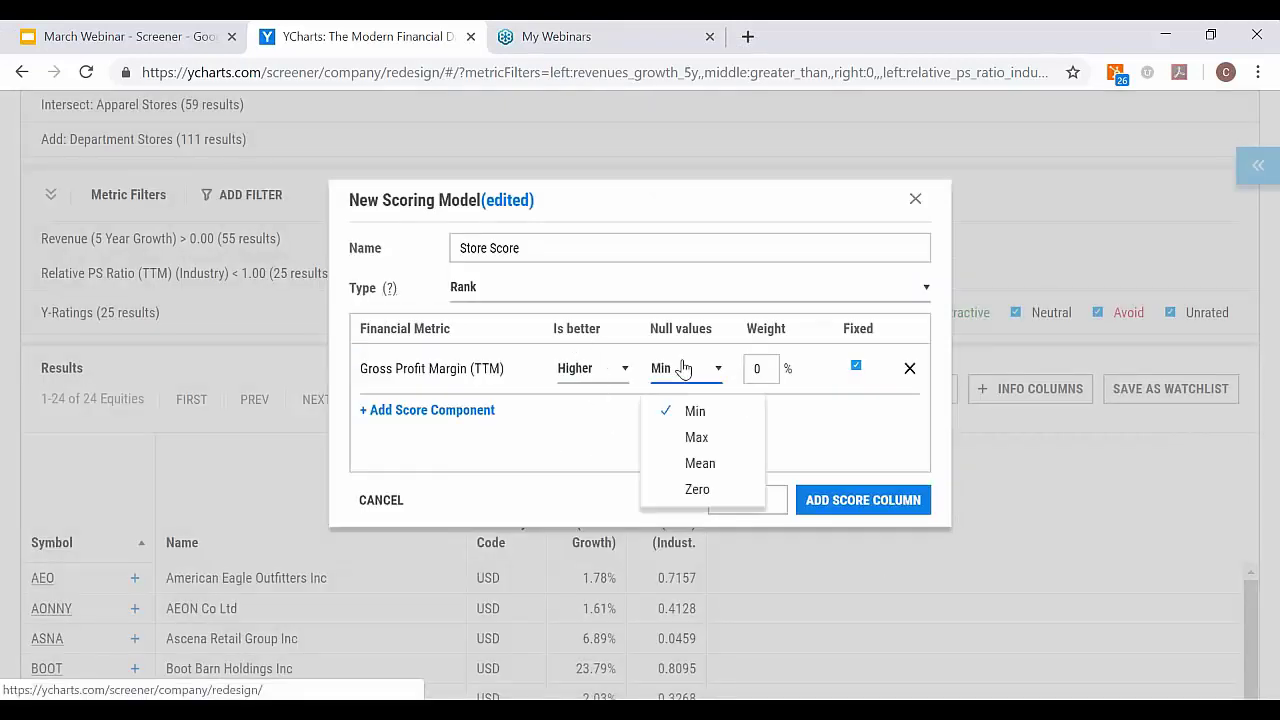
click(716, 491)
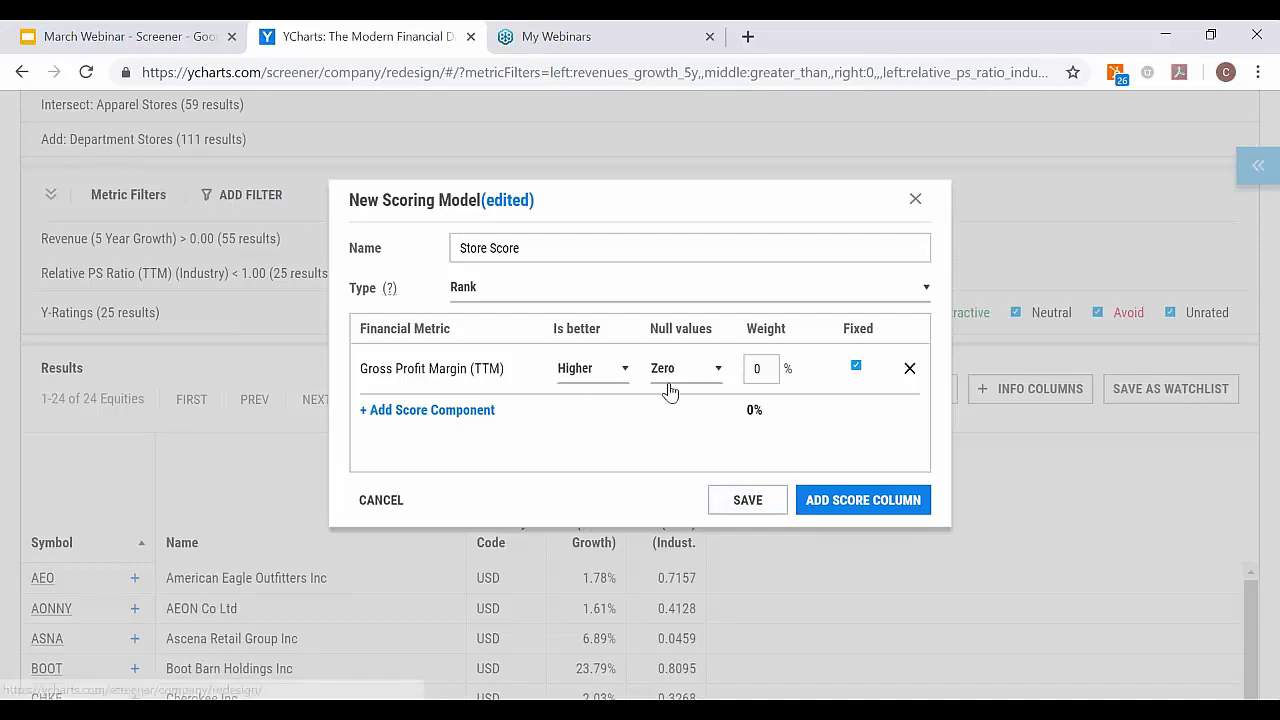
click(758, 368)
text(50)
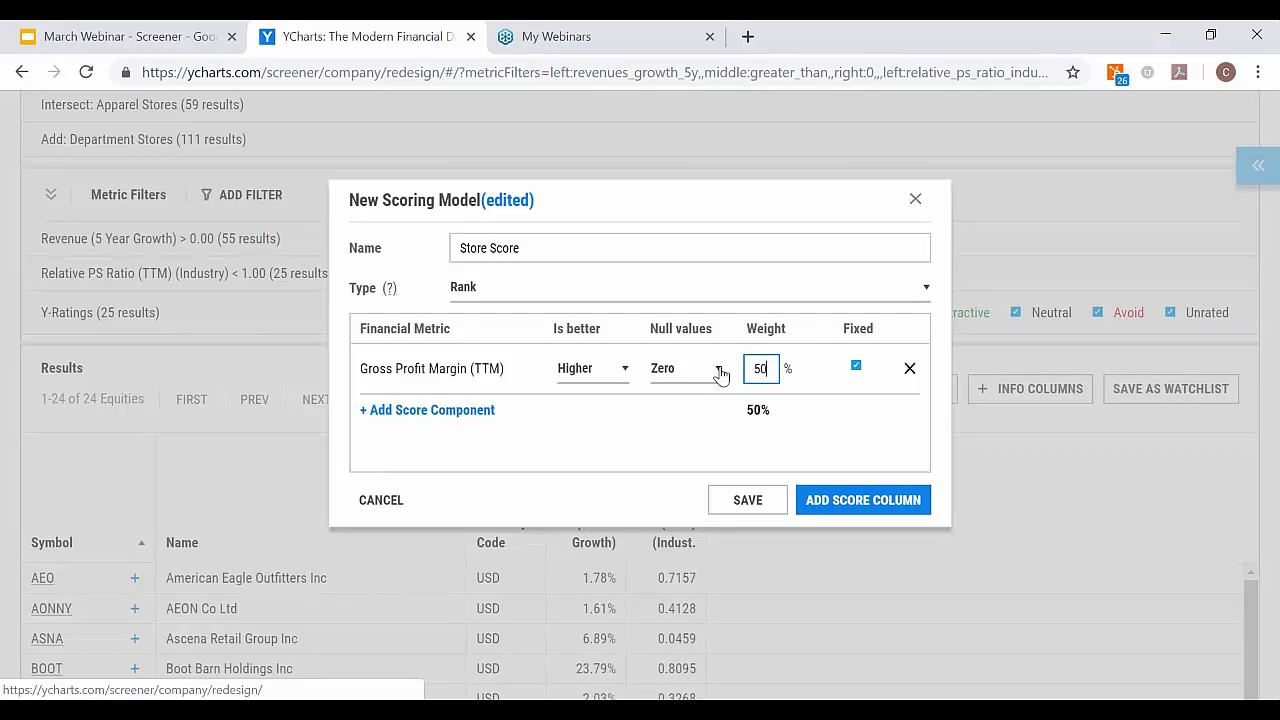
Add Cost of Goods Sold (TTM) as the second score component of the scoring model
click(488, 412)
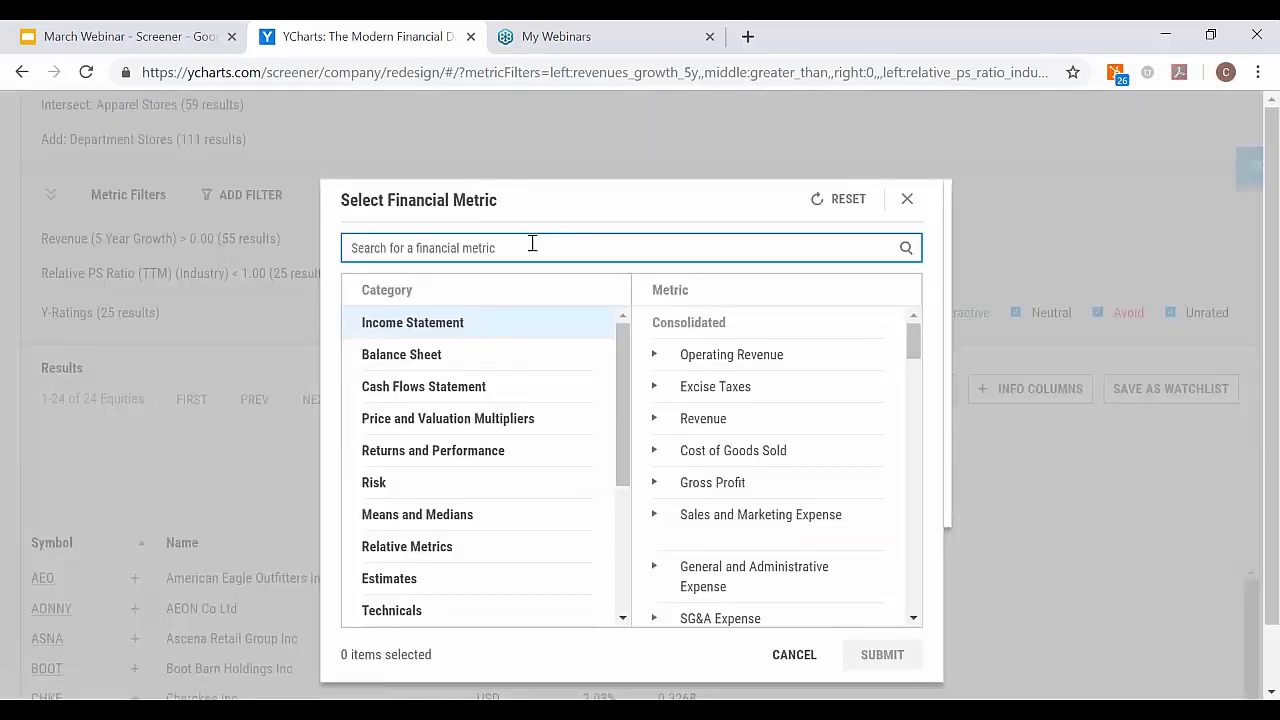
text(c)
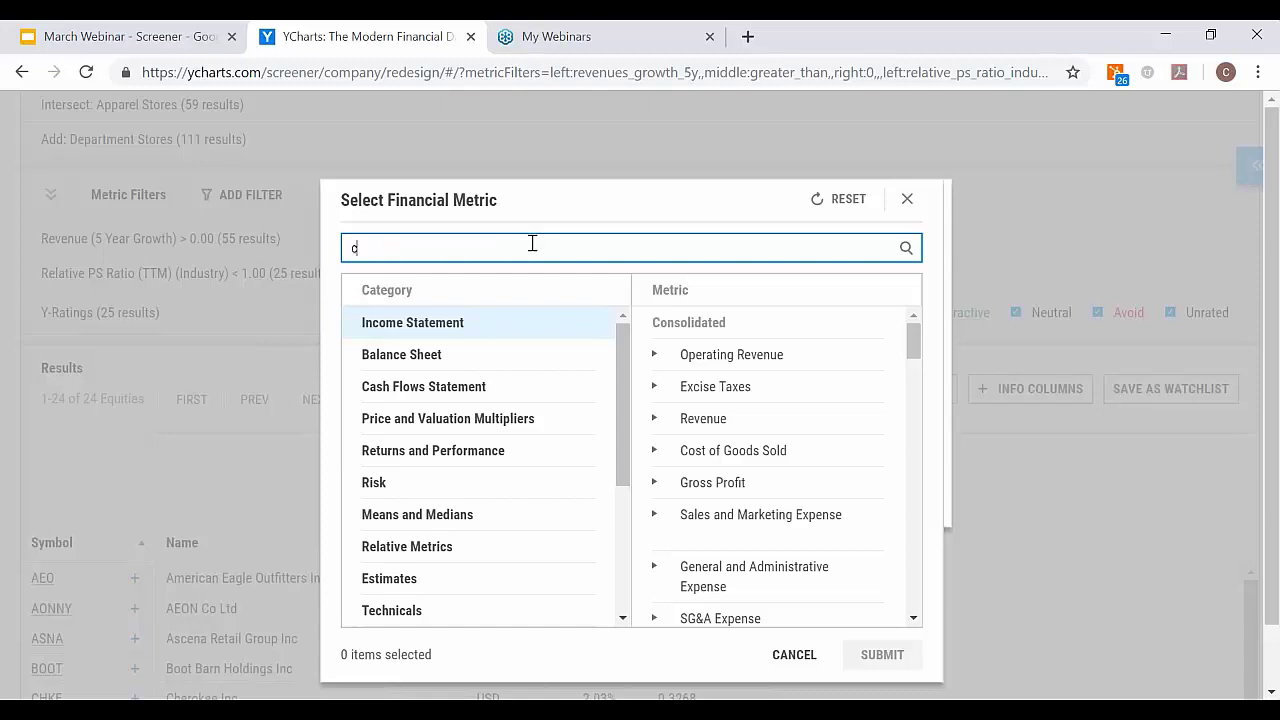
text(ost of goods sold)
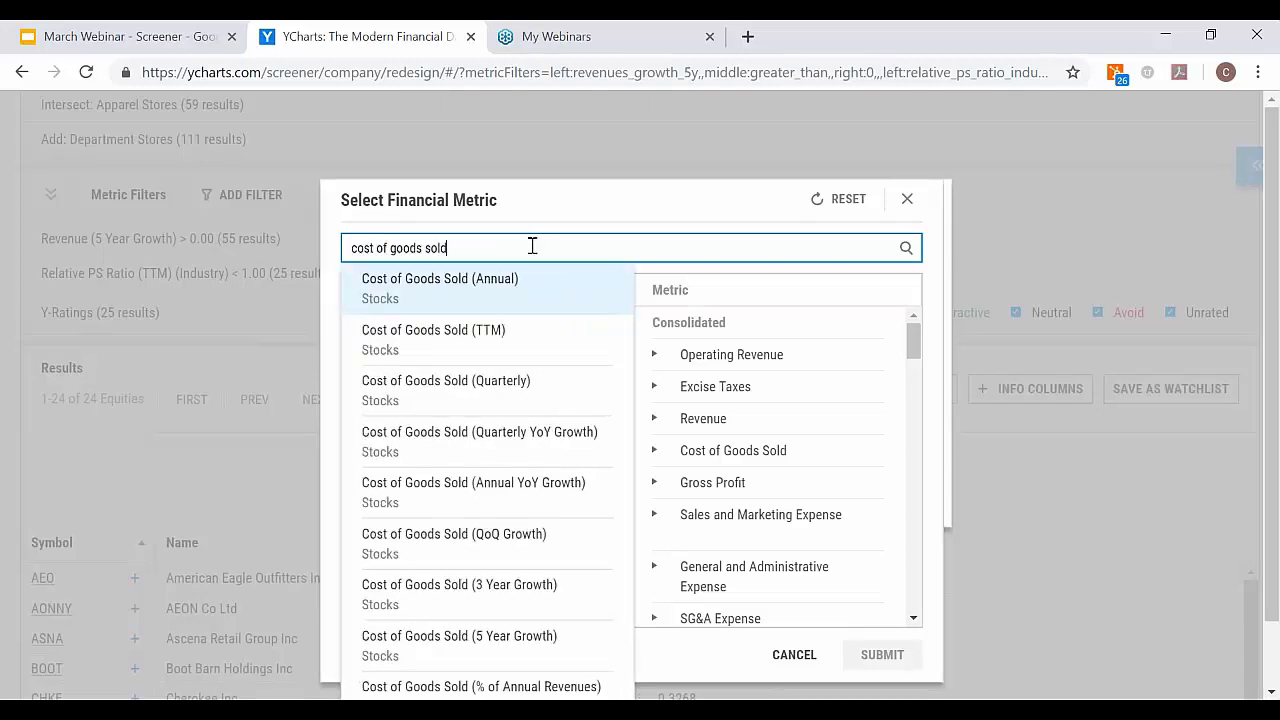
click(520, 348)
click(882, 655)
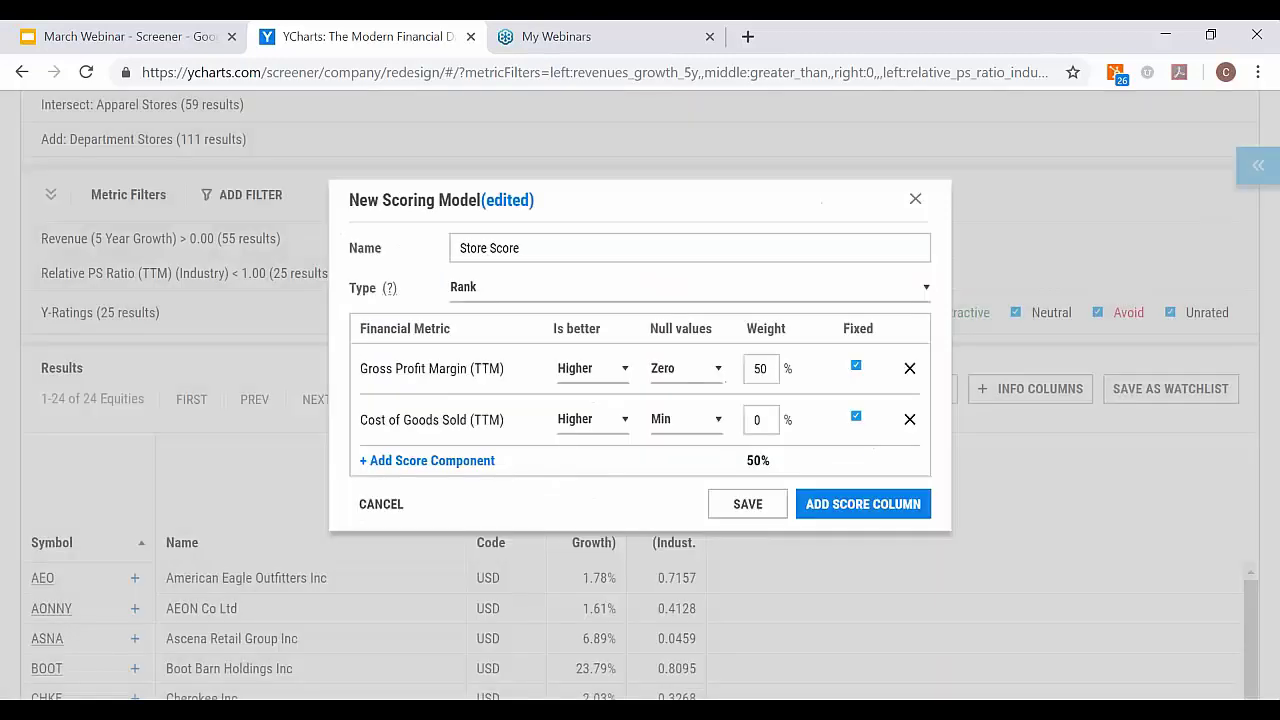
For Cost of Goods Sold (TTM), rate lower values as better, treat nulls as Zero and set the weight to 50%
click(590, 438)
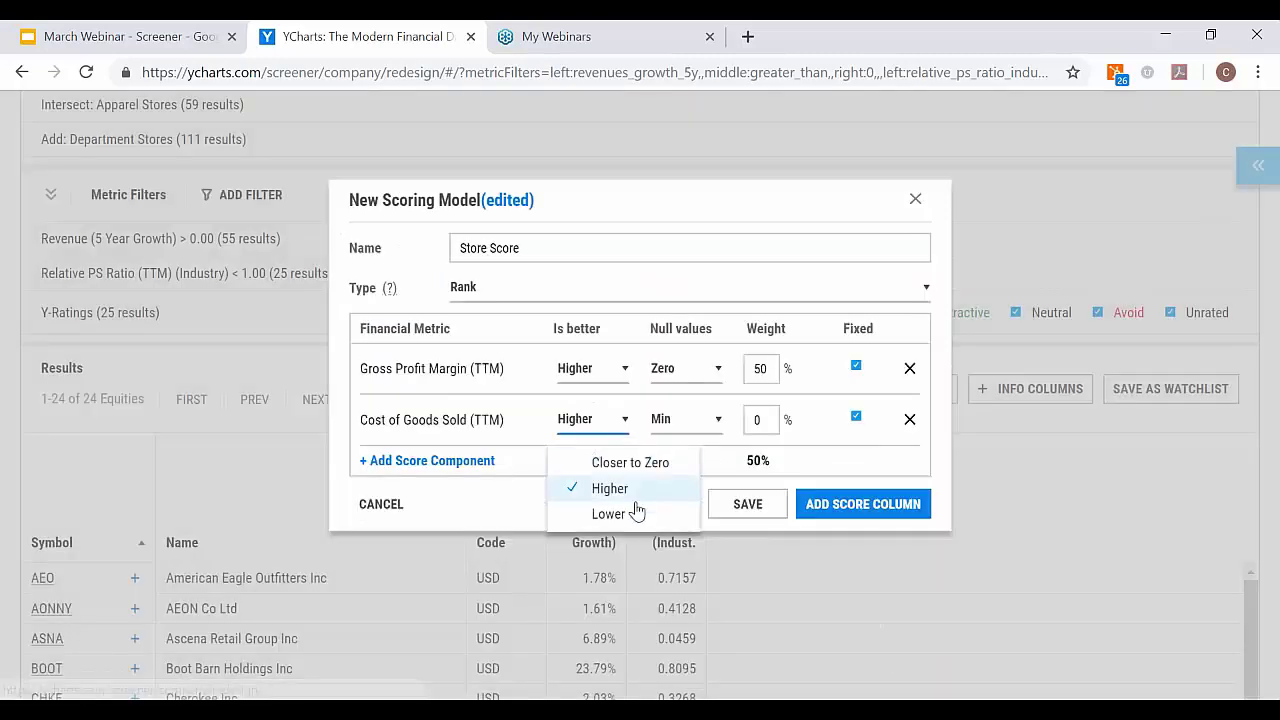
click(609, 514)
click(677, 420)
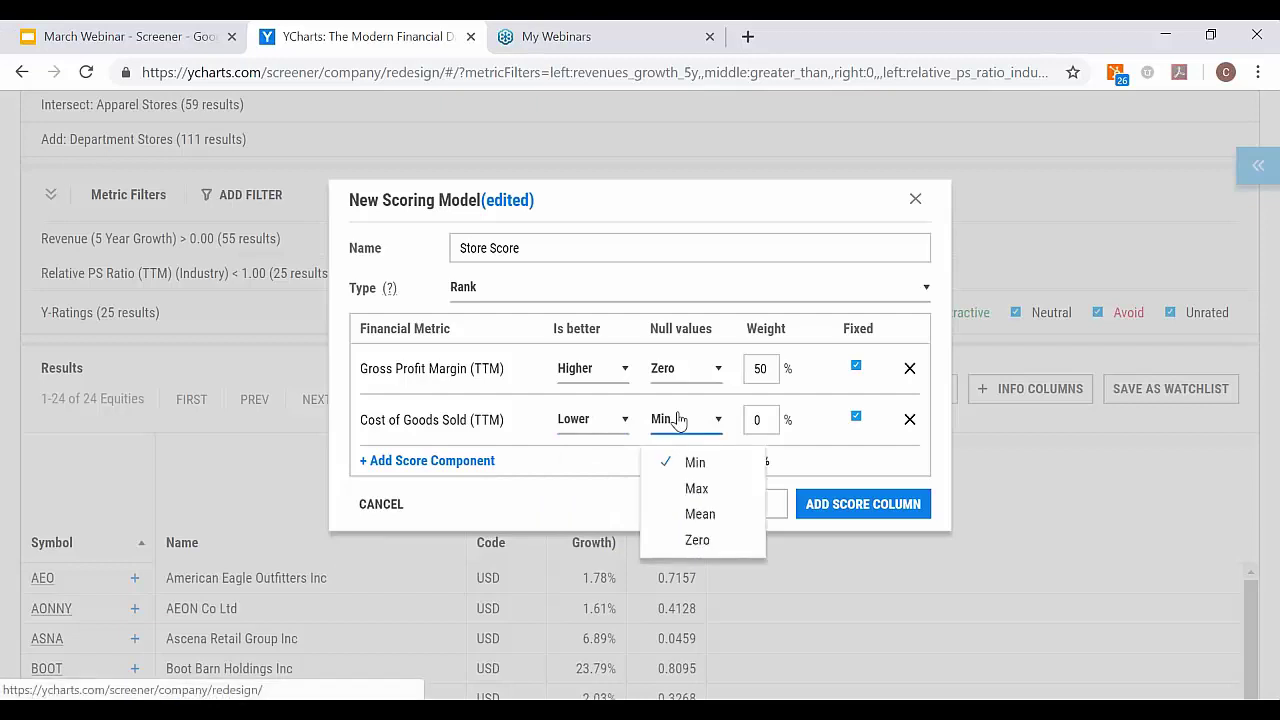
click(728, 541)
double_click(766, 414)
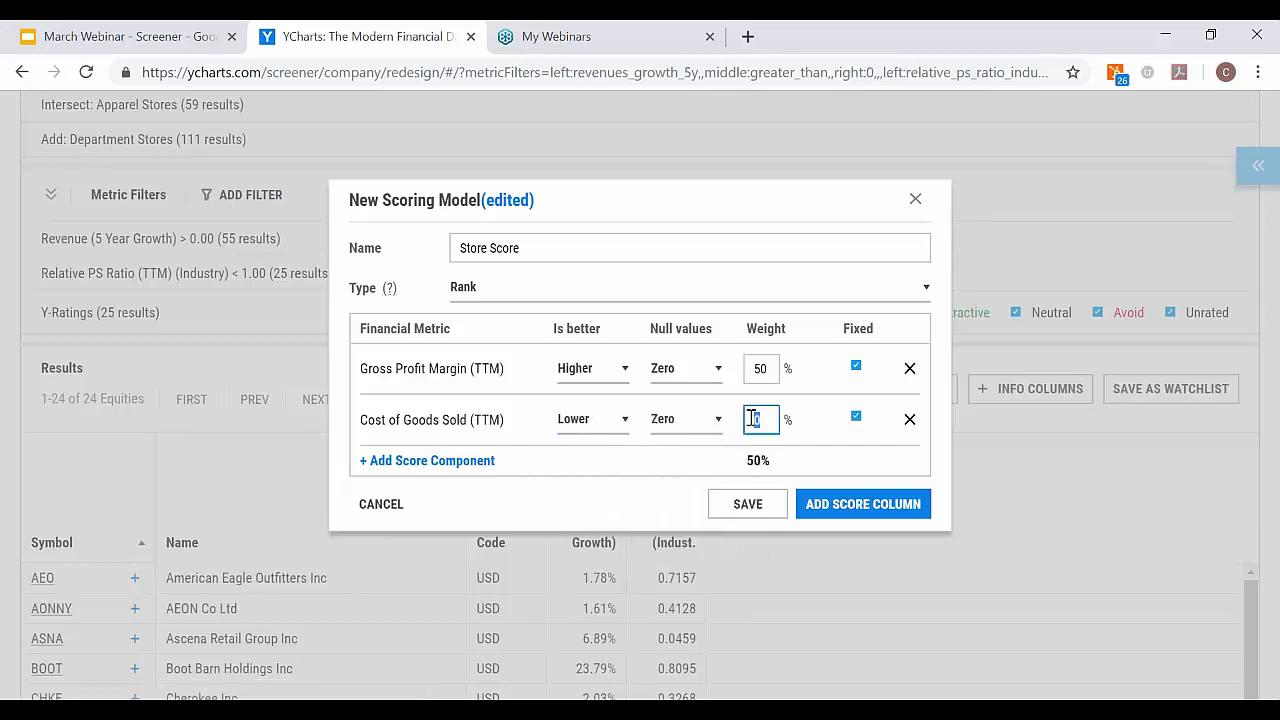
text(50)
Add the Store Score column to the results and sort the equities by it in ascending order
click(828, 505)
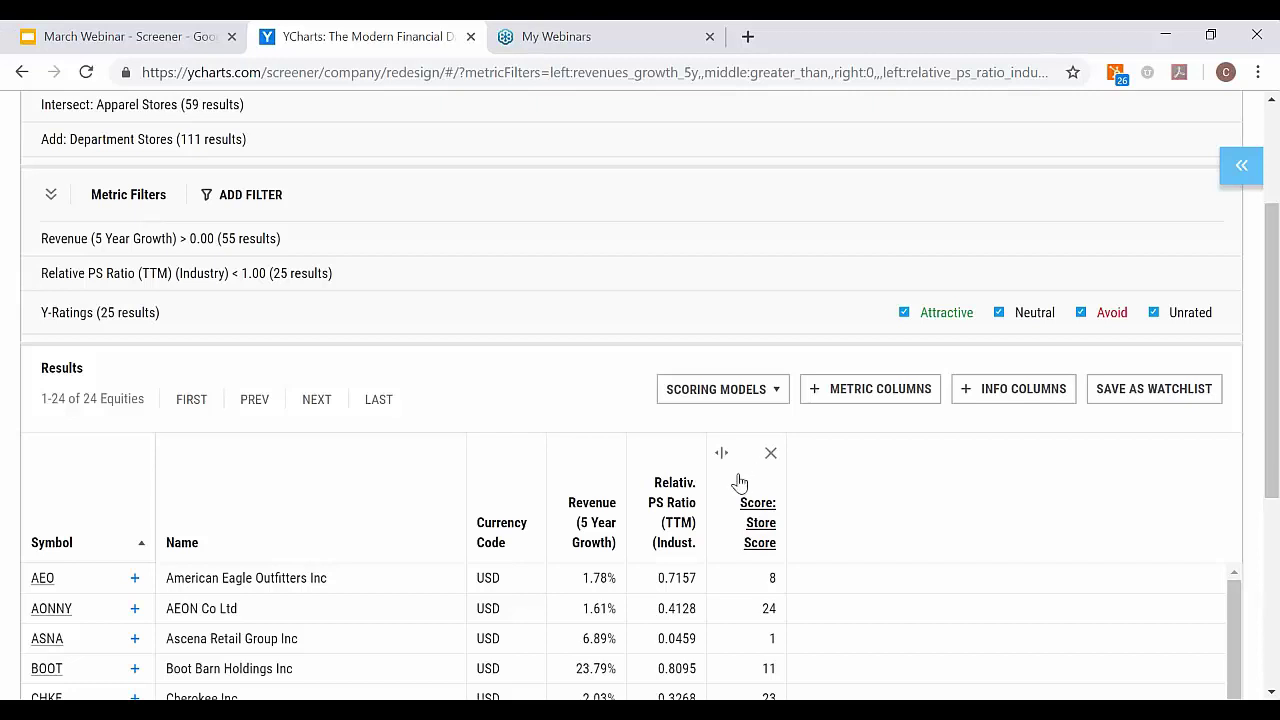
click(735, 525)
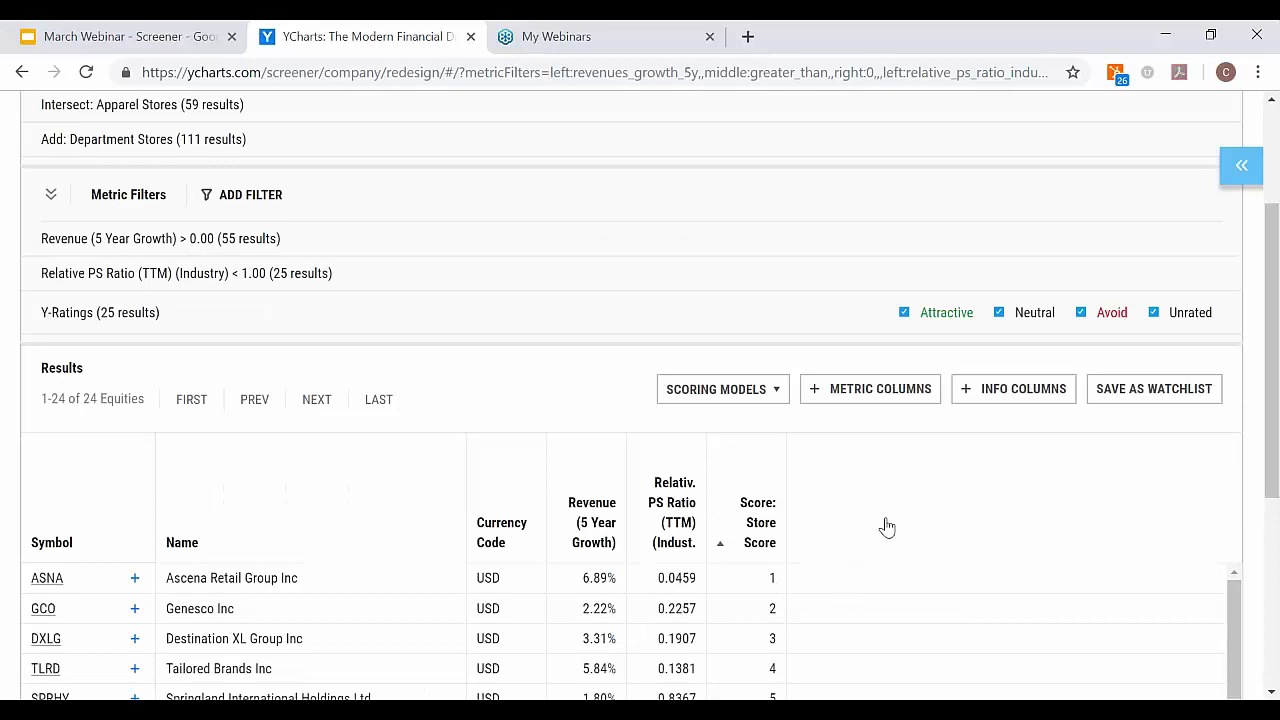
scroll(896, 529, down, 1)
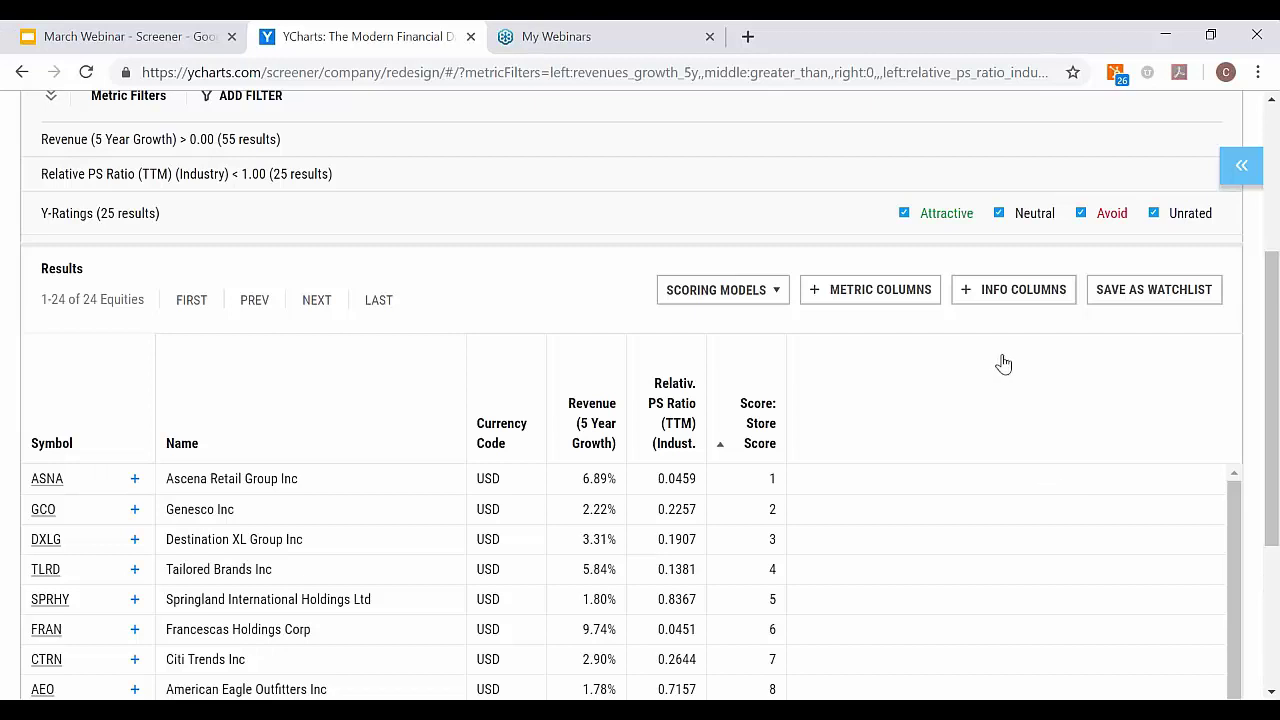
Save the screened equities as a new watchlist named Retail Screen
click(1162, 290)
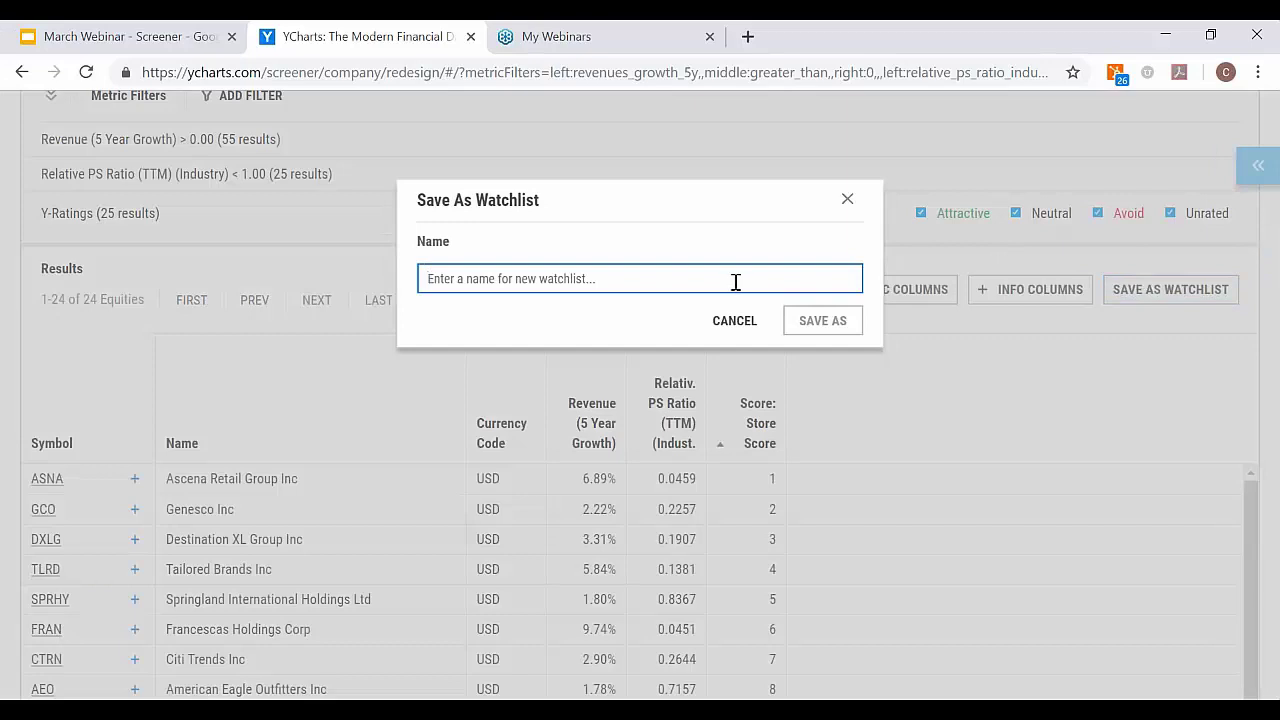
text(R)
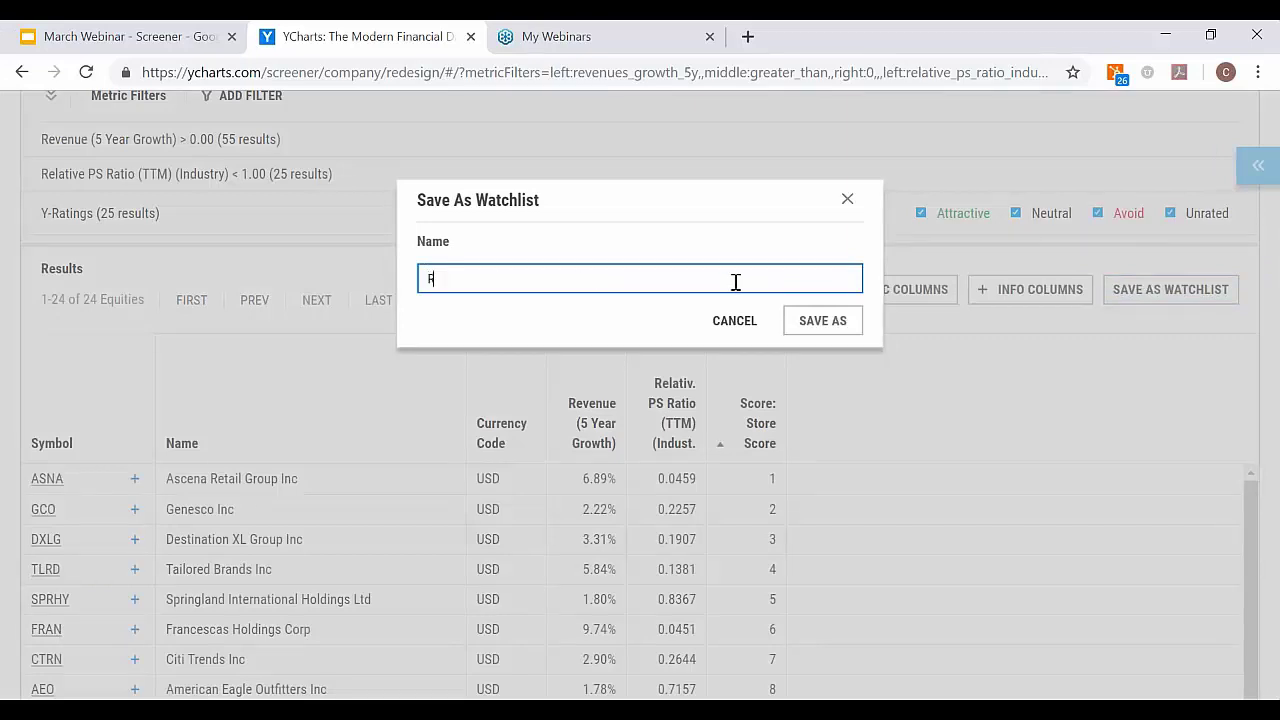
text(efail Screen)
click(815, 331)
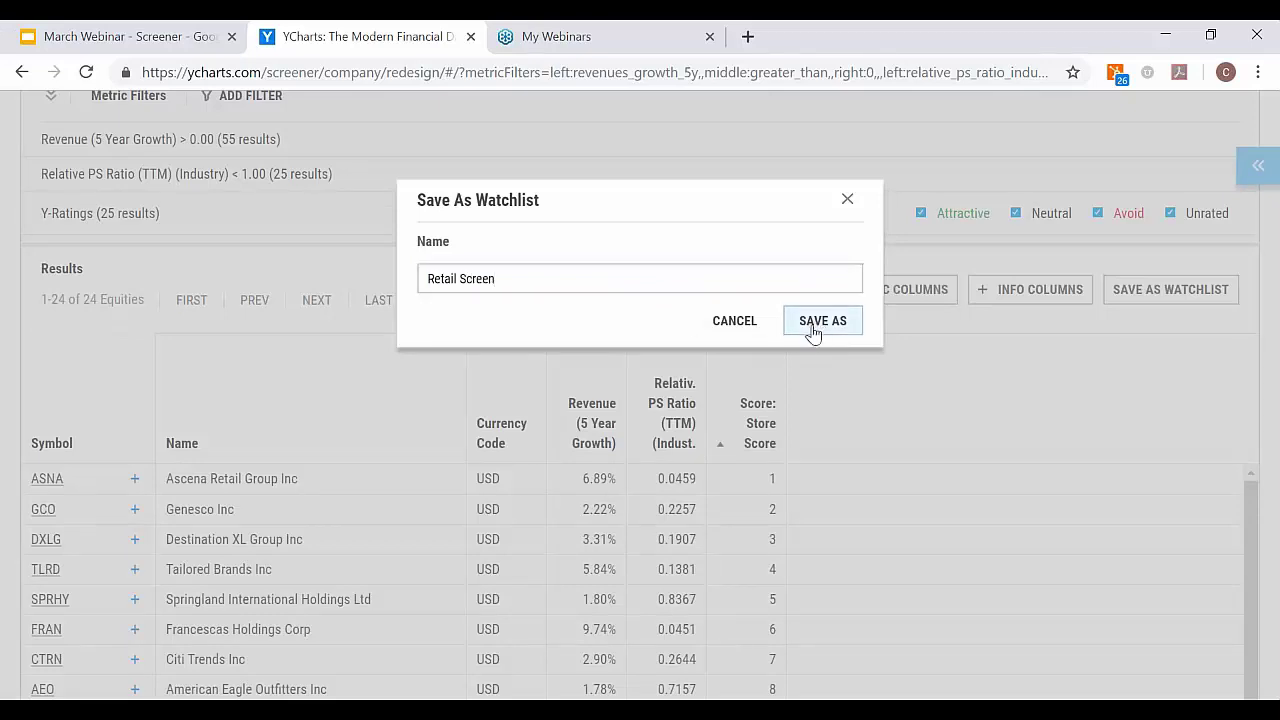
Look over the financial metrics and info fields available as additional result columns, then leave both selections without adding any
click(816, 186)
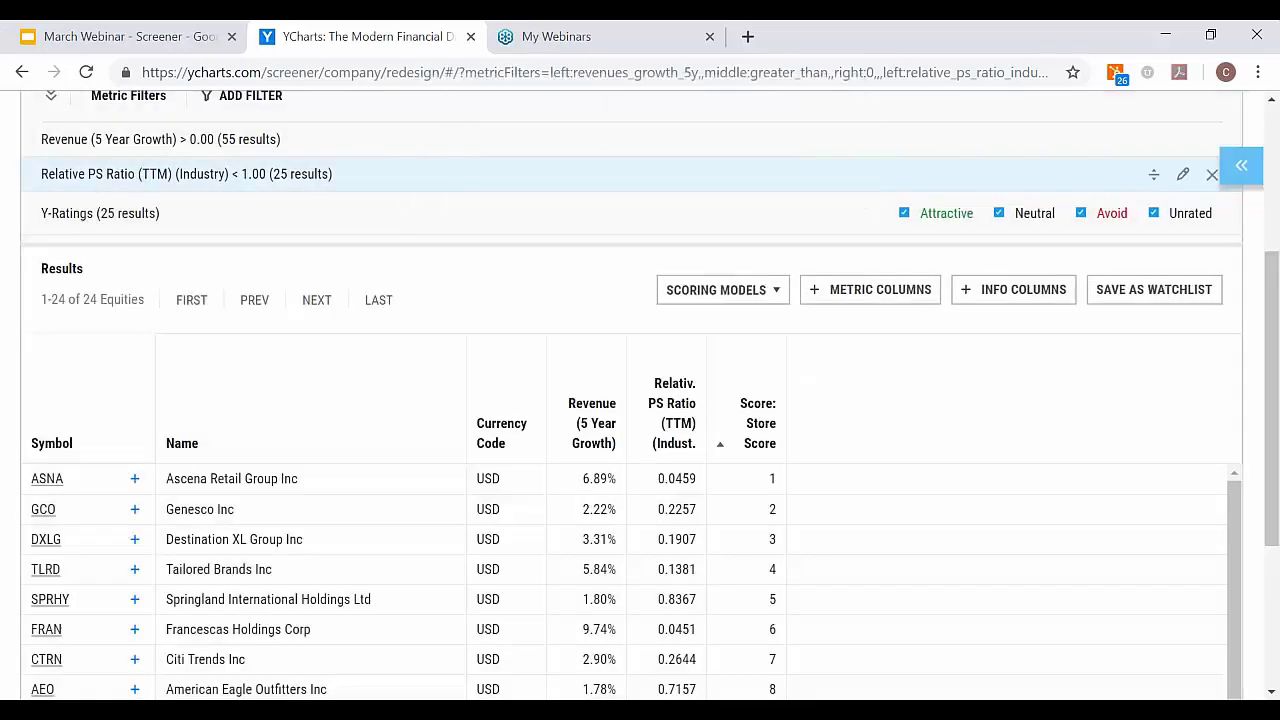
scroll(975, 489, up, 1)
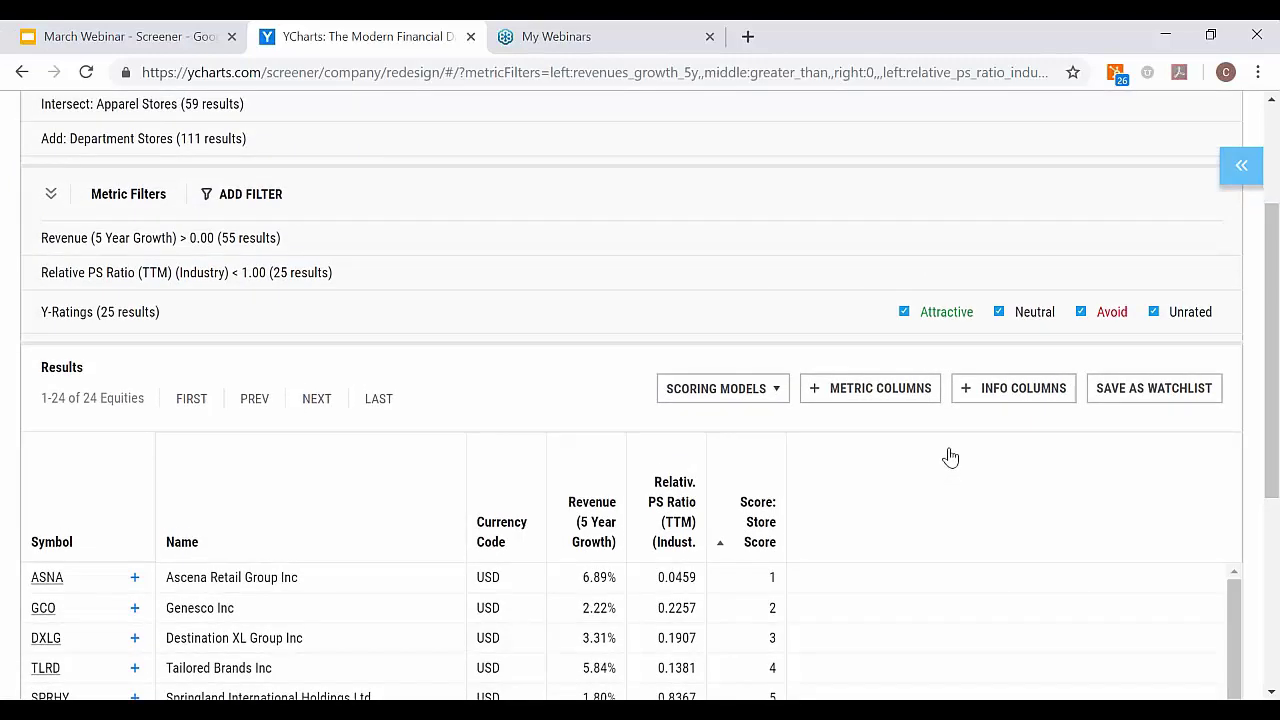
click(912, 400)
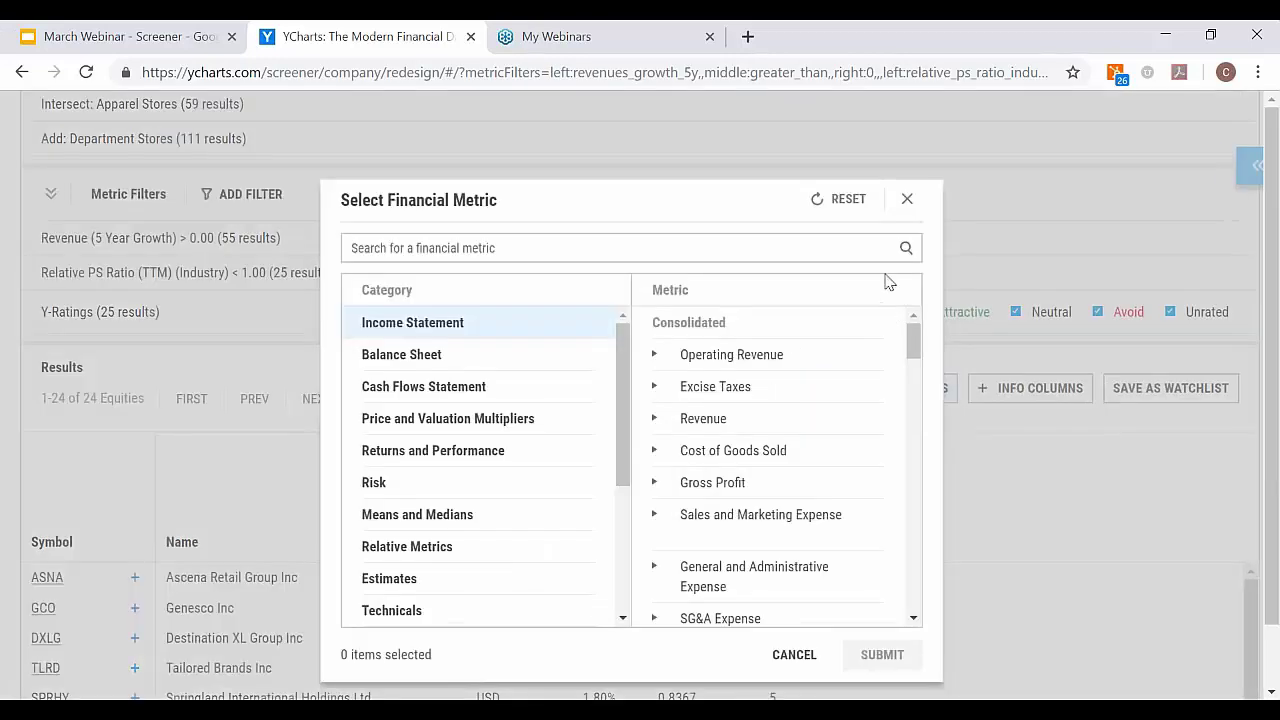
click(908, 199)
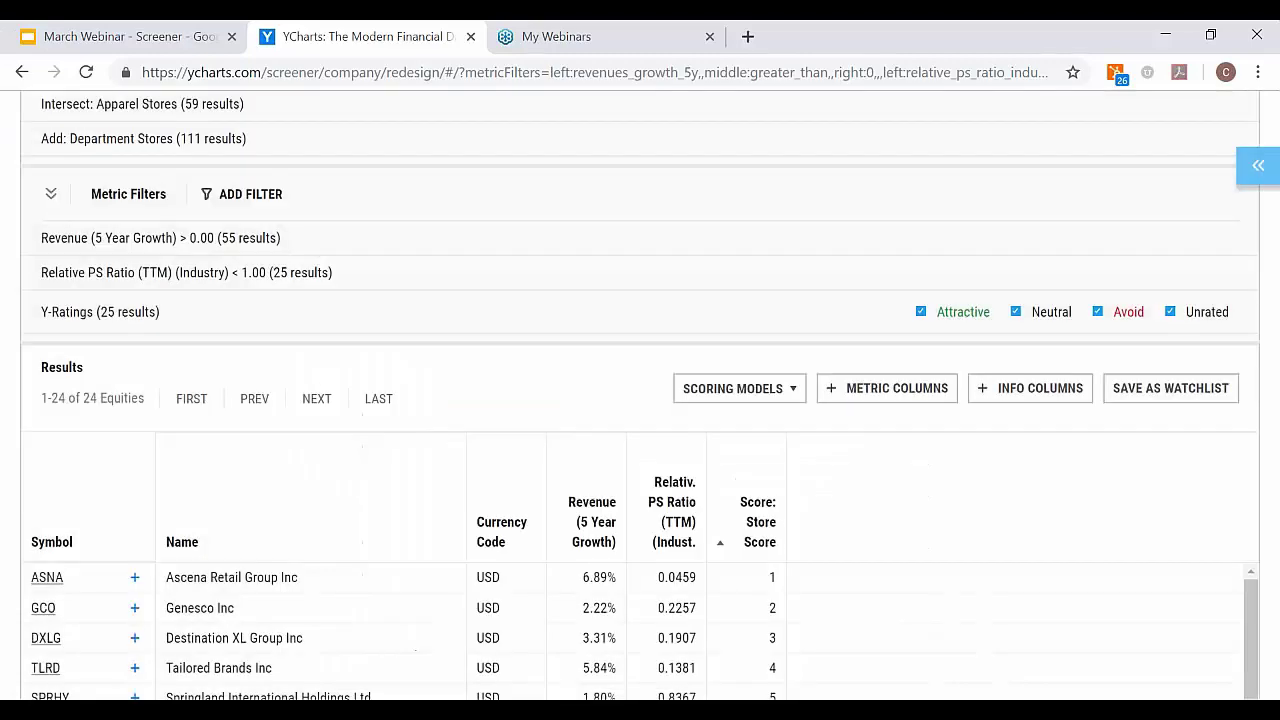
click(997, 385)
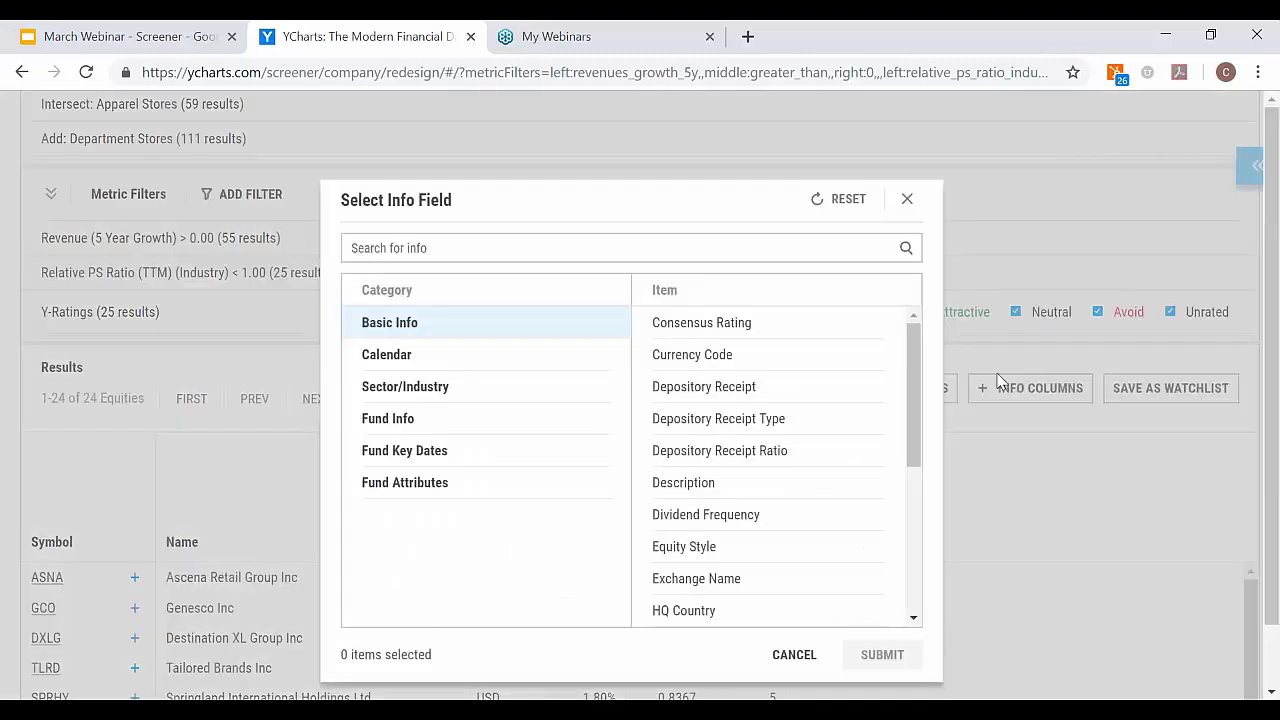
click(908, 200)
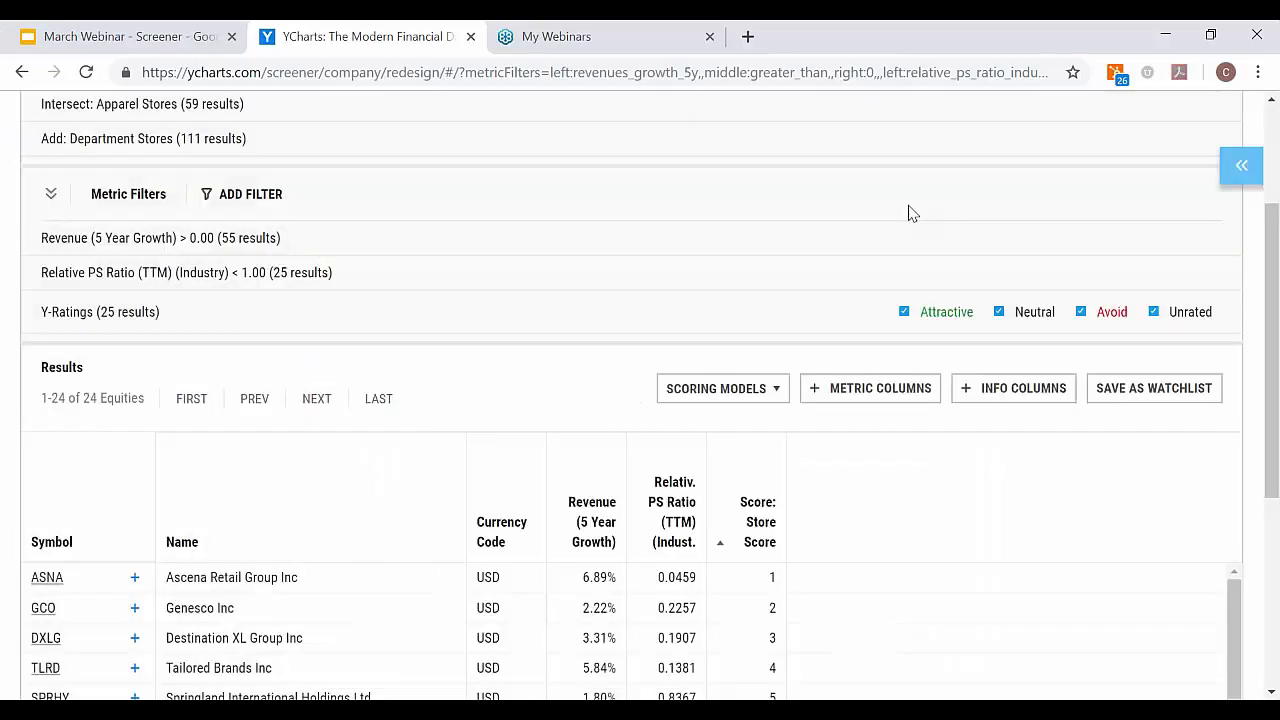
Save the current equity screen under the name Retail Screen
scroll(837, 266, up, 2)
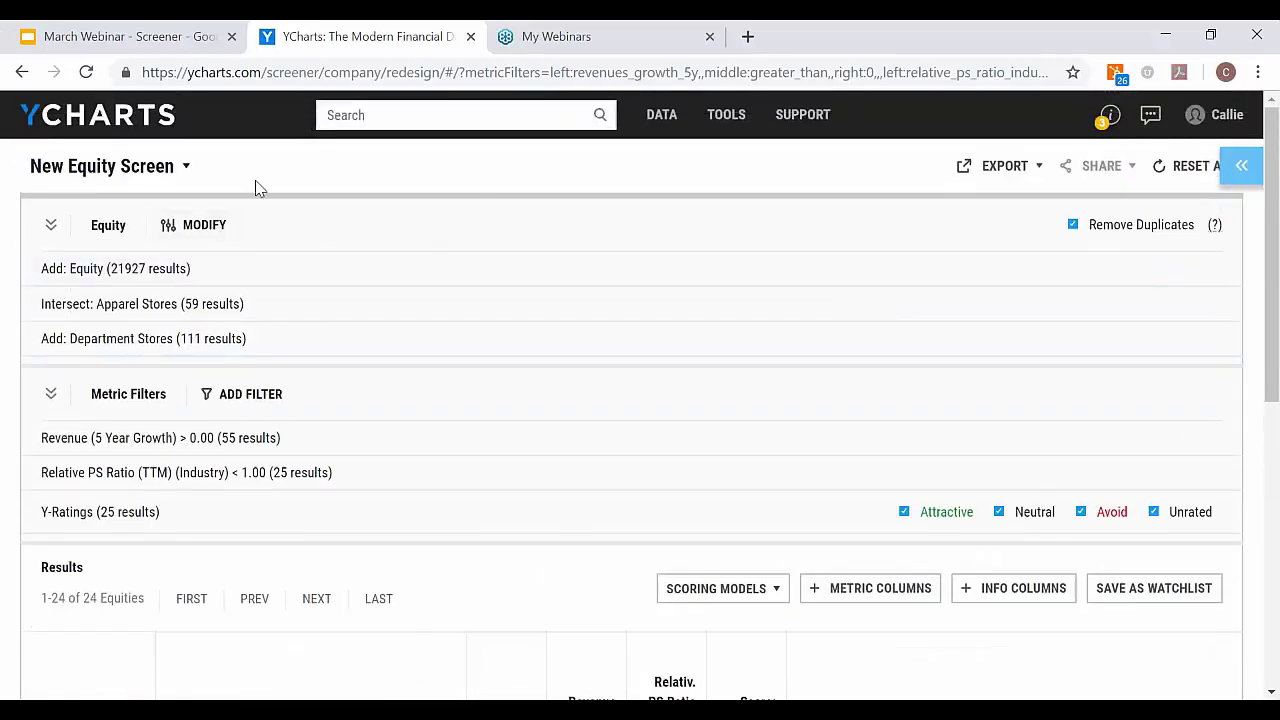
click(137, 172)
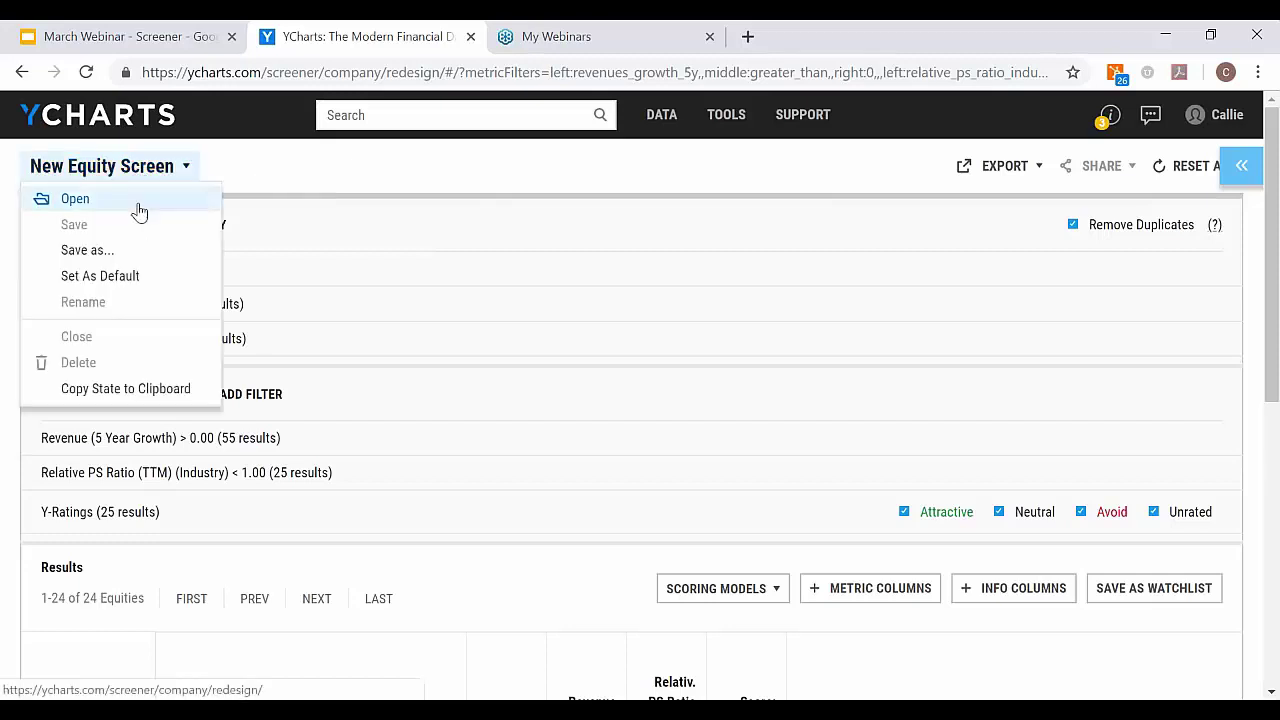
click(134, 252)
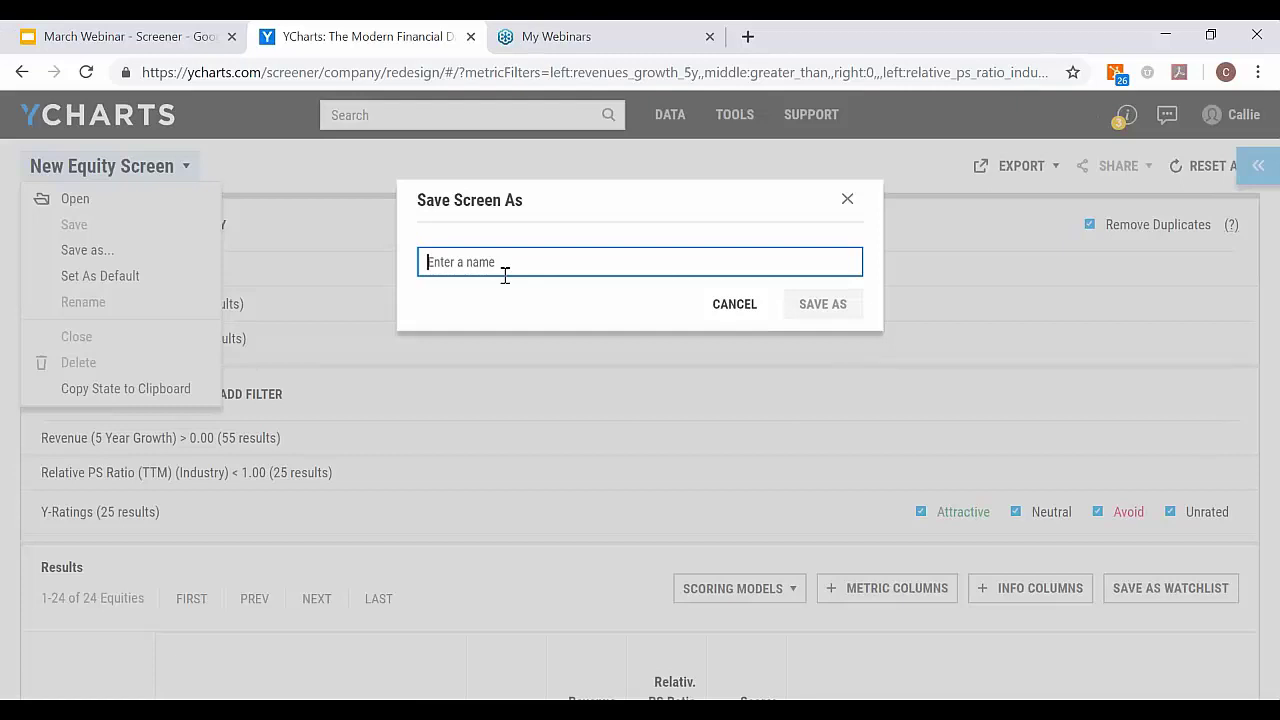
text(Retail Screen)
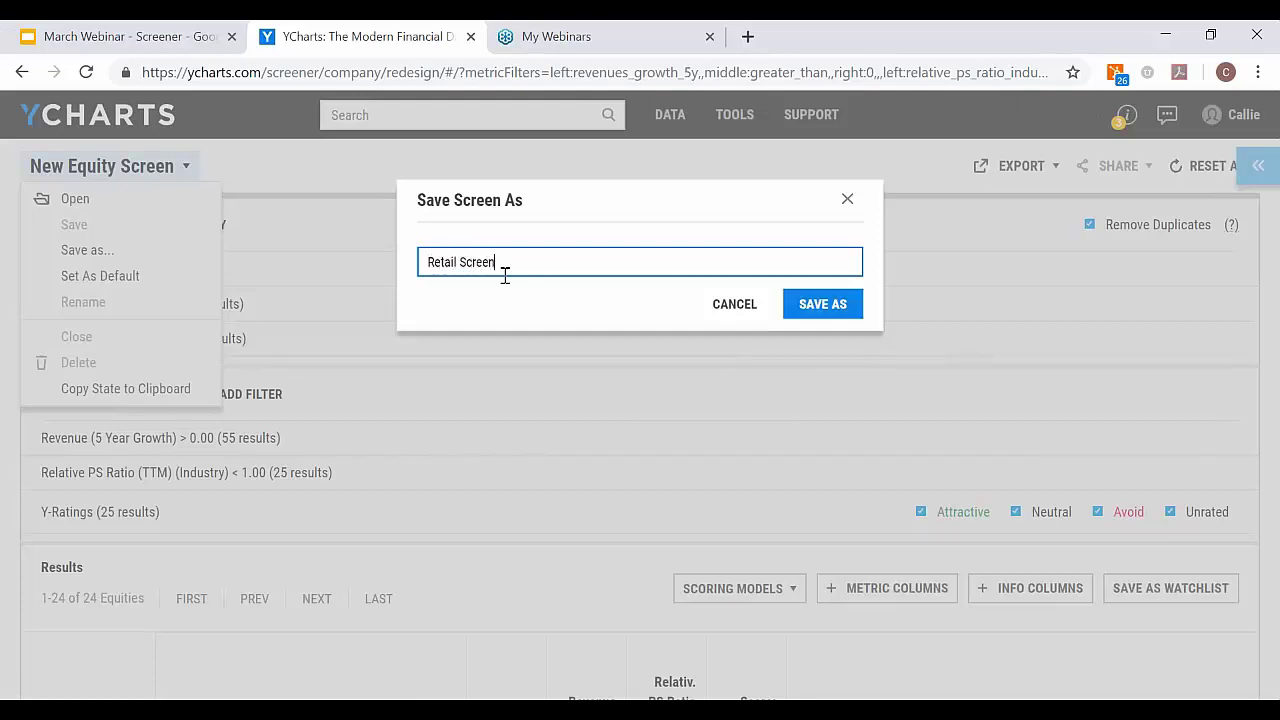
click(846, 314)
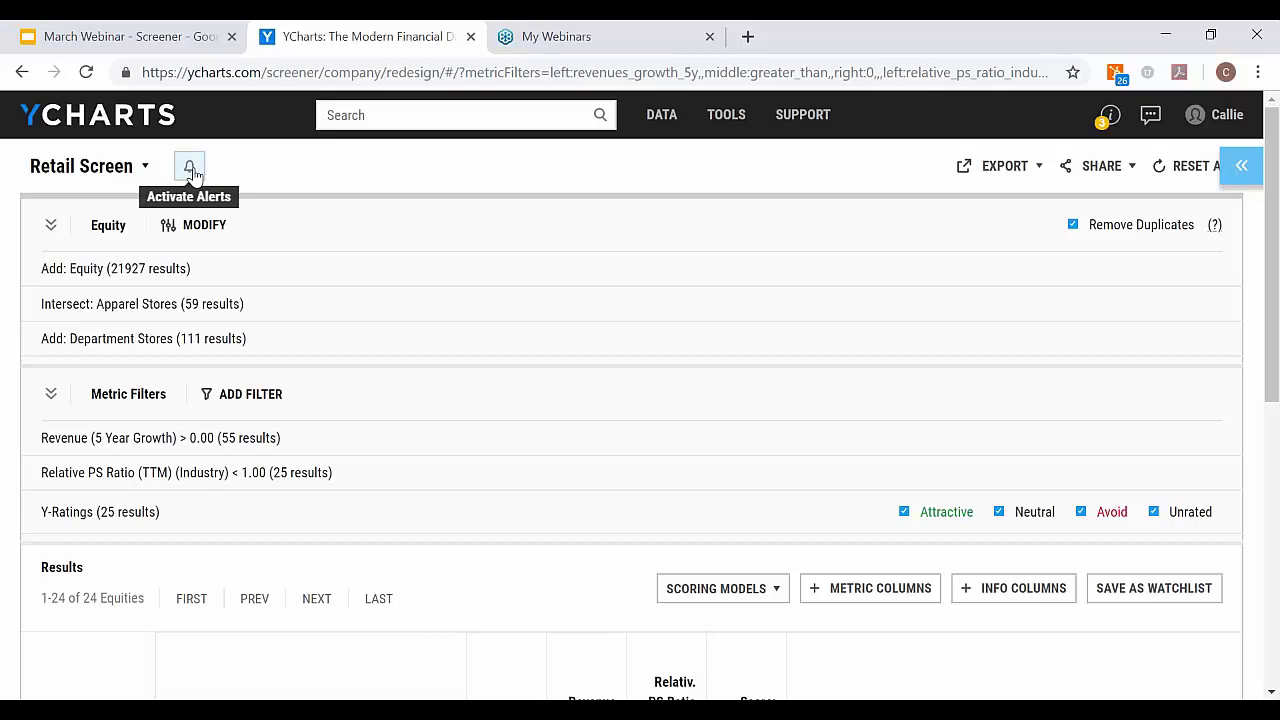
Check which export and sharing options are available for the saved Retail Screen
click(1000, 168)
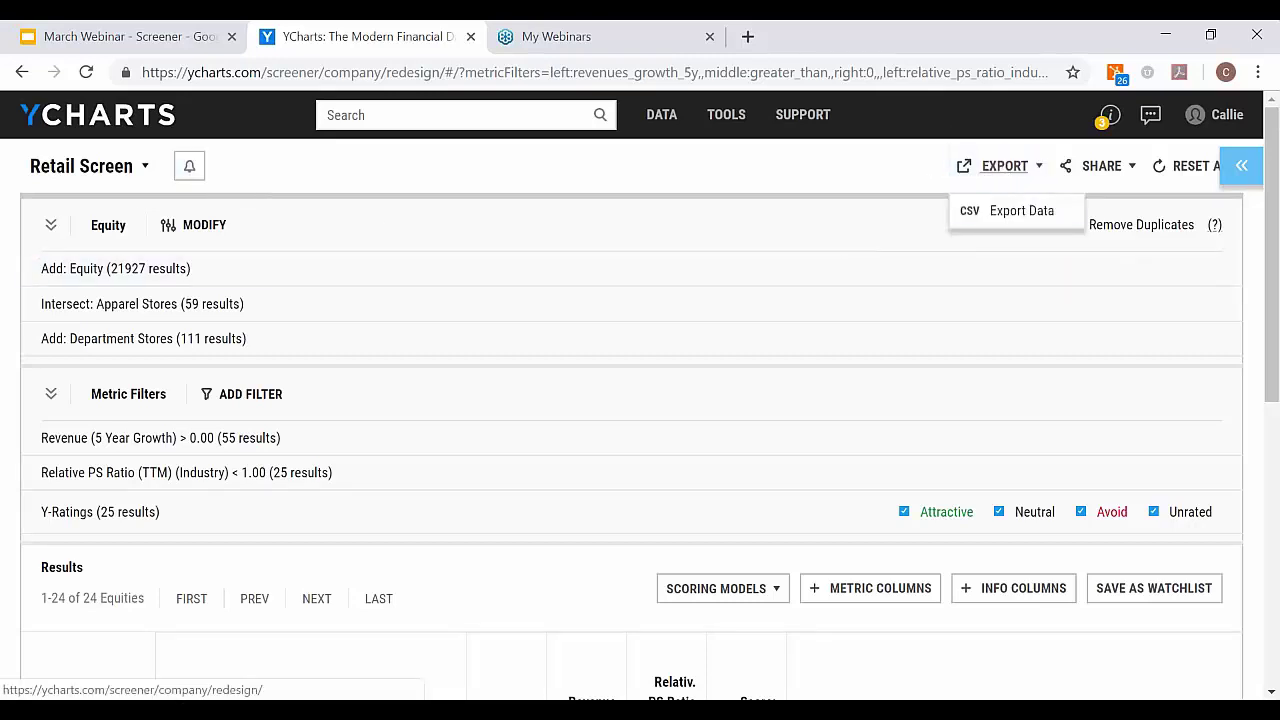
click(903, 173)
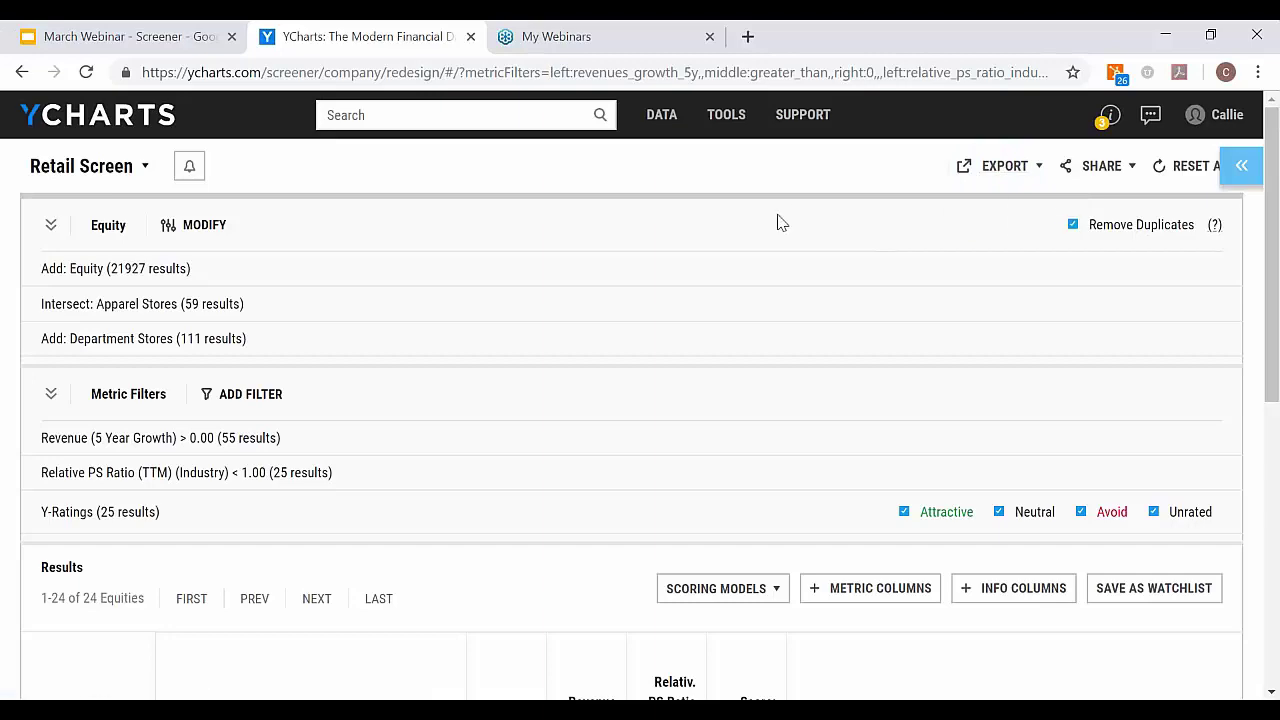
scroll(170, 582, down, 1)
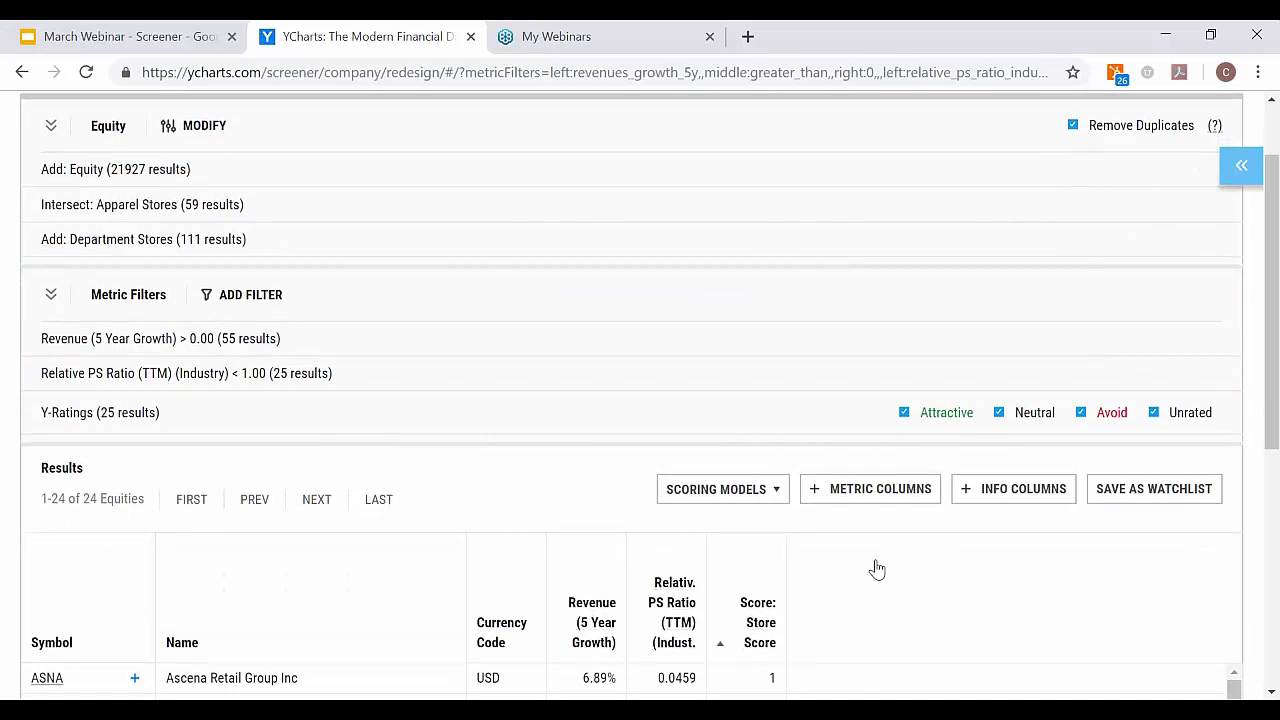
scroll(869, 563, up, 1)
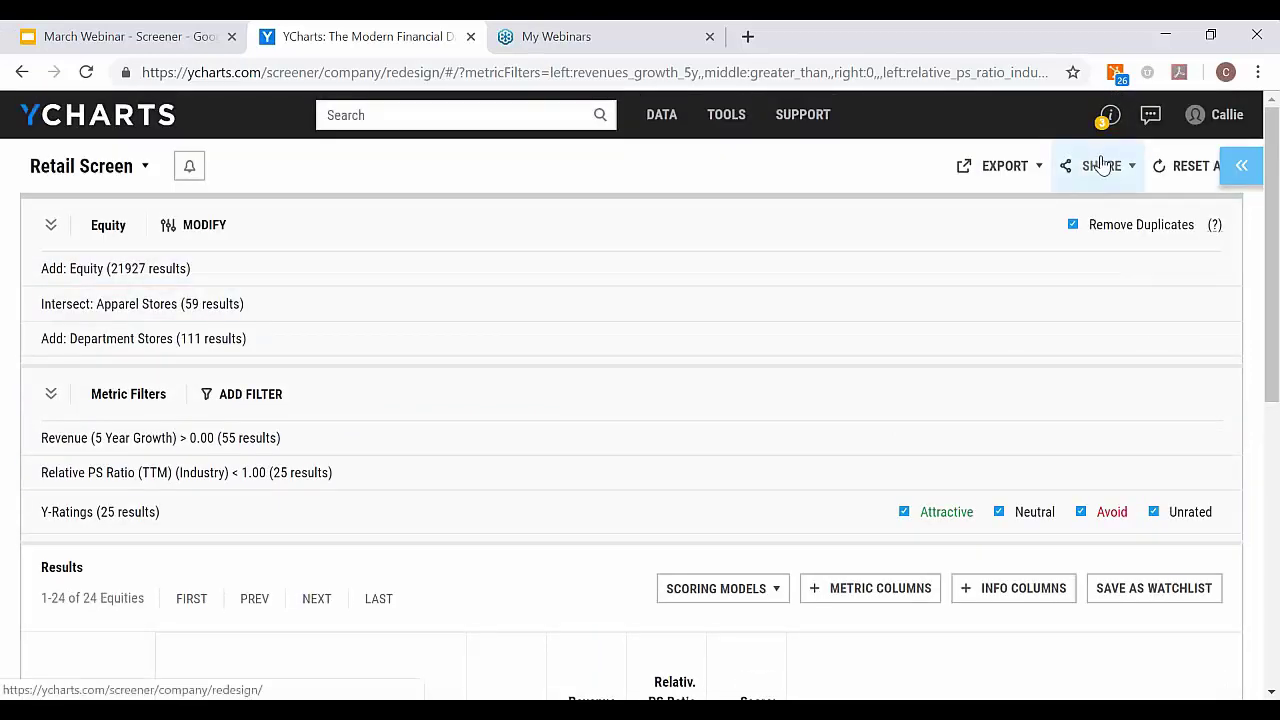
click(1097, 170)
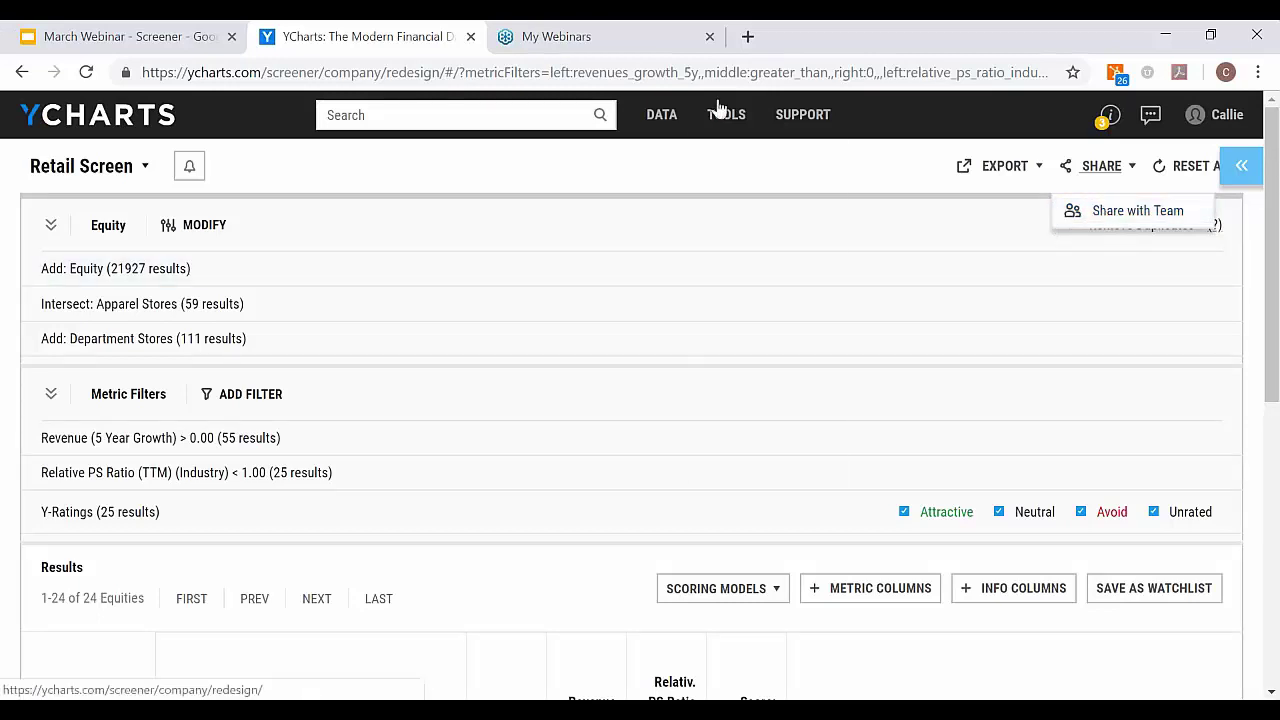
click(697, 188)
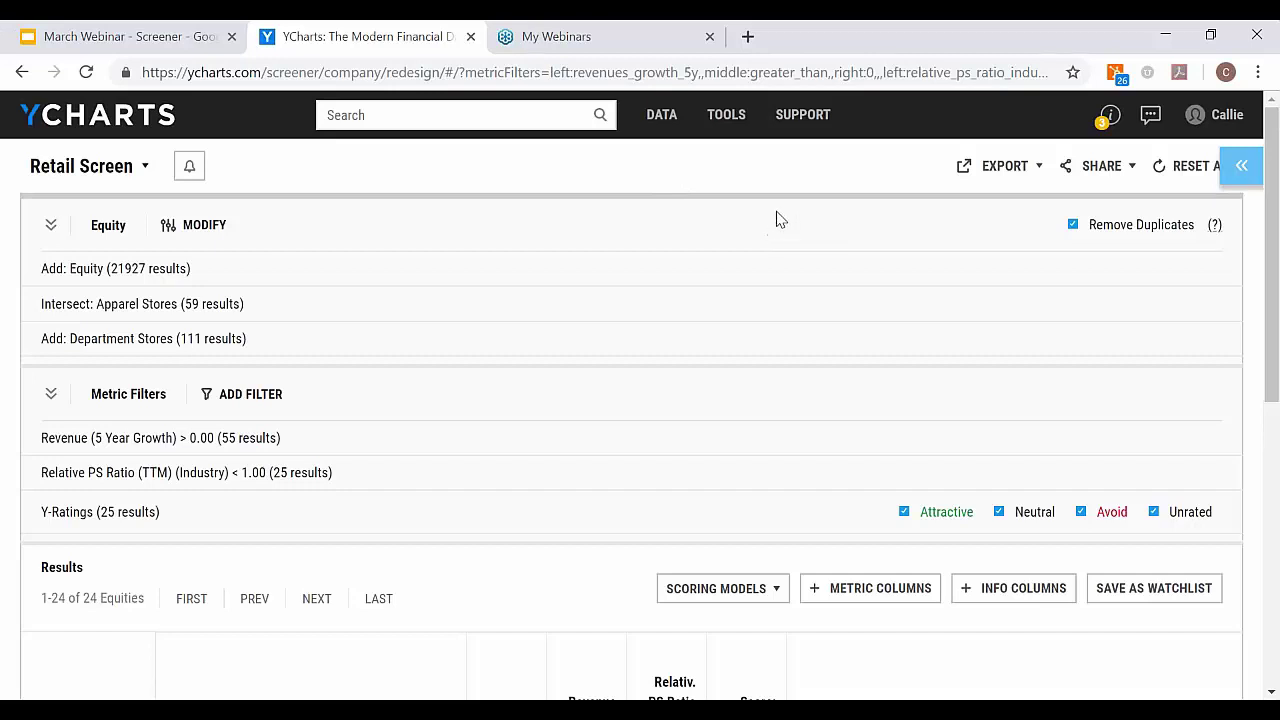
Go to the dashboard and add the Retail Screen equity watchlist to it
mouse_move(728, 118)
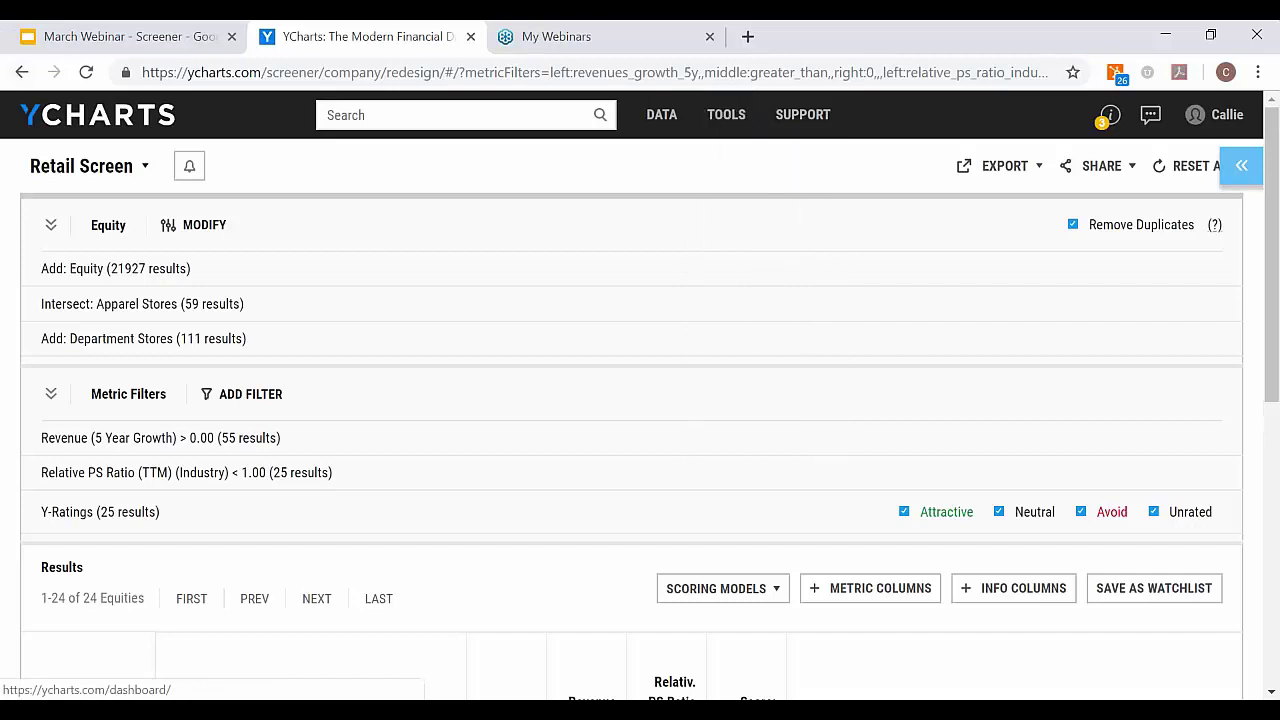
click(98, 114)
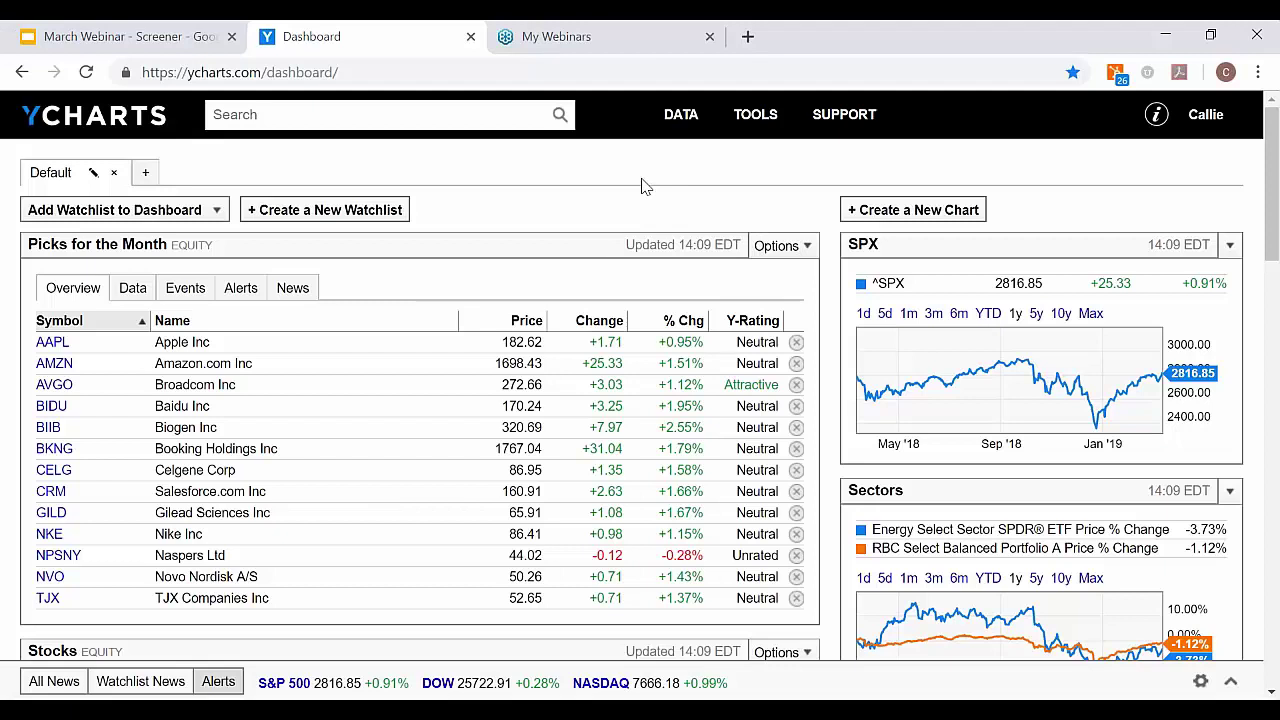
click(209, 212)
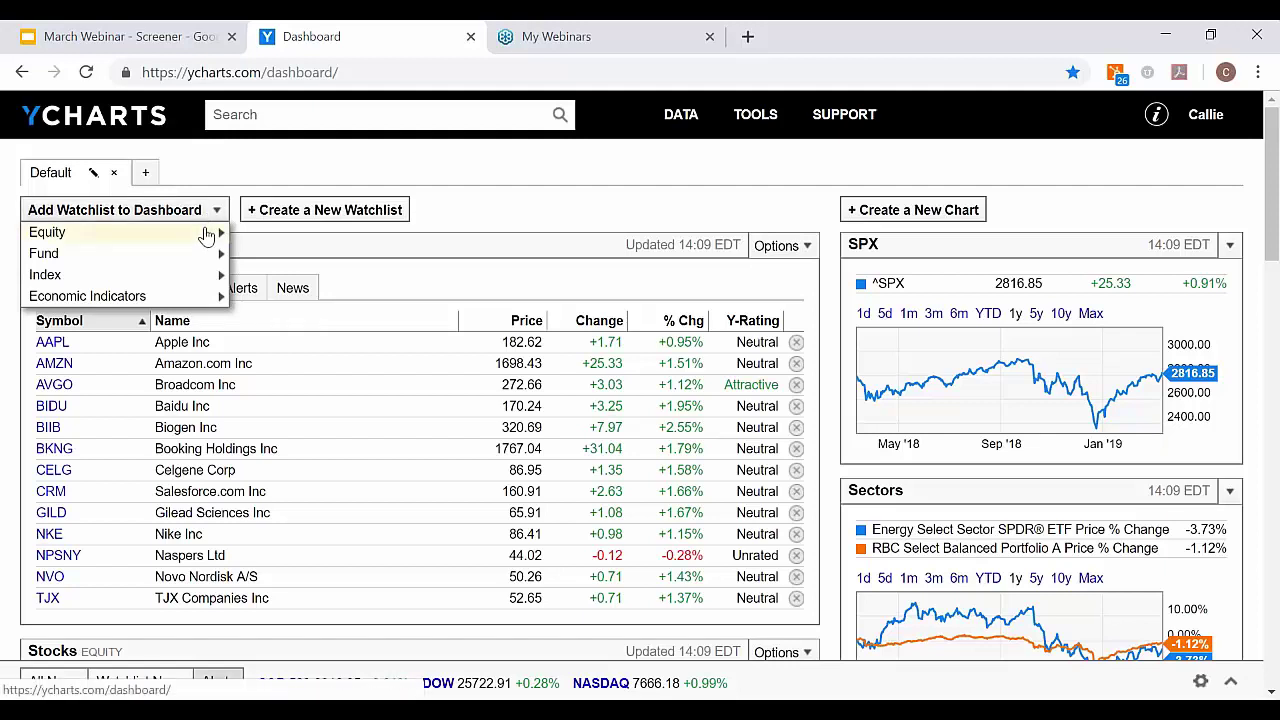
click(206, 235)
click(297, 276)
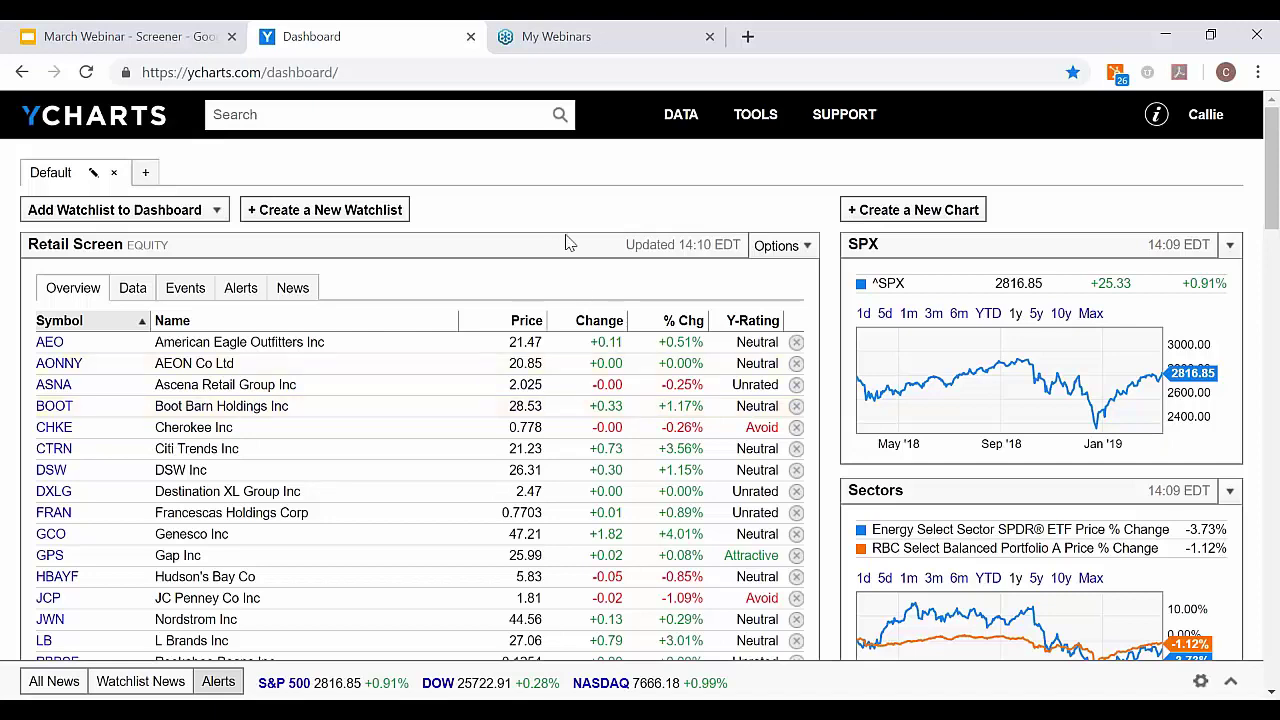
Show the Retail Screen watchlist's financial data and sort it by Market Cap in descending order
scroll(539, 273, down, 1)
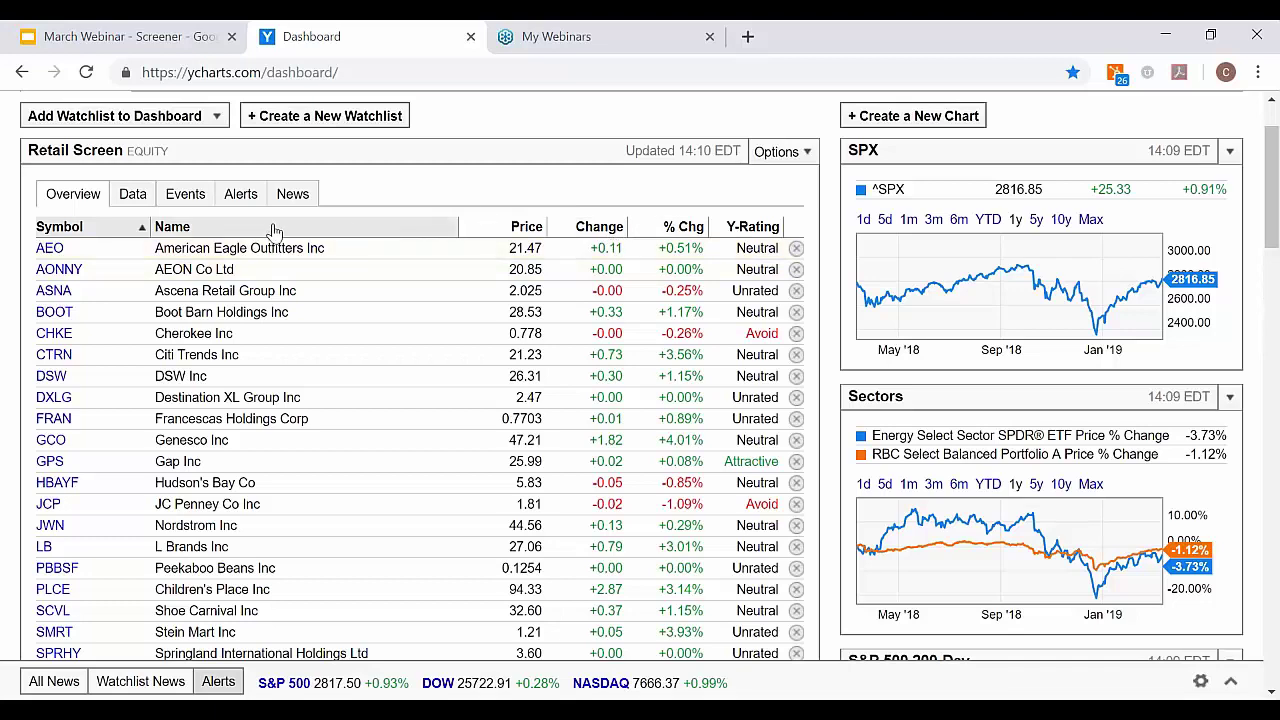
click(131, 195)
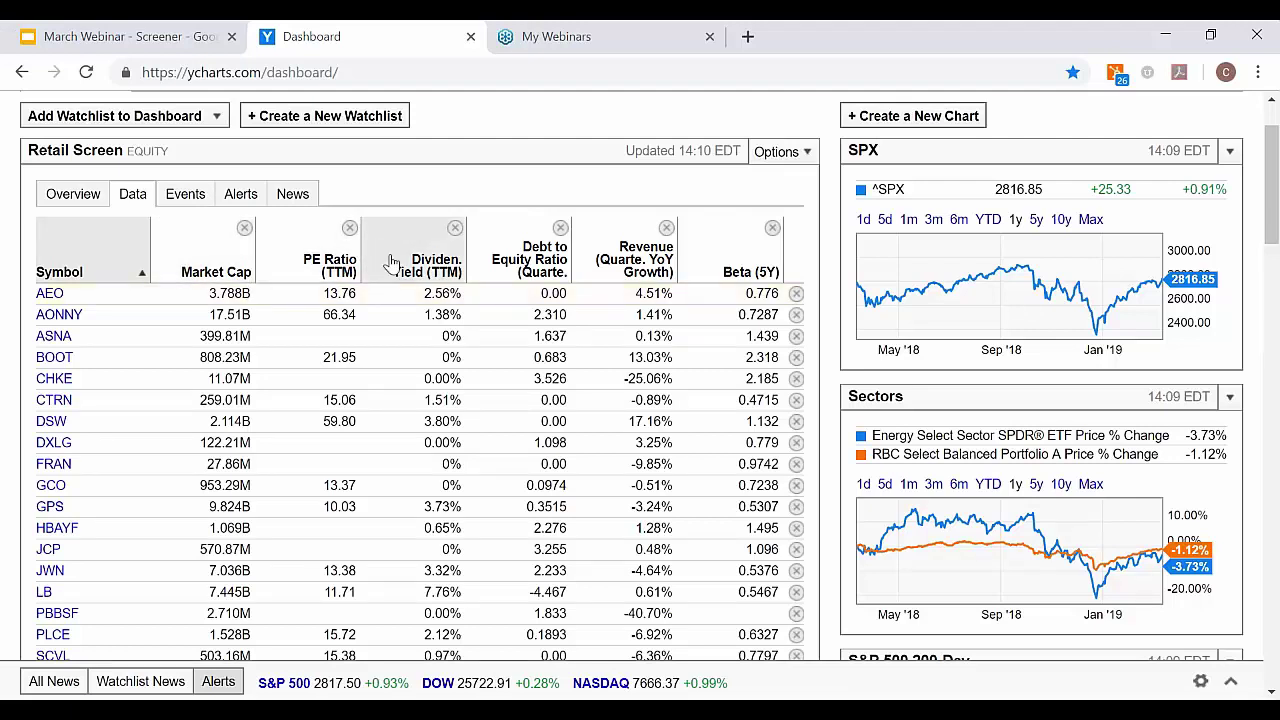
click(229, 270)
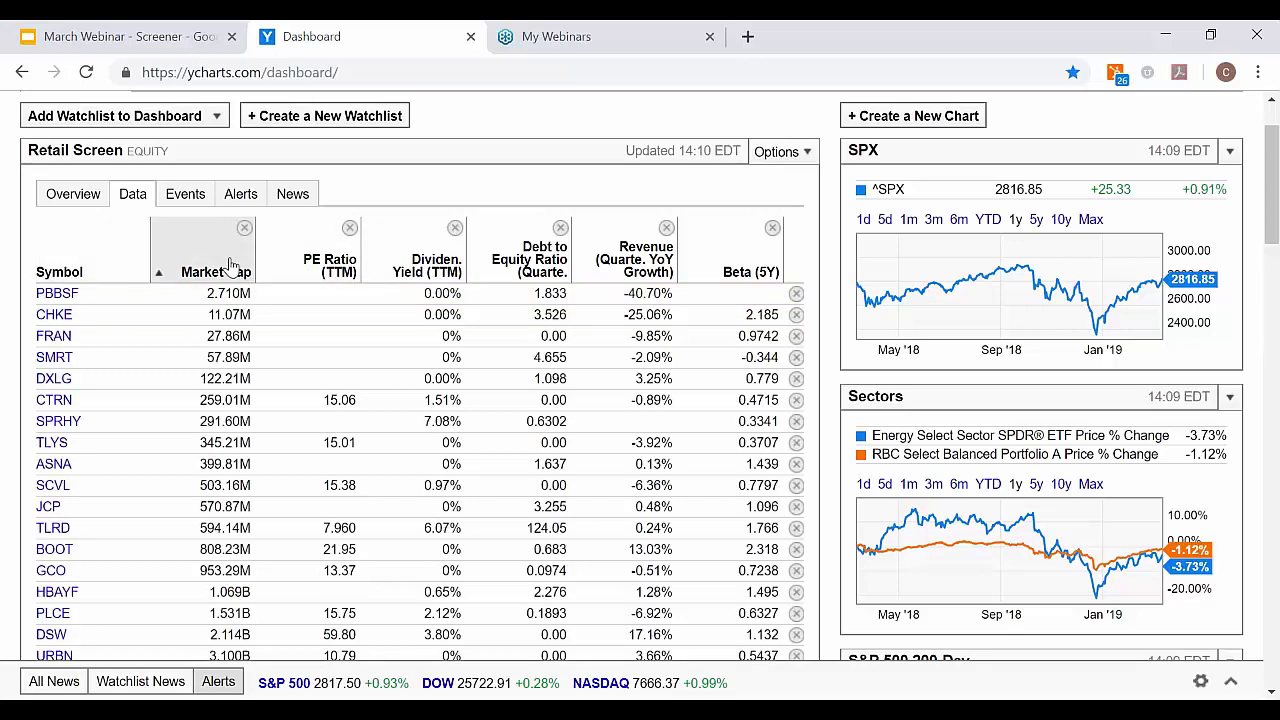
click(229, 265)
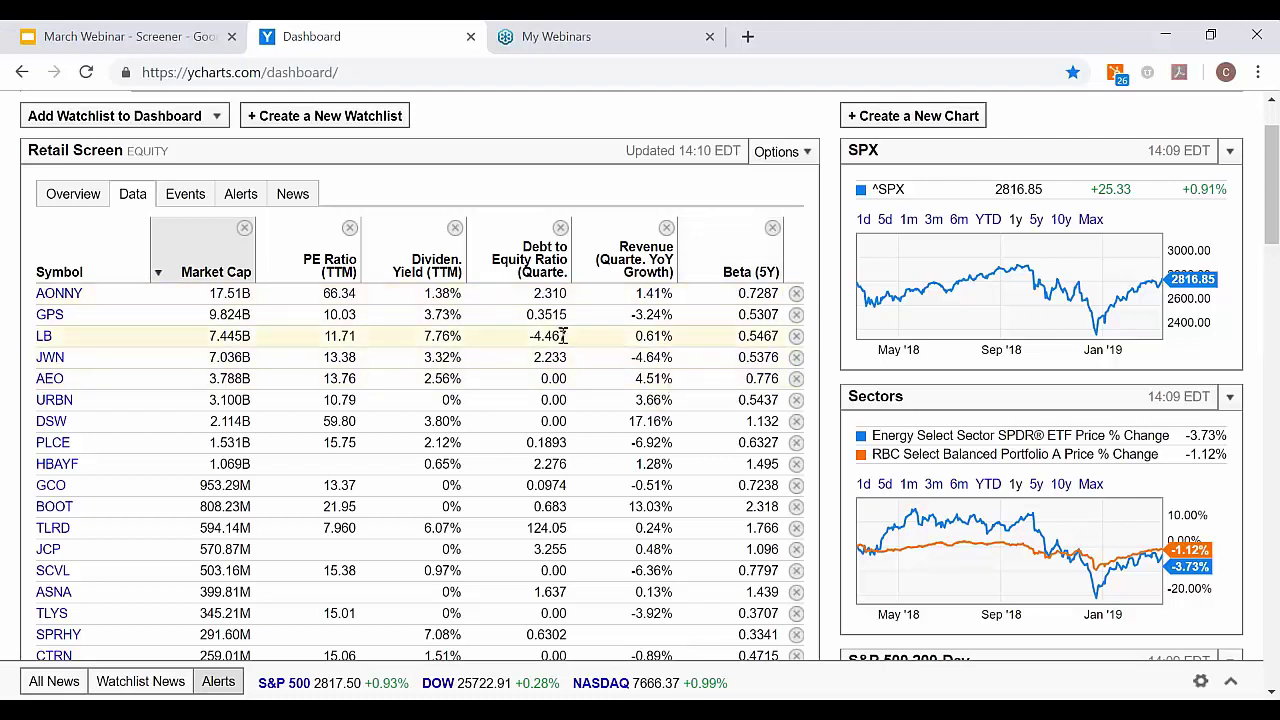
Show the Retail Screen watchlist's events and limit them to Earnings, excluding Dividends, Splits/Spinoffs and Misc
click(187, 197)
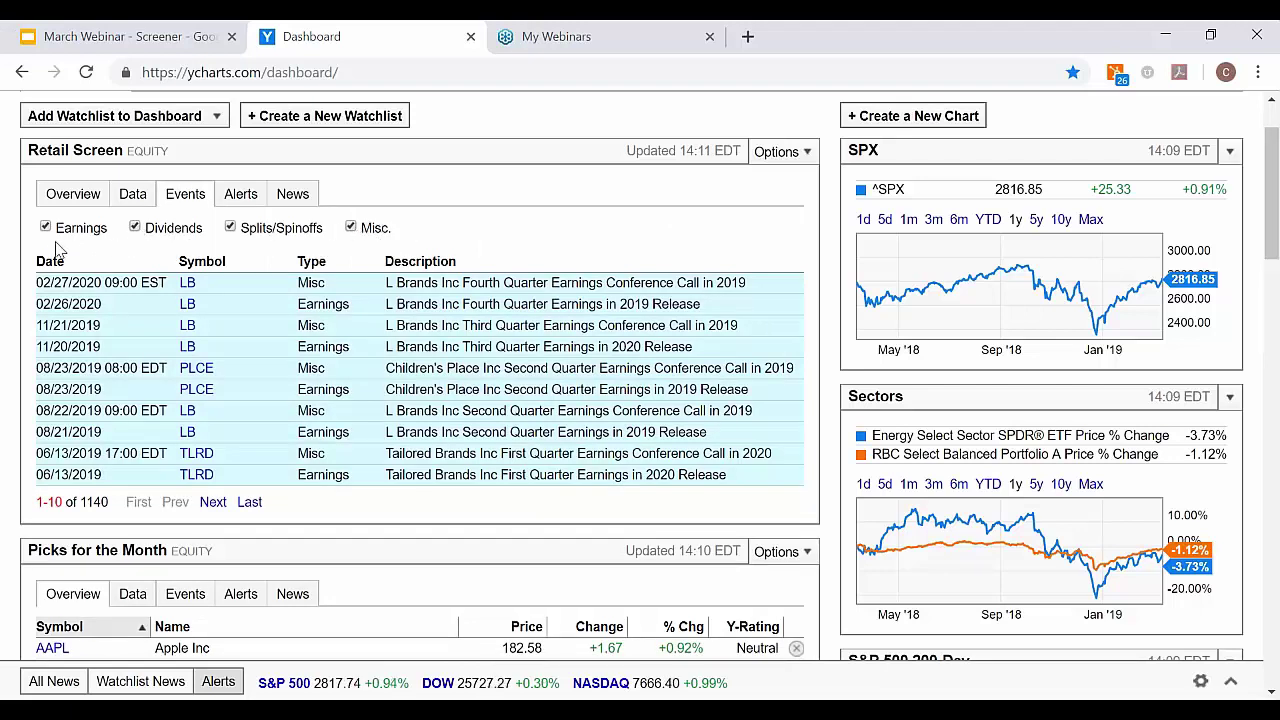
click(137, 228)
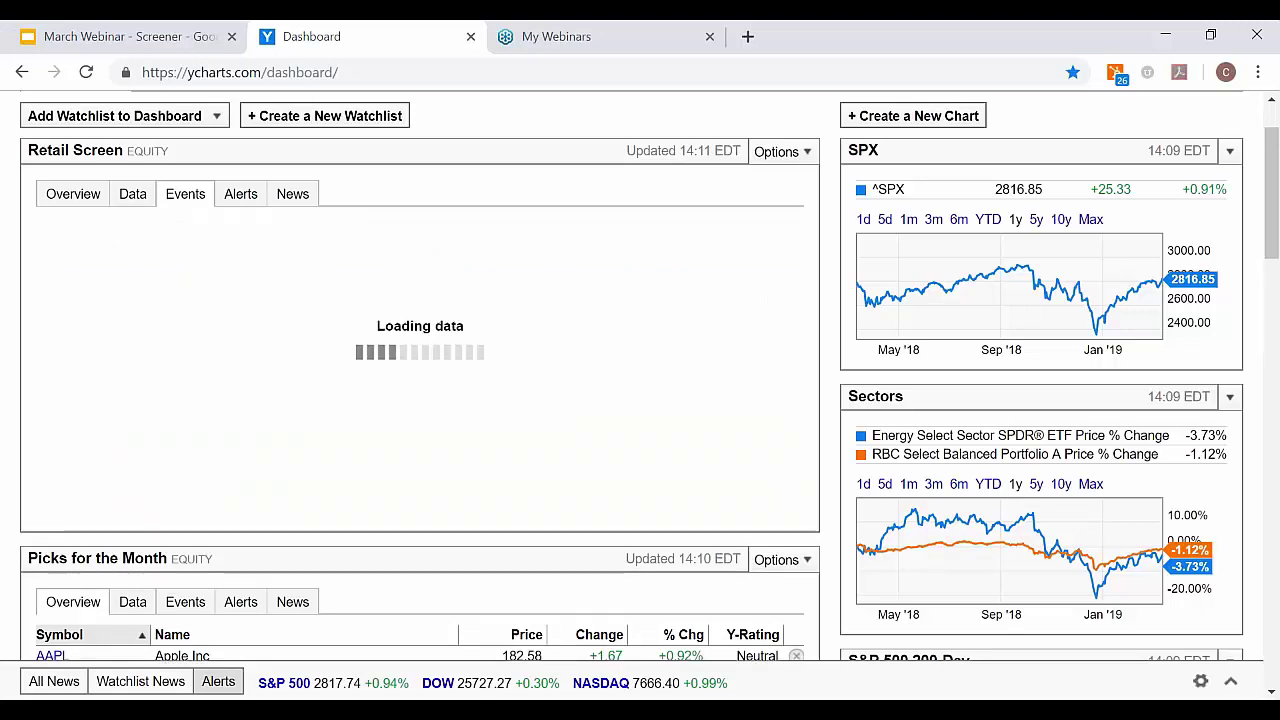
click(230, 228)
click(351, 229)
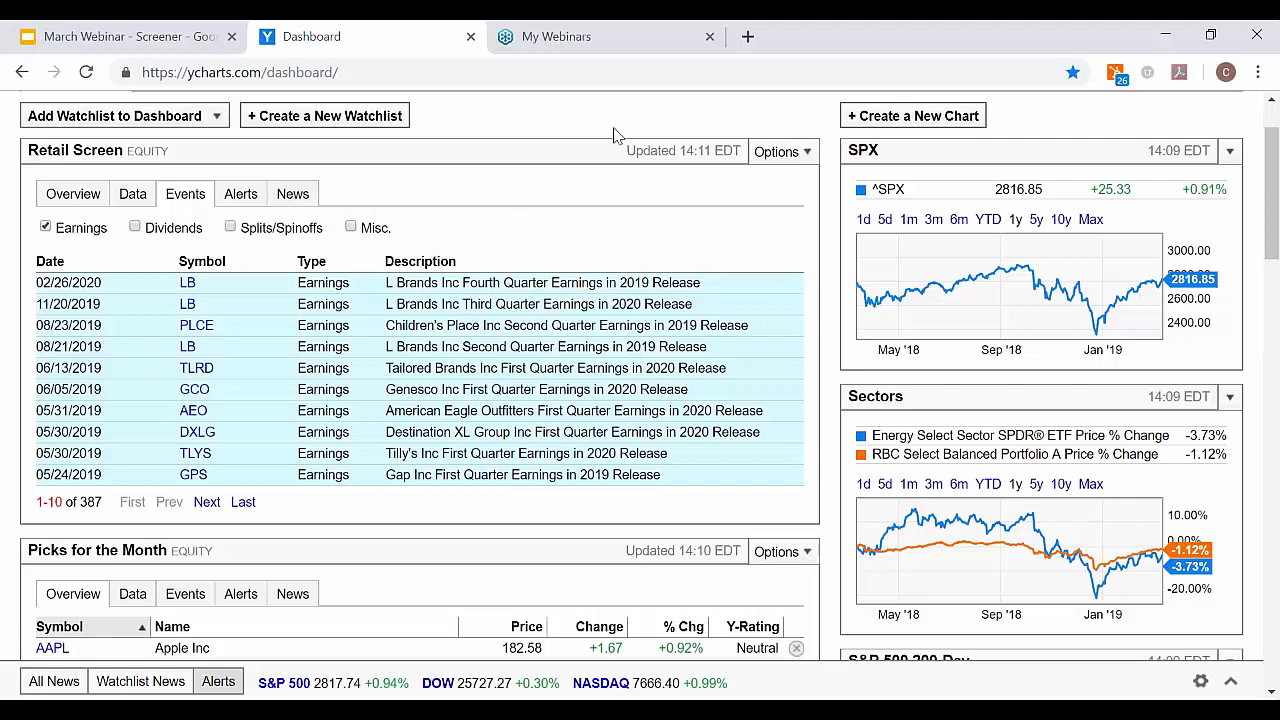
Check the Retail Screen watchlist's options and examine its alert conditions in the Alerts Manager
click(788, 158)
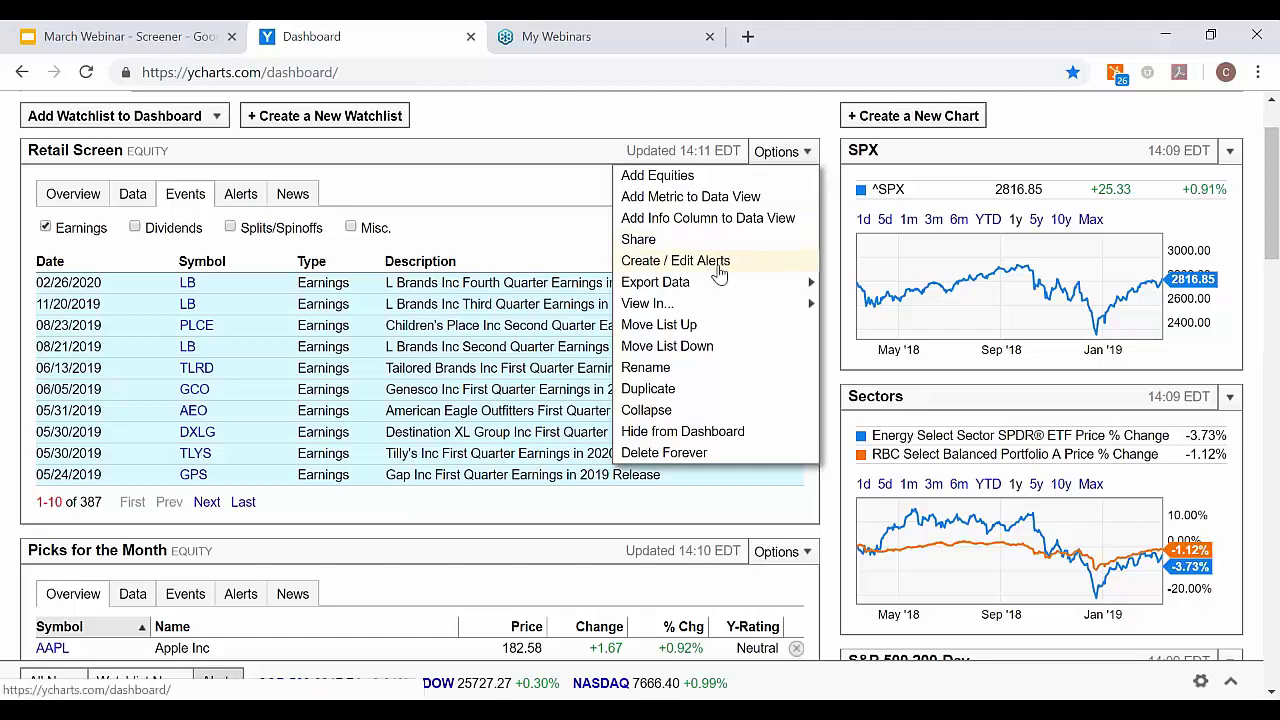
click(647, 113)
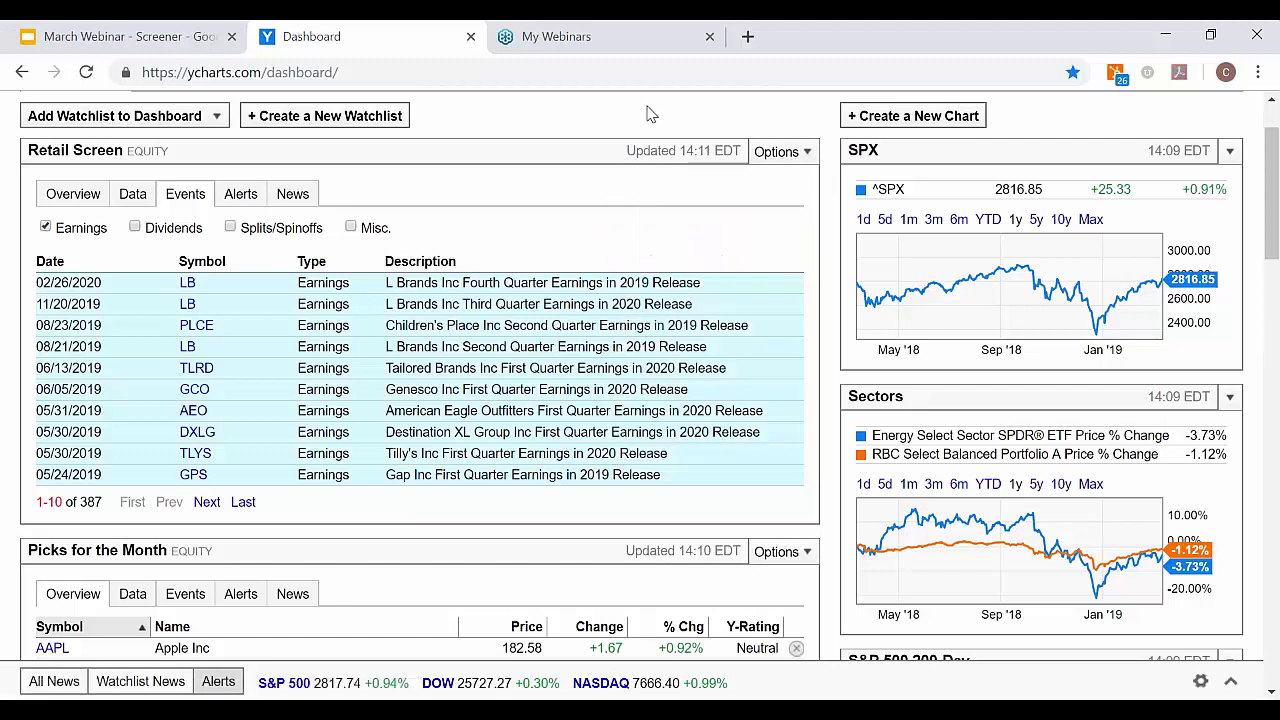
click(1202, 683)
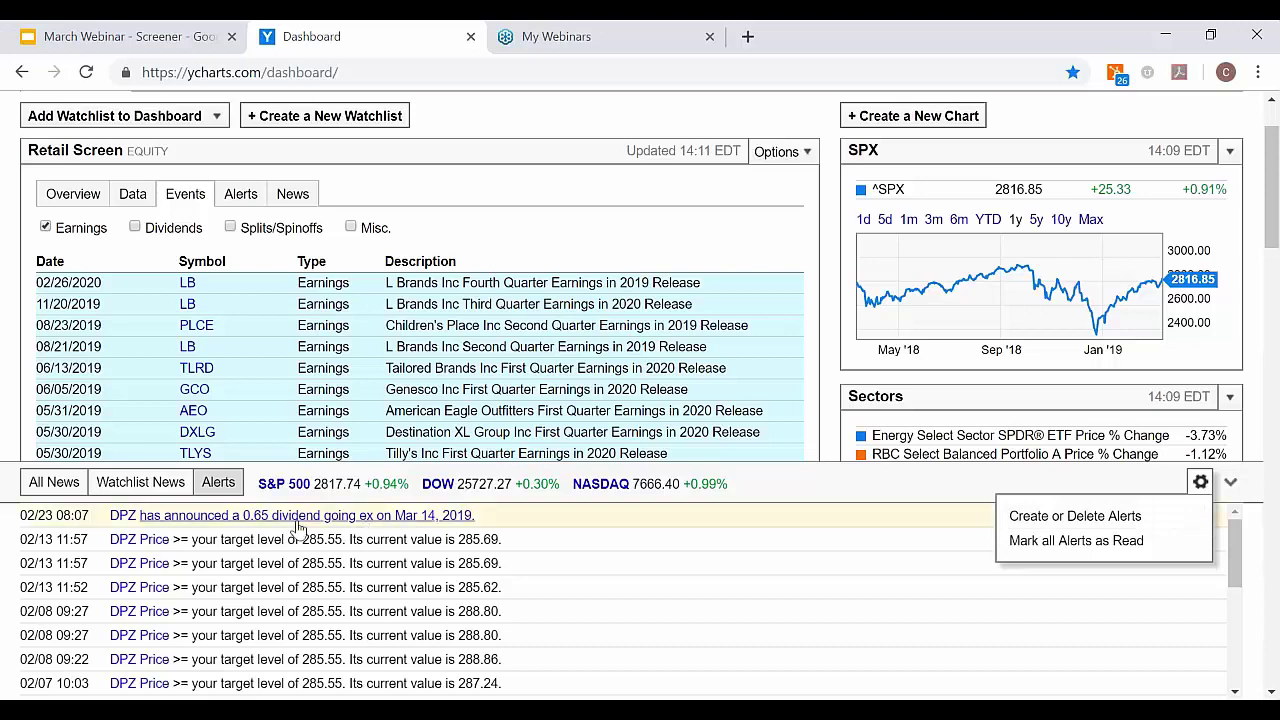
click(1090, 520)
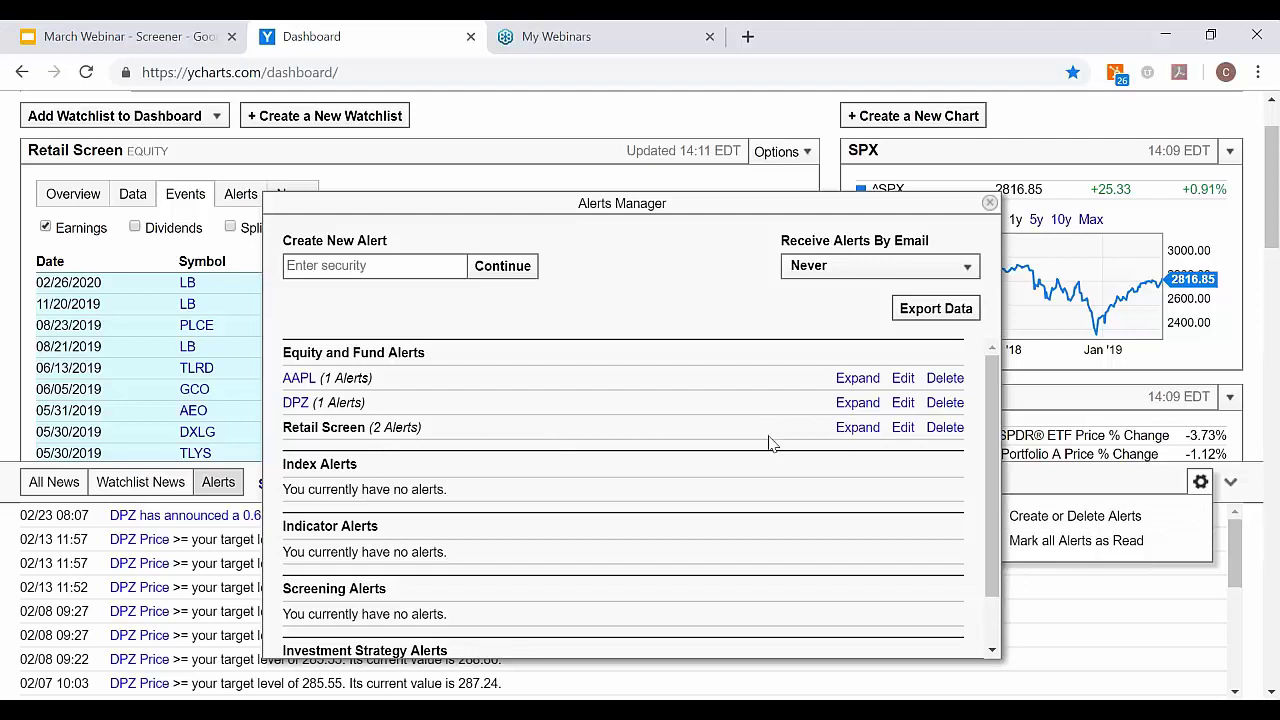
click(852, 428)
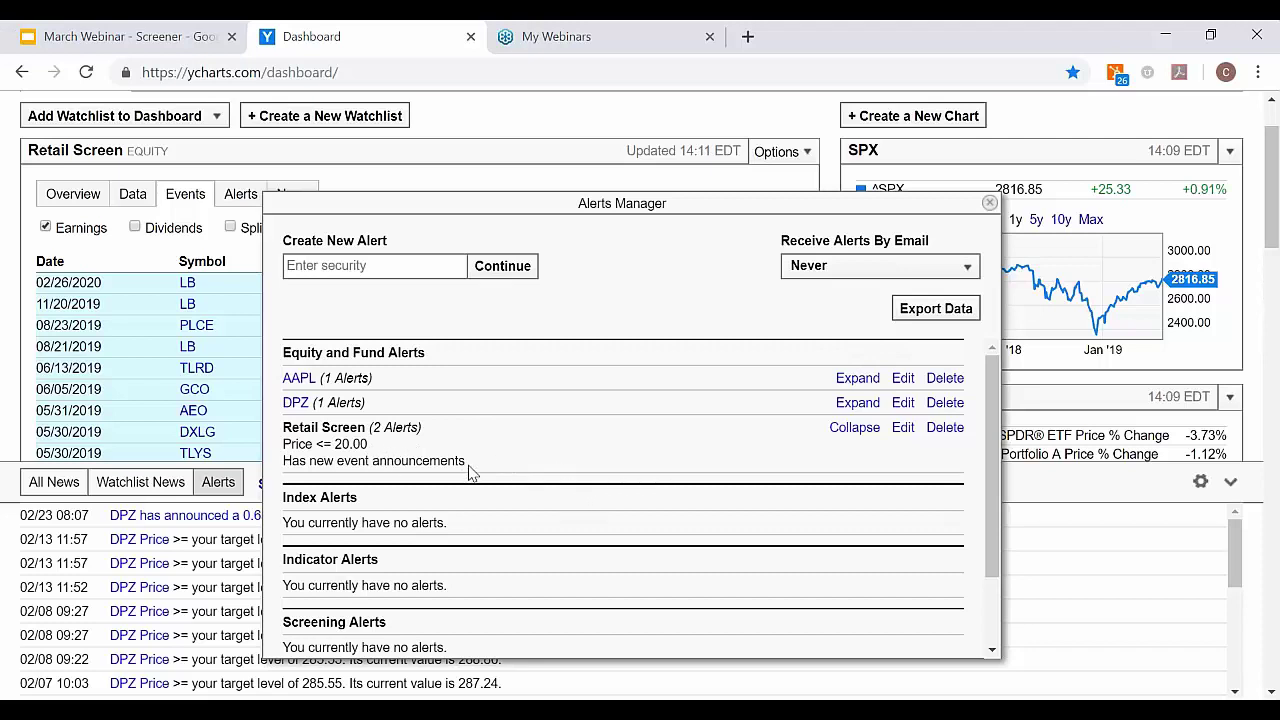
click(990, 204)
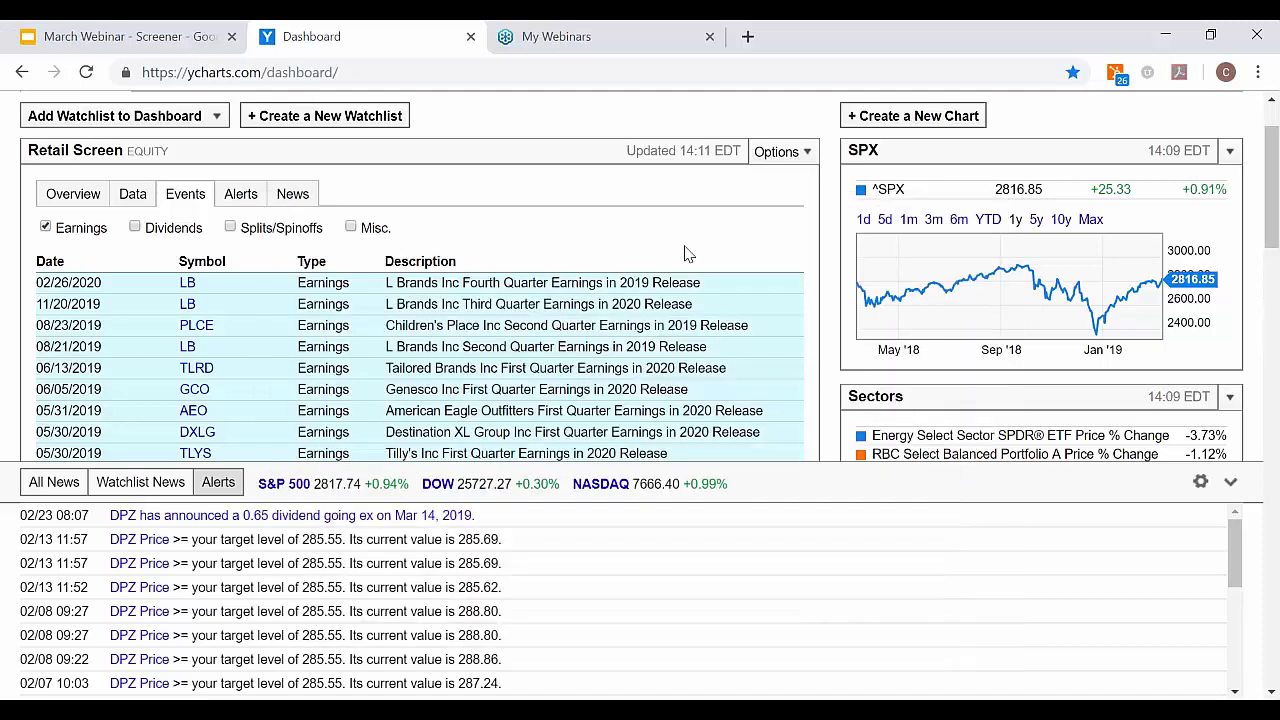
Show the news for the companies in the Retail Screen watchlist
click(295, 197)
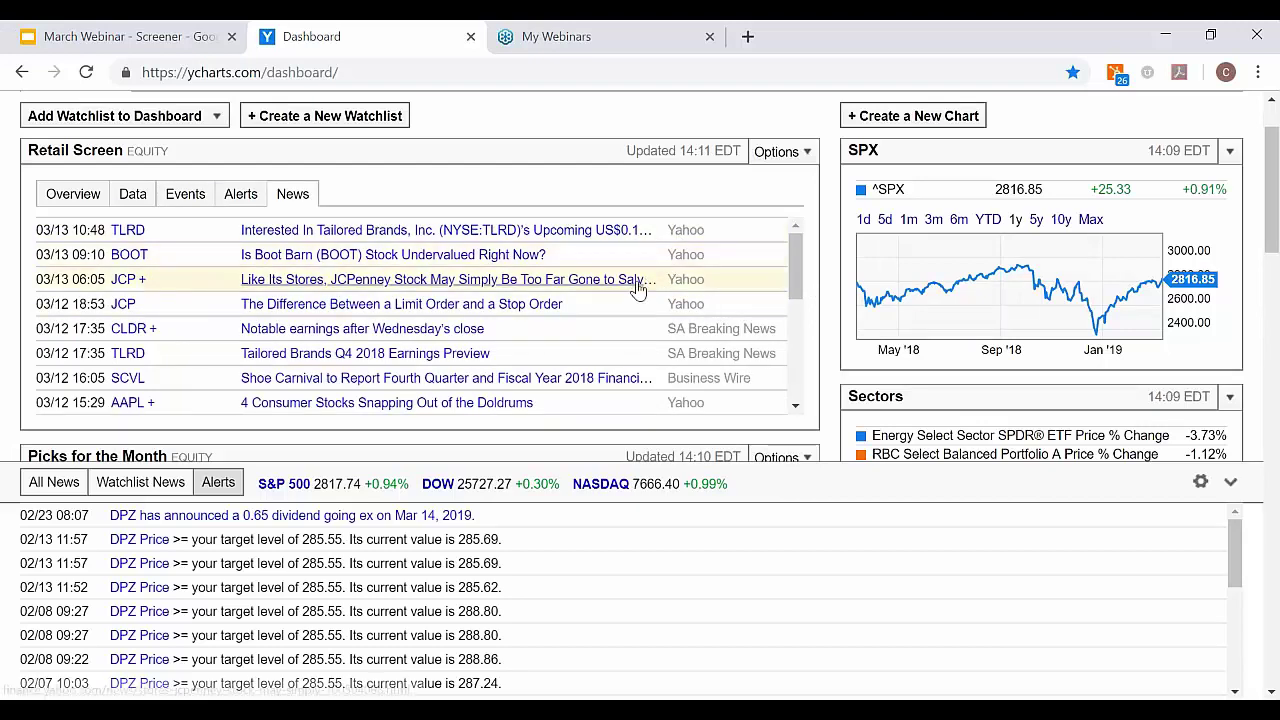
Return the Retail Screen watchlist to its overview and collapse the expanded news and alerts feed
scroll(634, 278, up, 1)
click(73, 284)
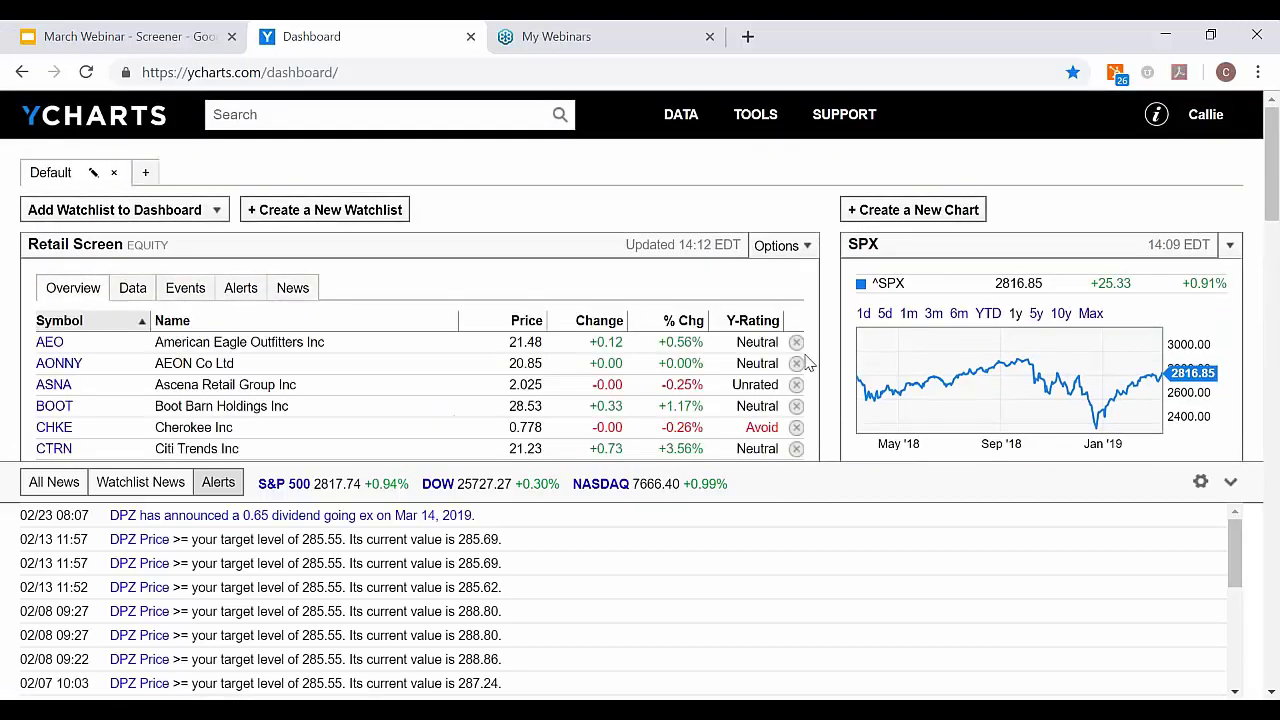
click(1230, 481)
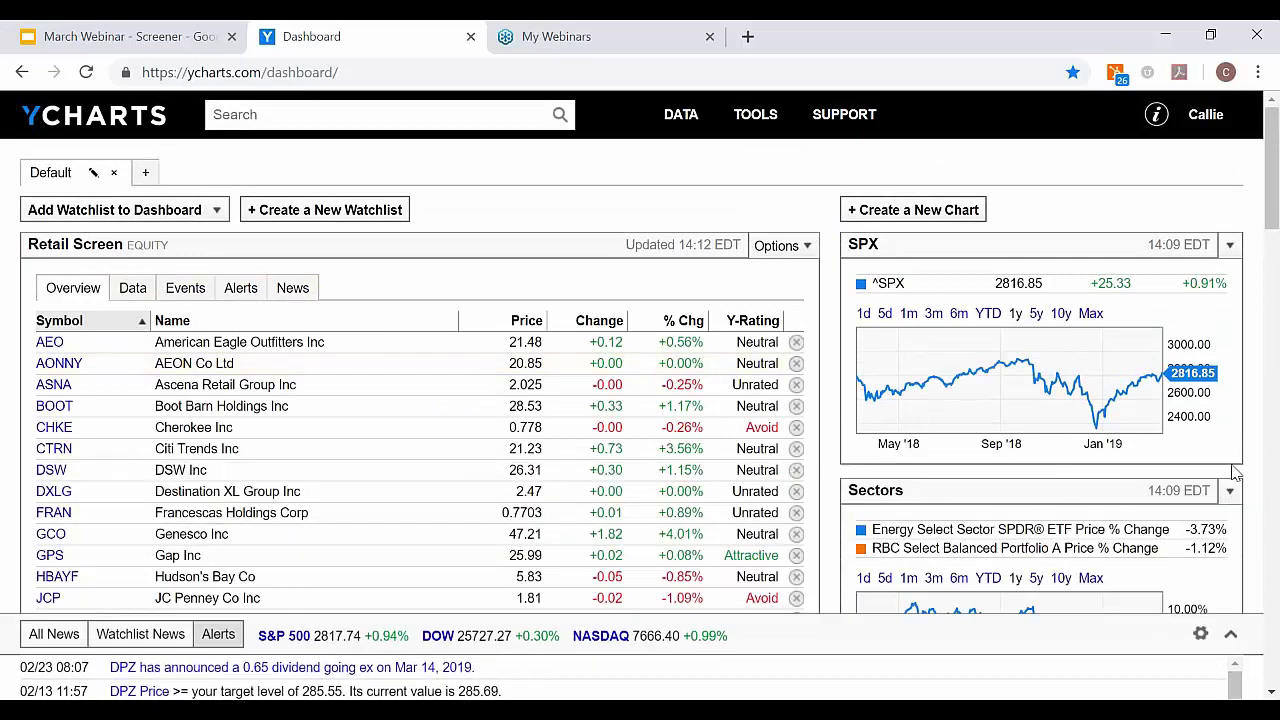
View the Retail Screen watchlist in a Fundamental Chart and browse through its securities to ASNA
click(802, 252)
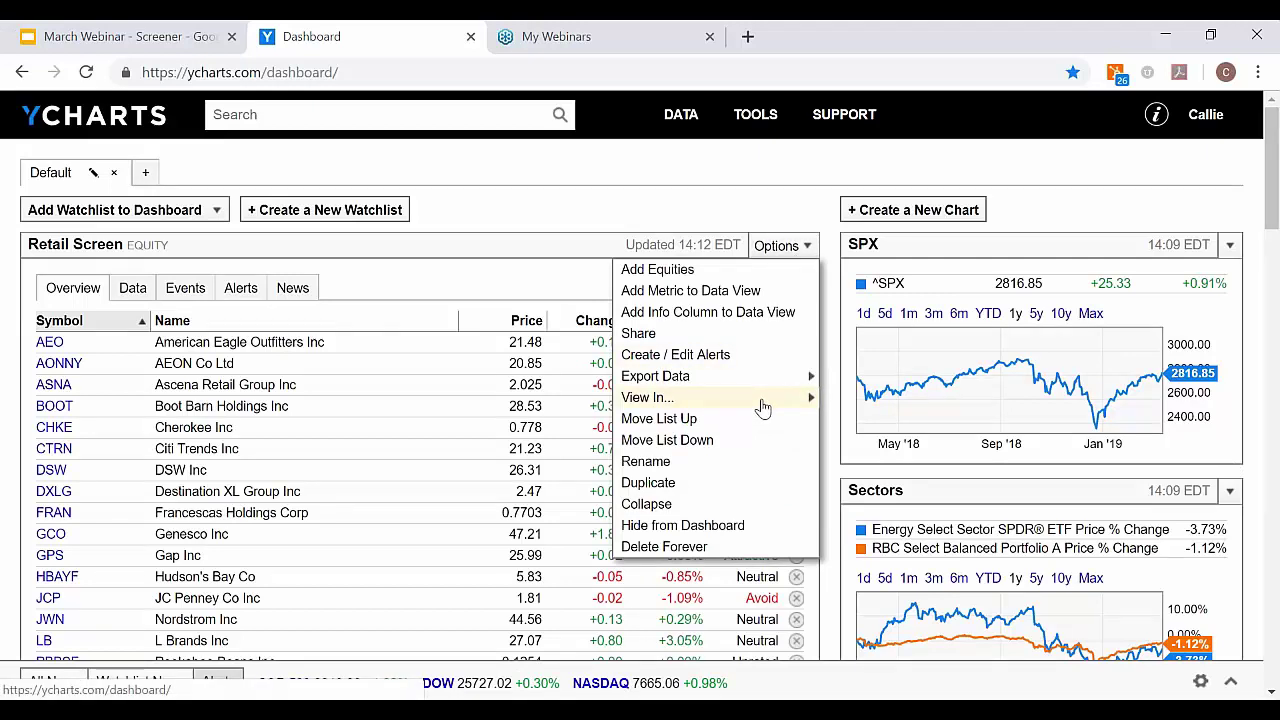
mouse_move(763, 407)
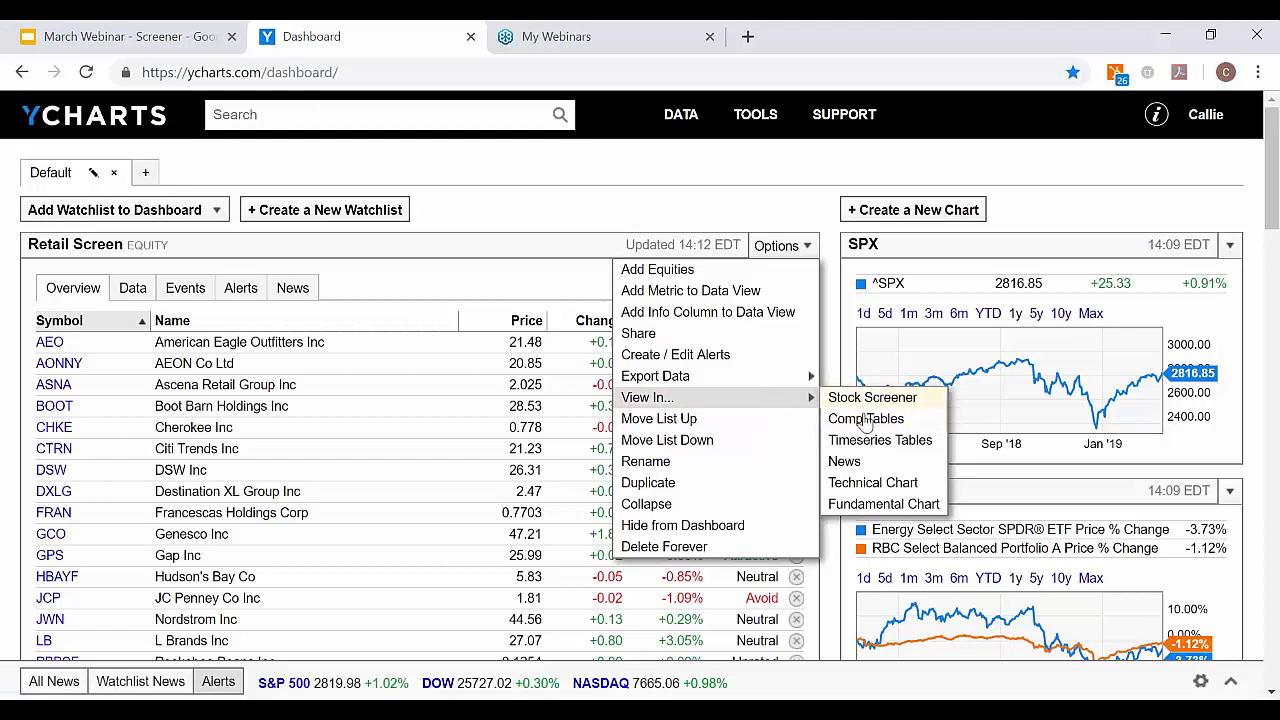
click(849, 505)
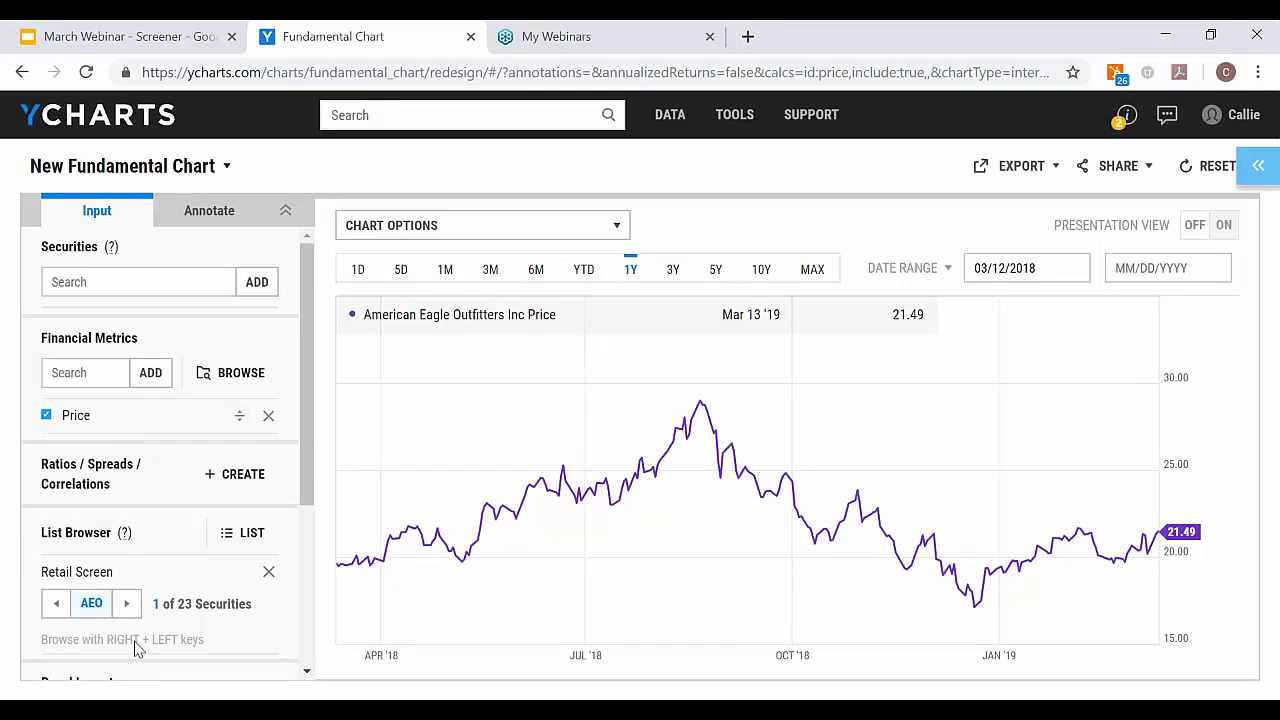
scroll(135, 647, down, 1)
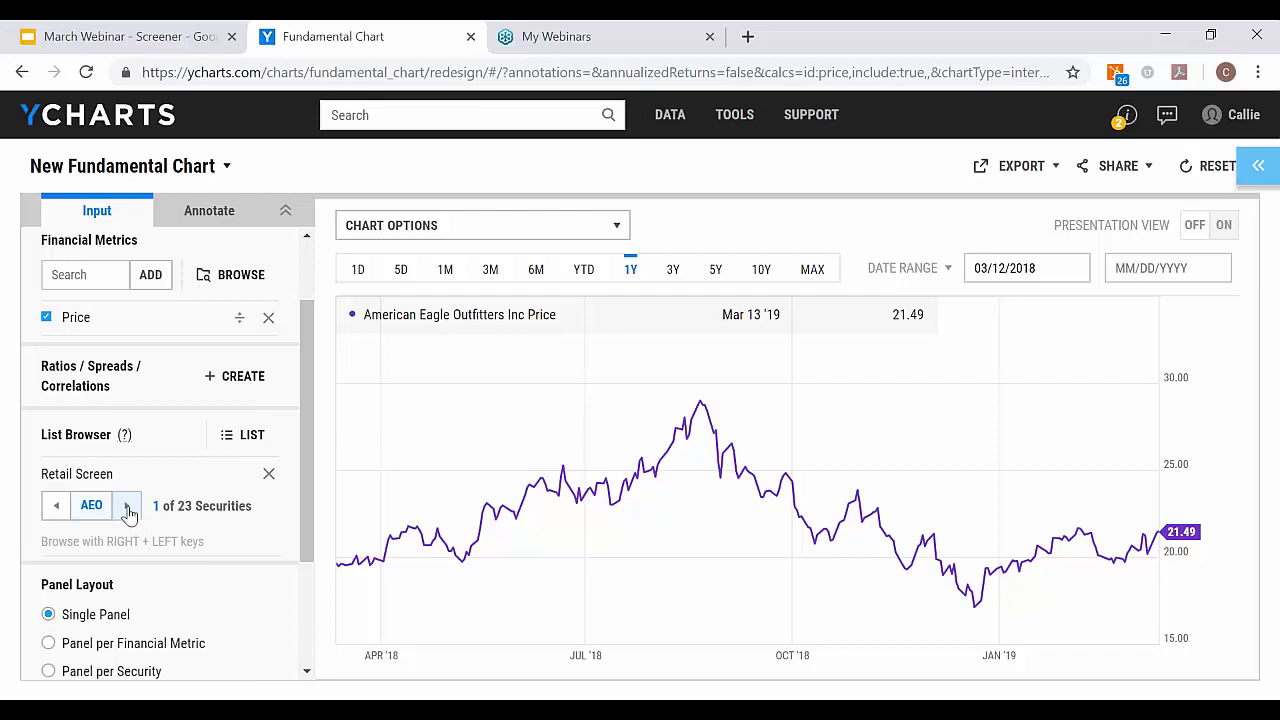
click(127, 506)
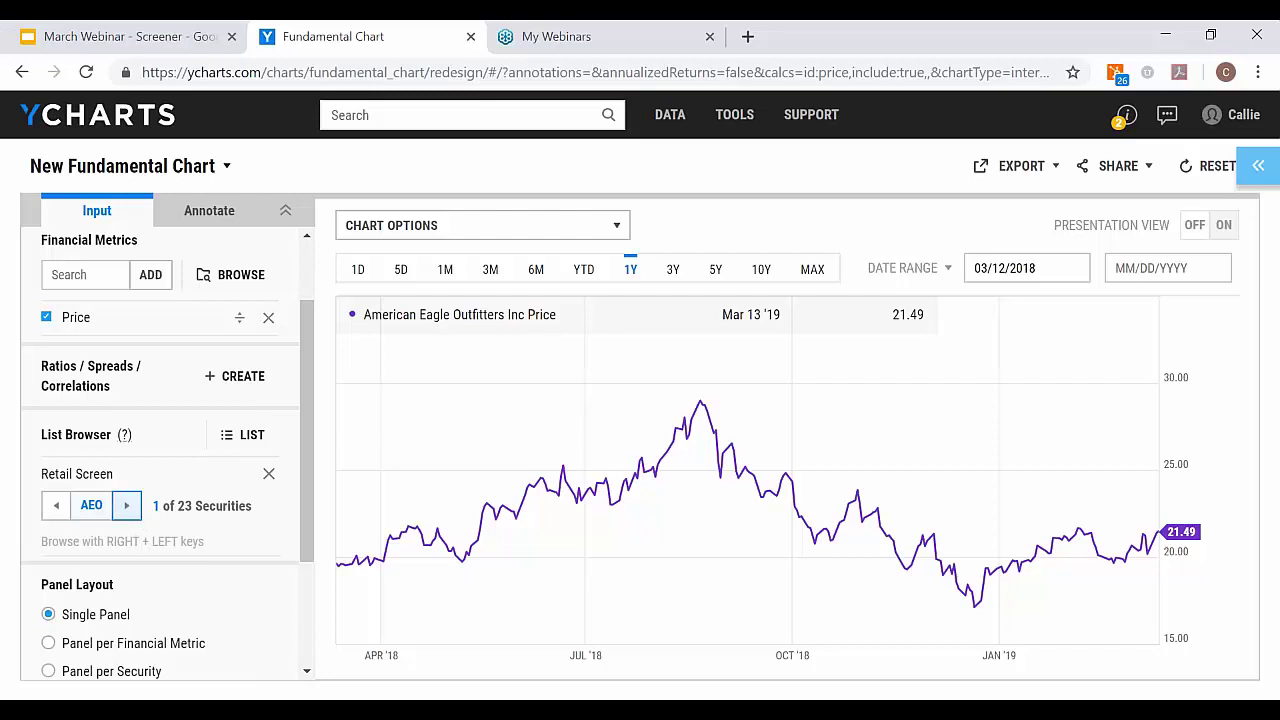
click(142, 508)
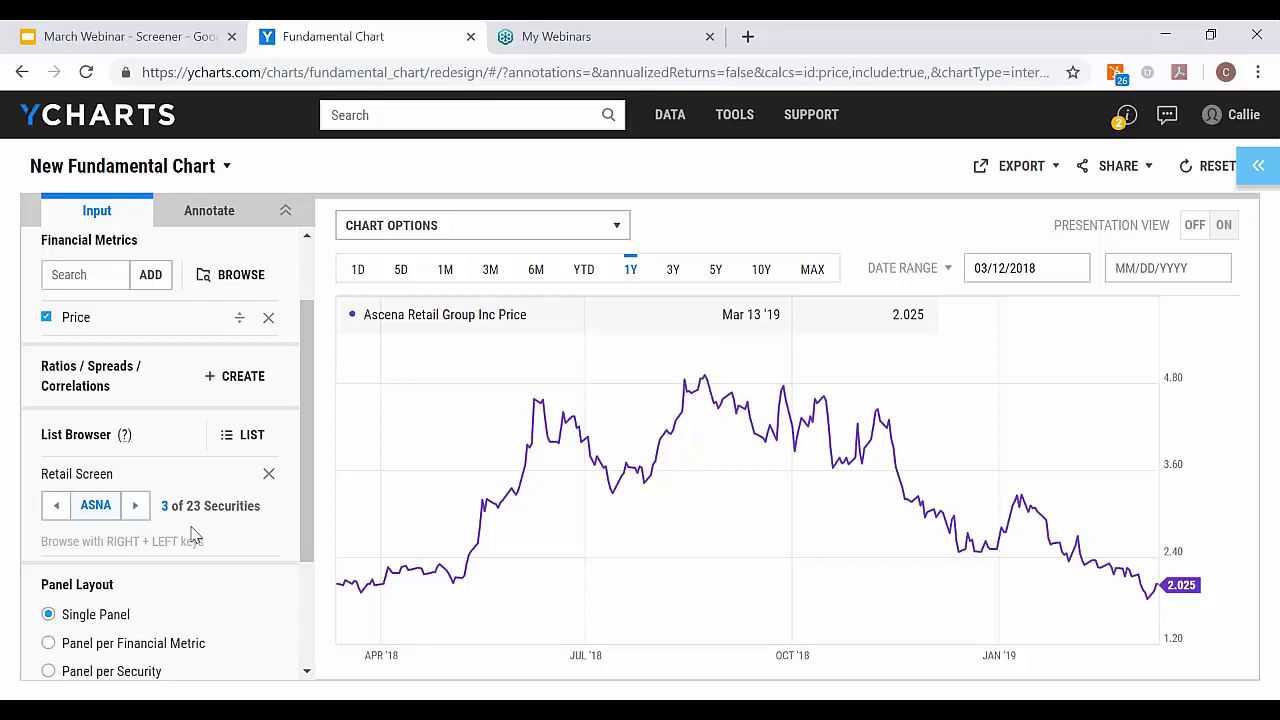
Add the economic indicators US Change in Retail Sales (I:USRSG), US Retail Sales (I:USRS) and US Department Store Sales (I:USDSS) to the chart
scroll(224, 522, up, 1)
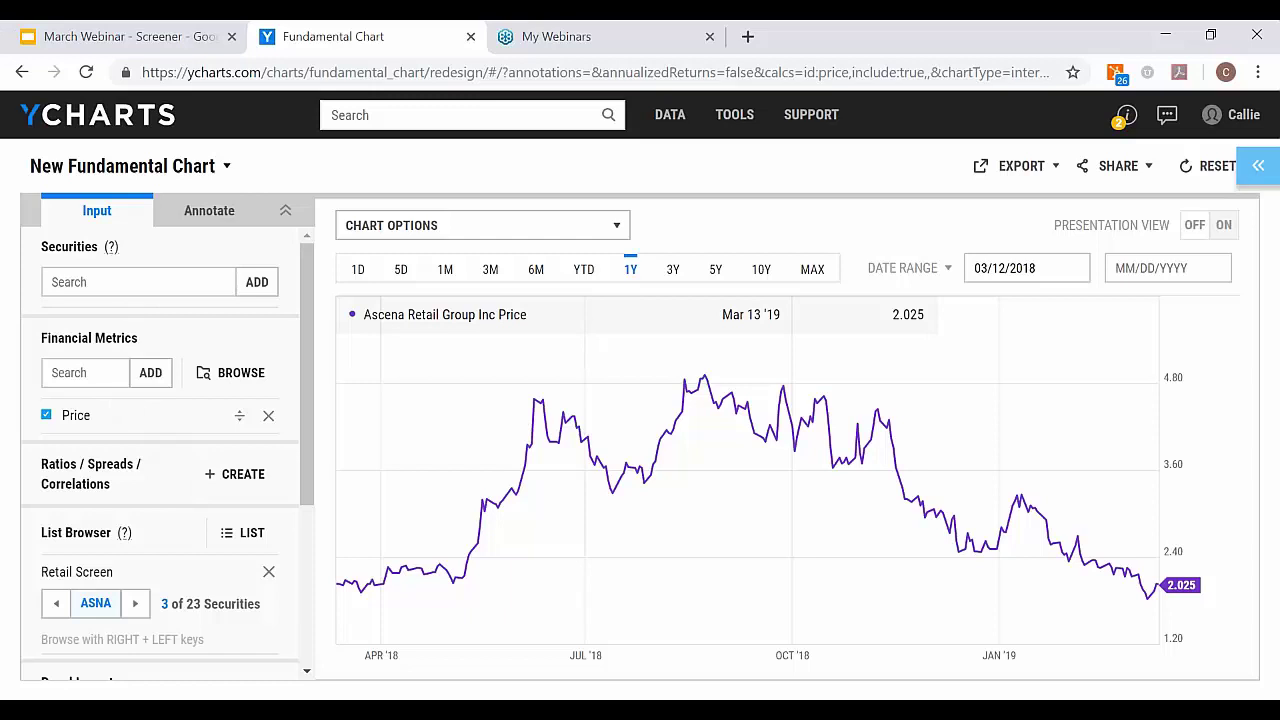
click(135, 282)
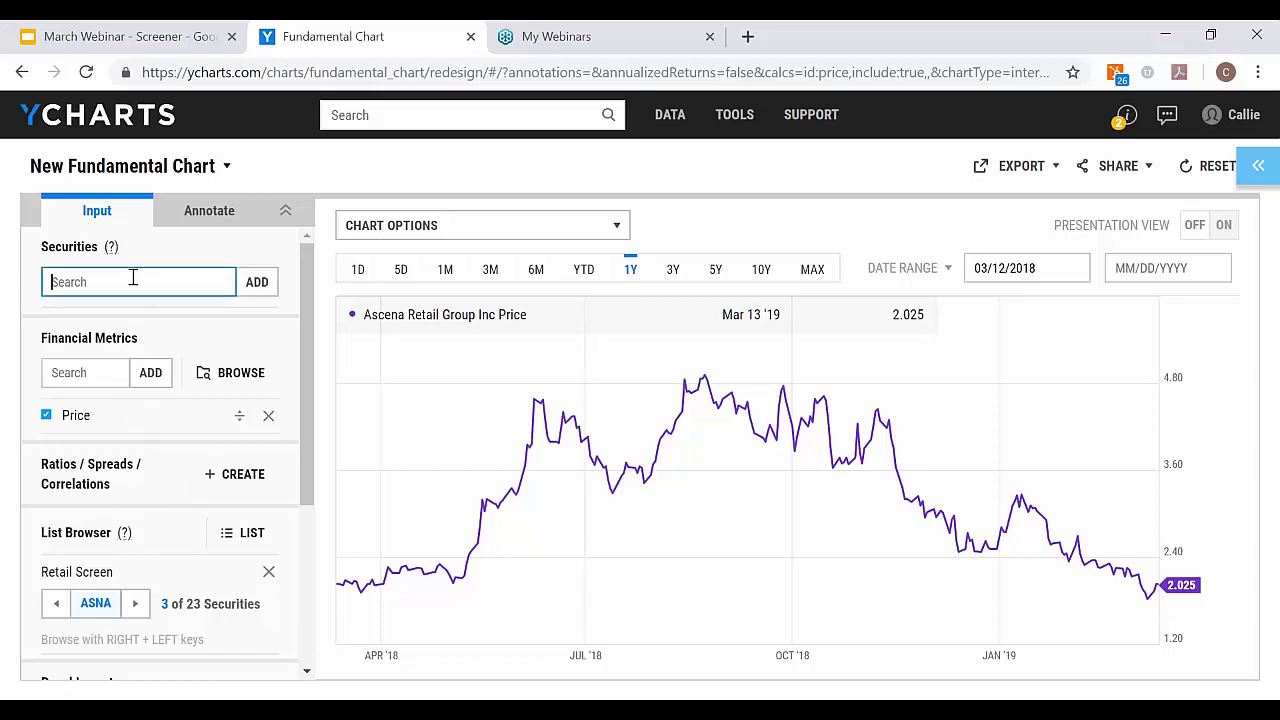
text(us change in retail c sales)
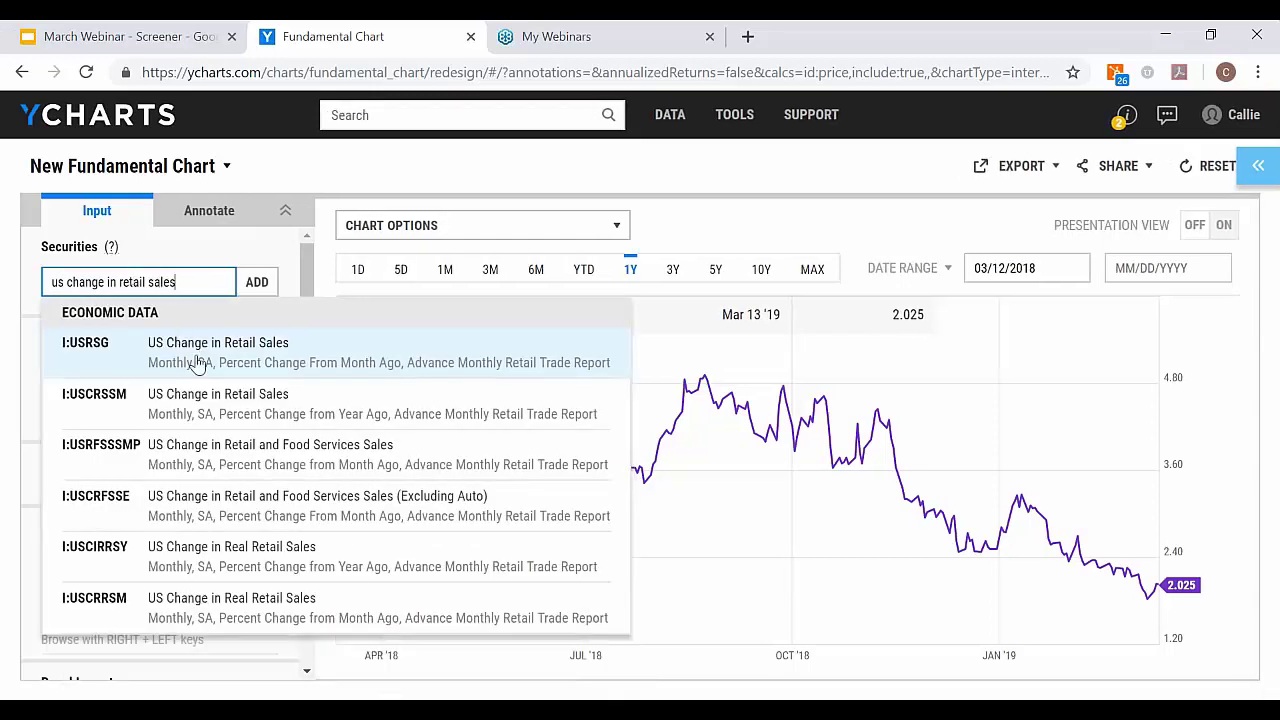
click(197, 362)
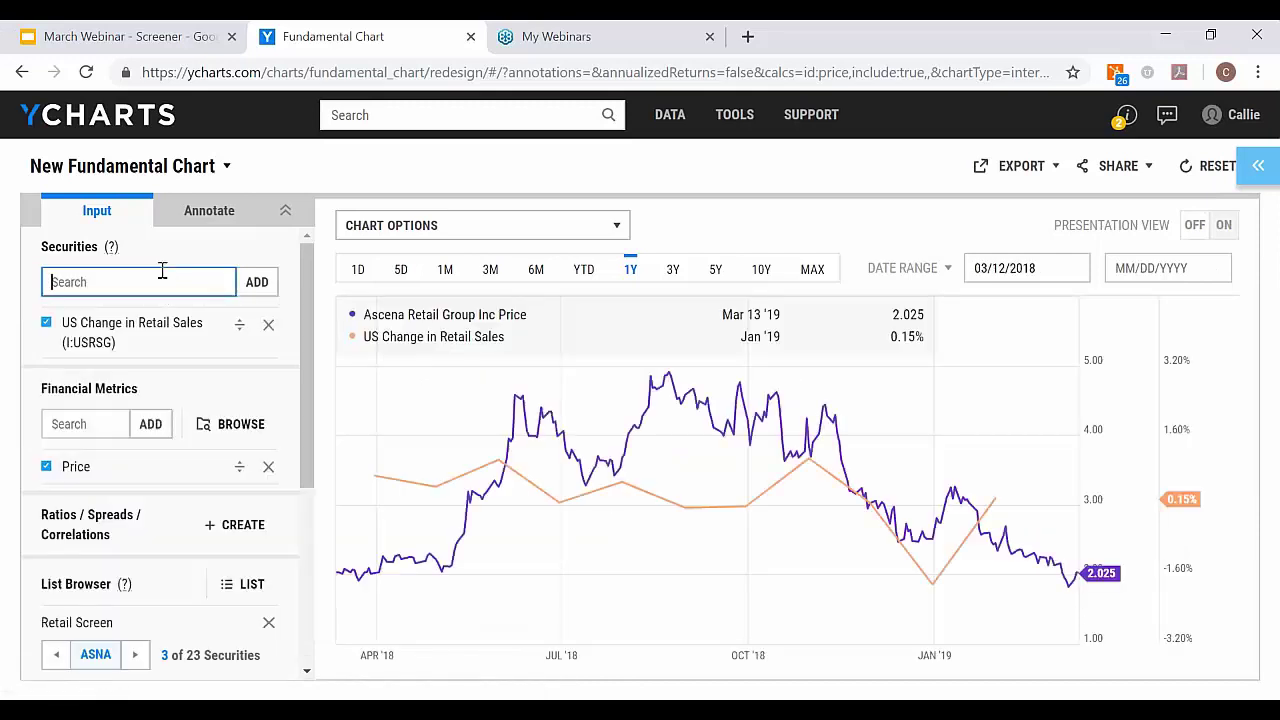
text(us retail sales)
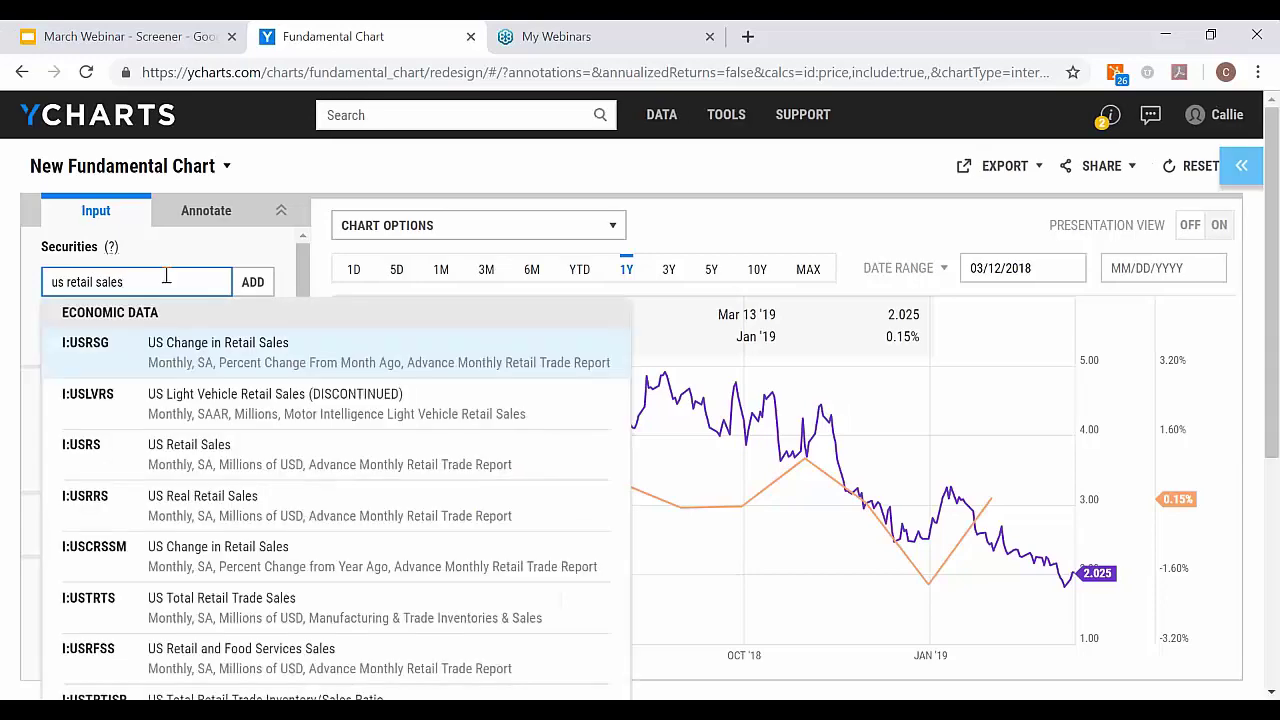
click(172, 452)
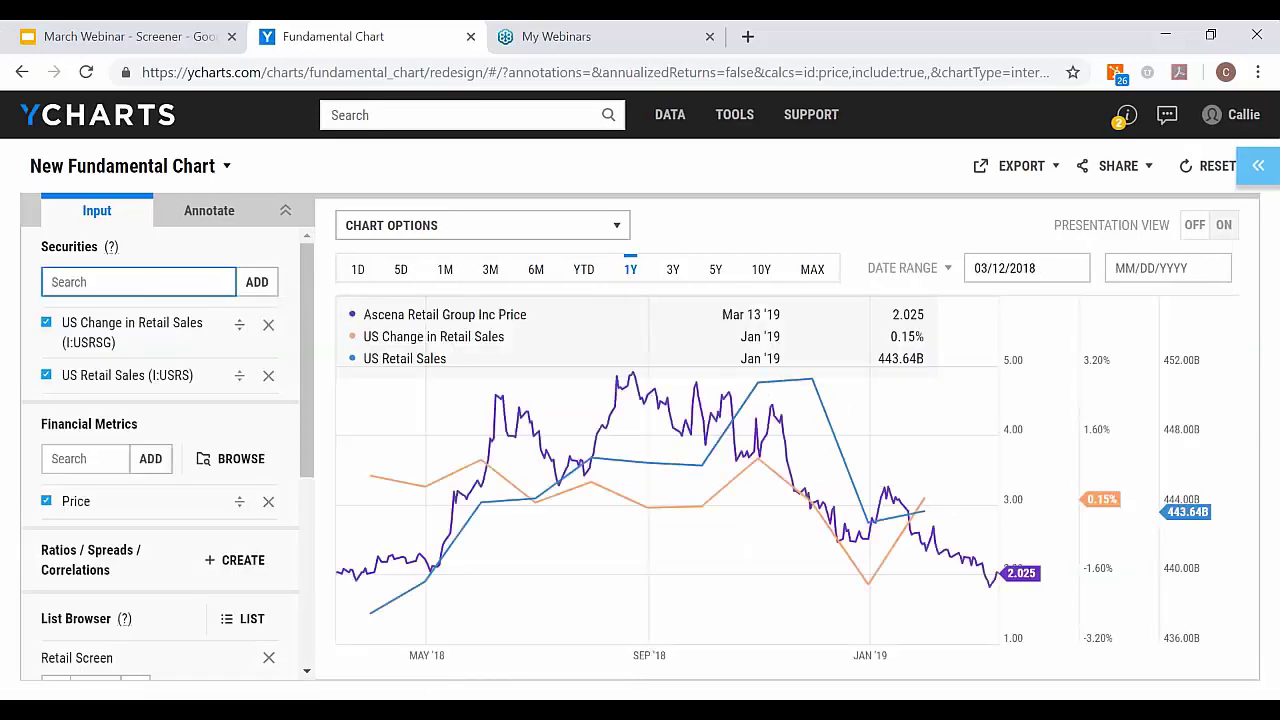
text(us de)
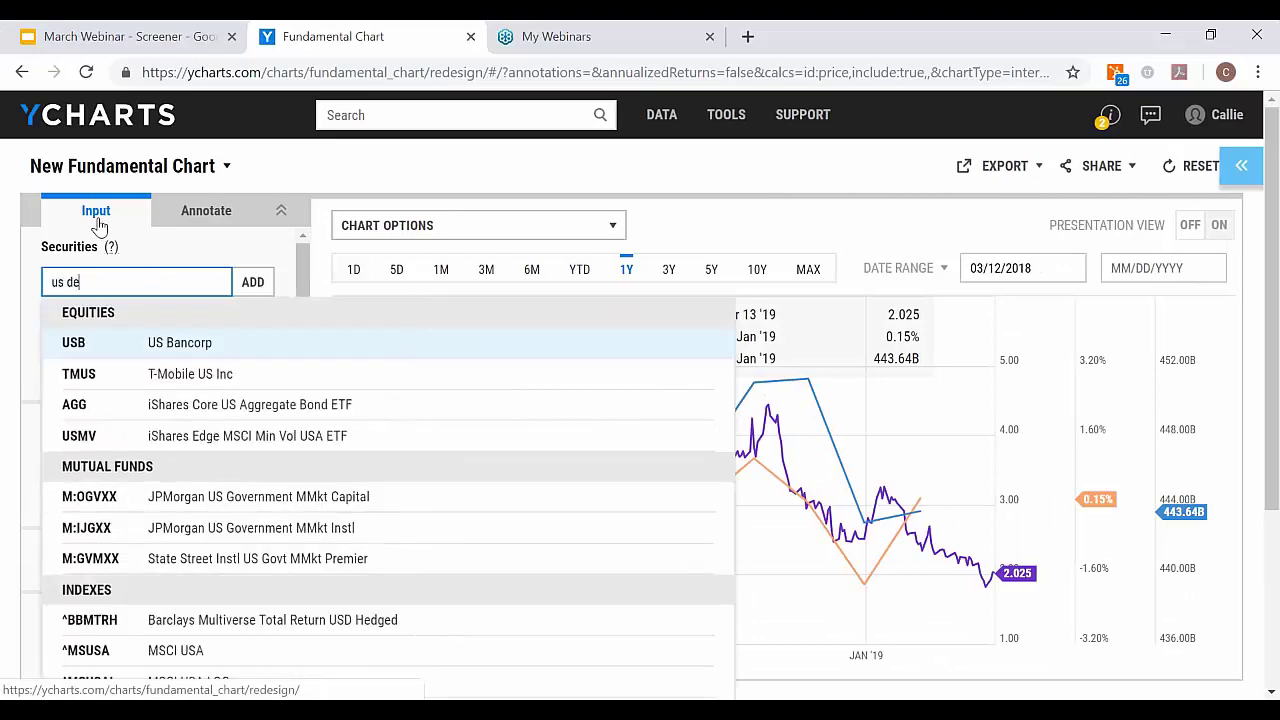
text(partment store)
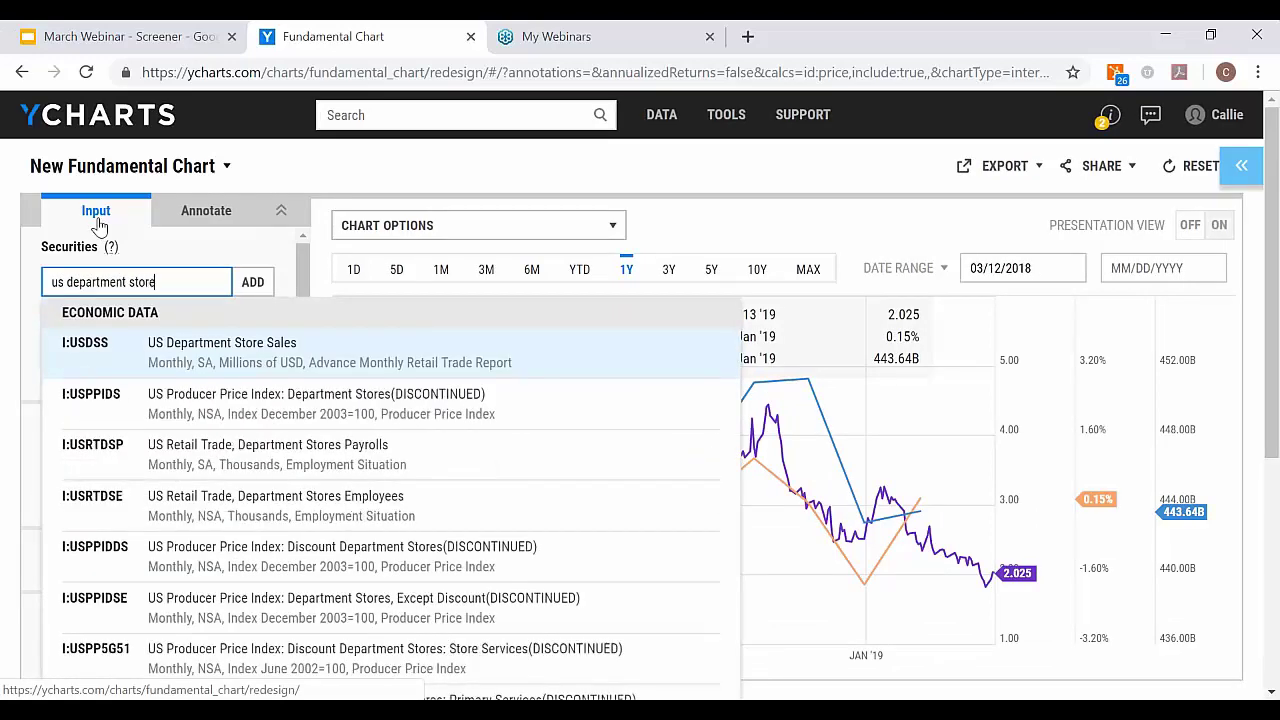
click(209, 352)
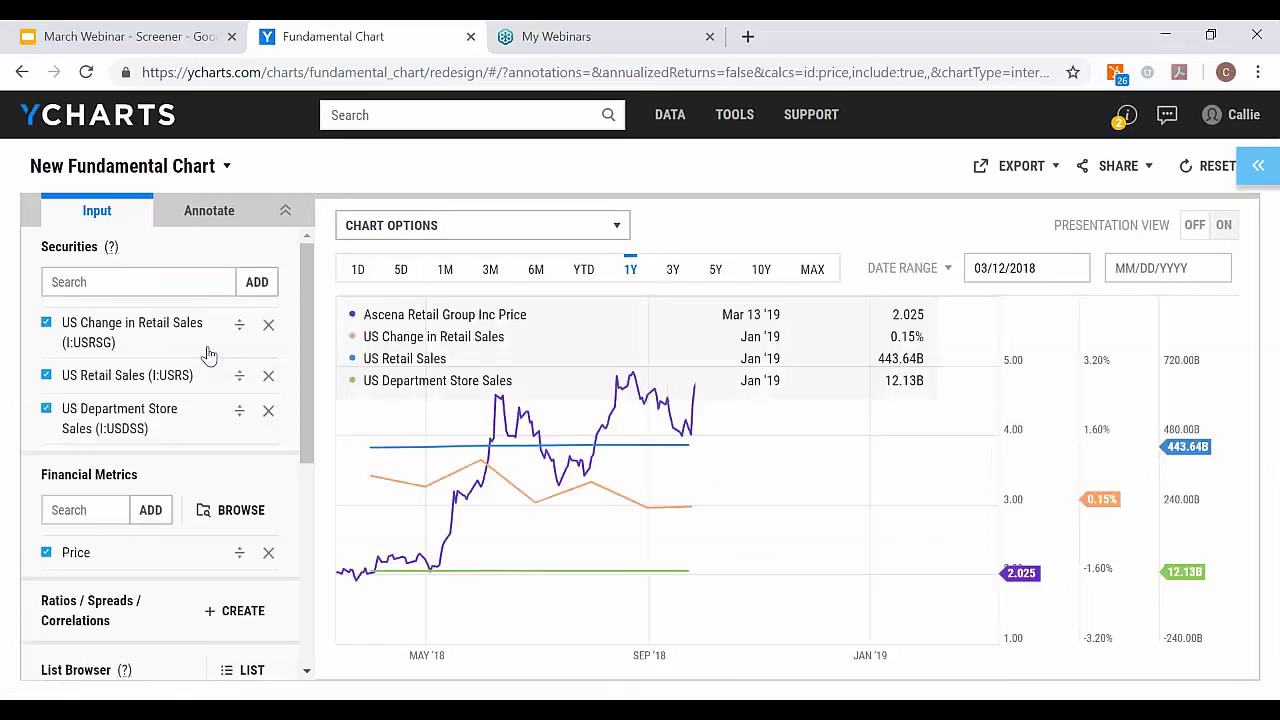
Set the chart's data format to Normalized (% Change) and override the normalization for US Change in Retail Sales
scroll(206, 420, down, 5)
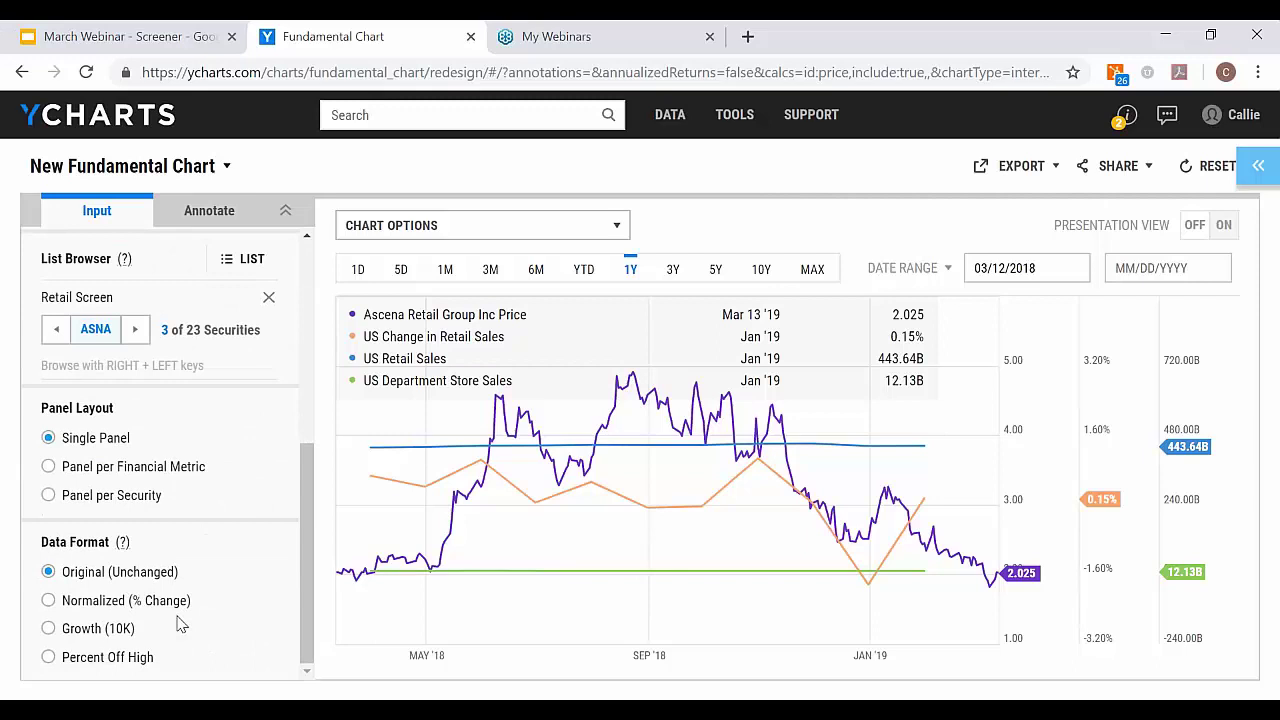
click(48, 601)
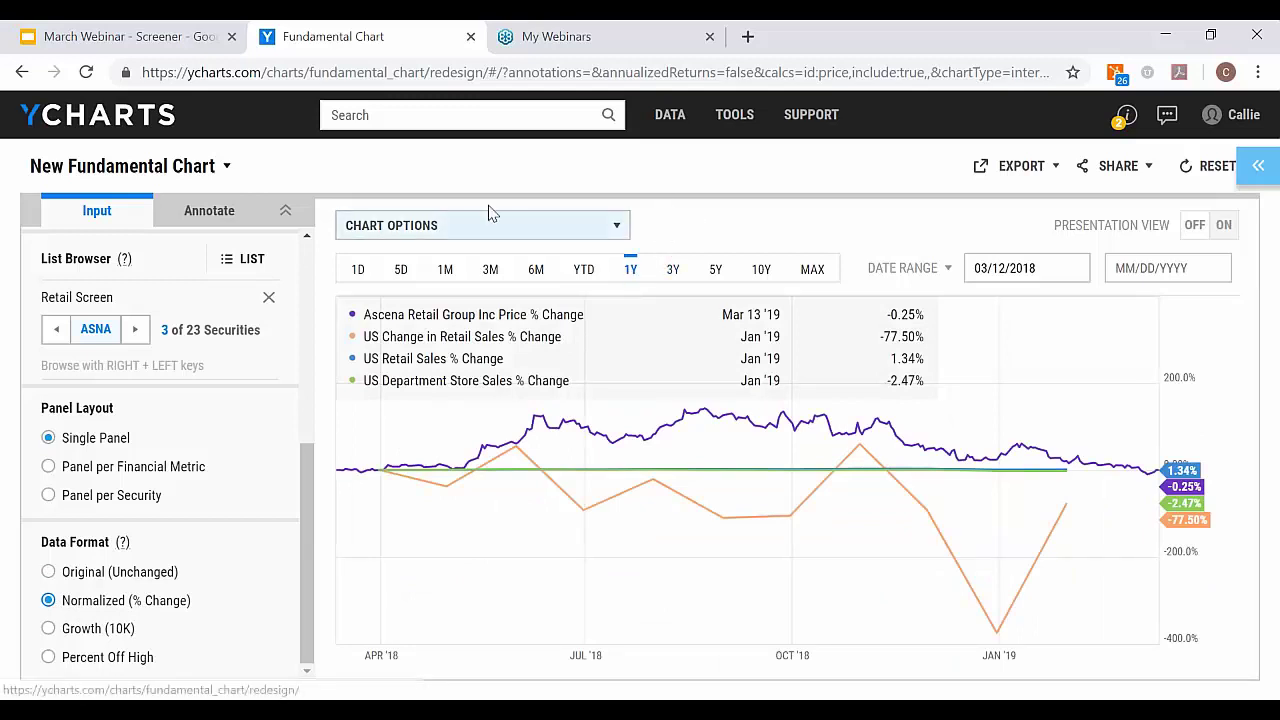
scroll(183, 416, up, 4)
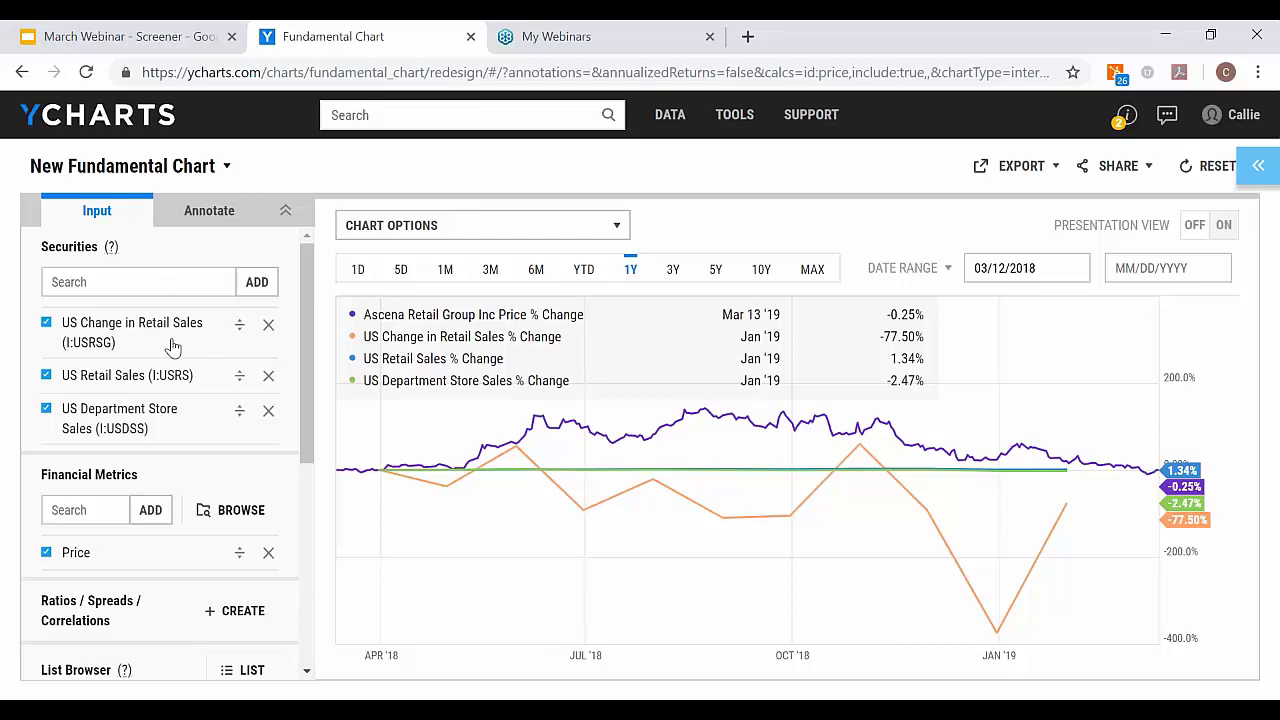
click(212, 214)
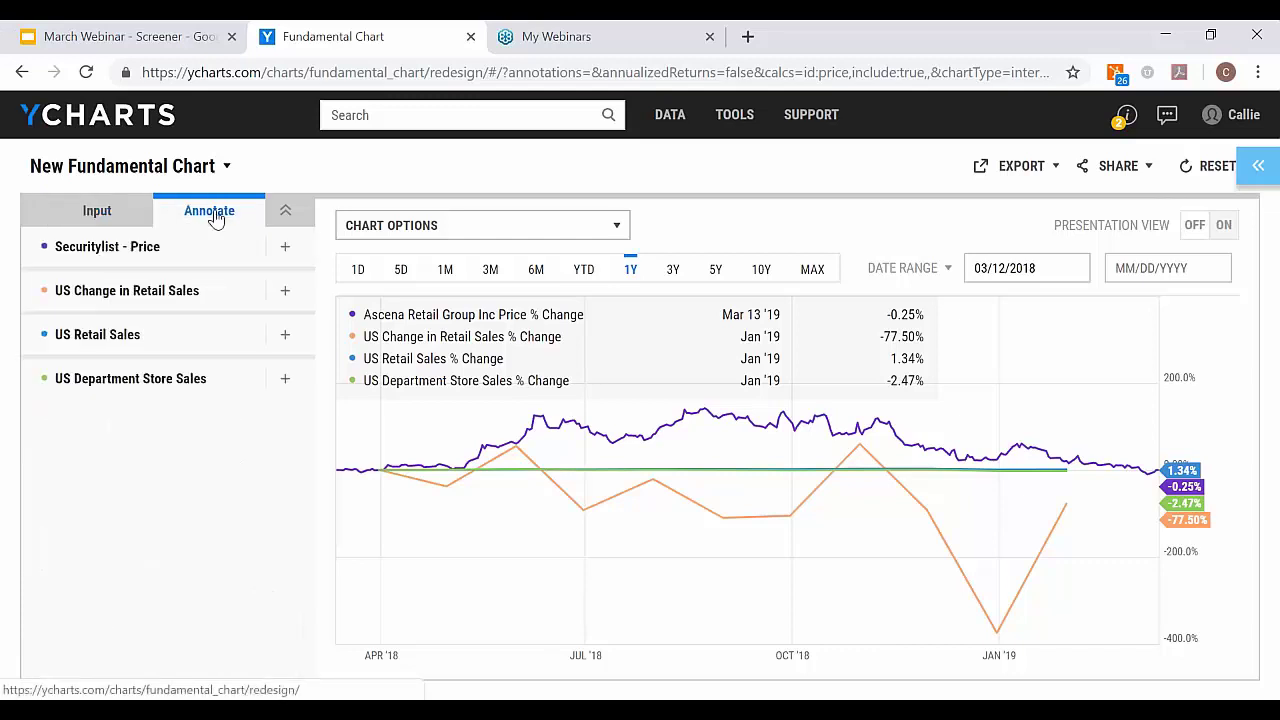
click(287, 292)
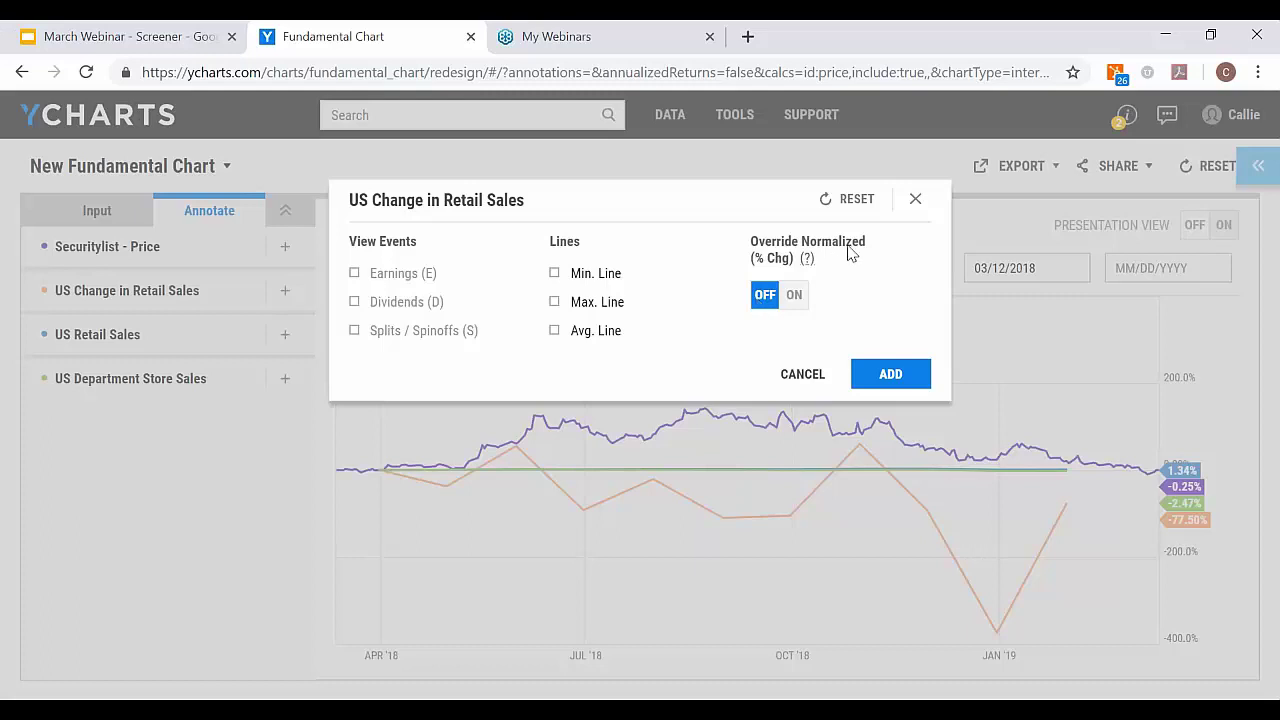
click(790, 295)
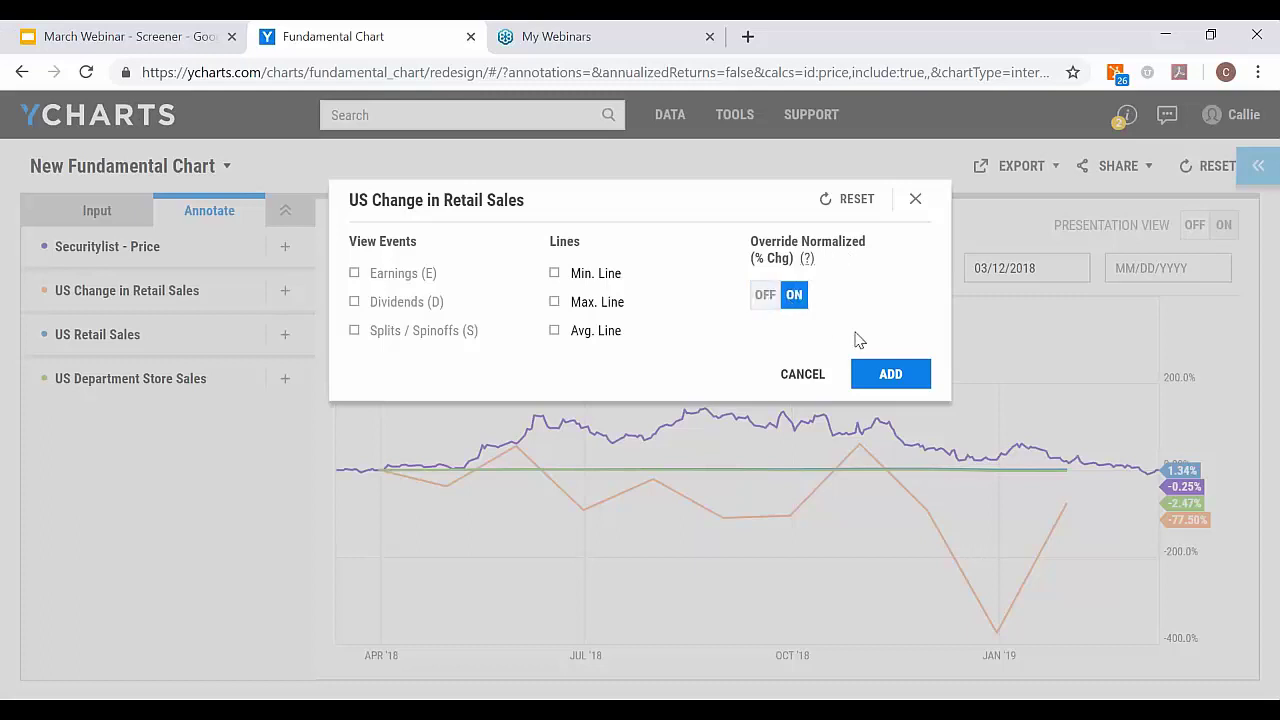
click(885, 375)
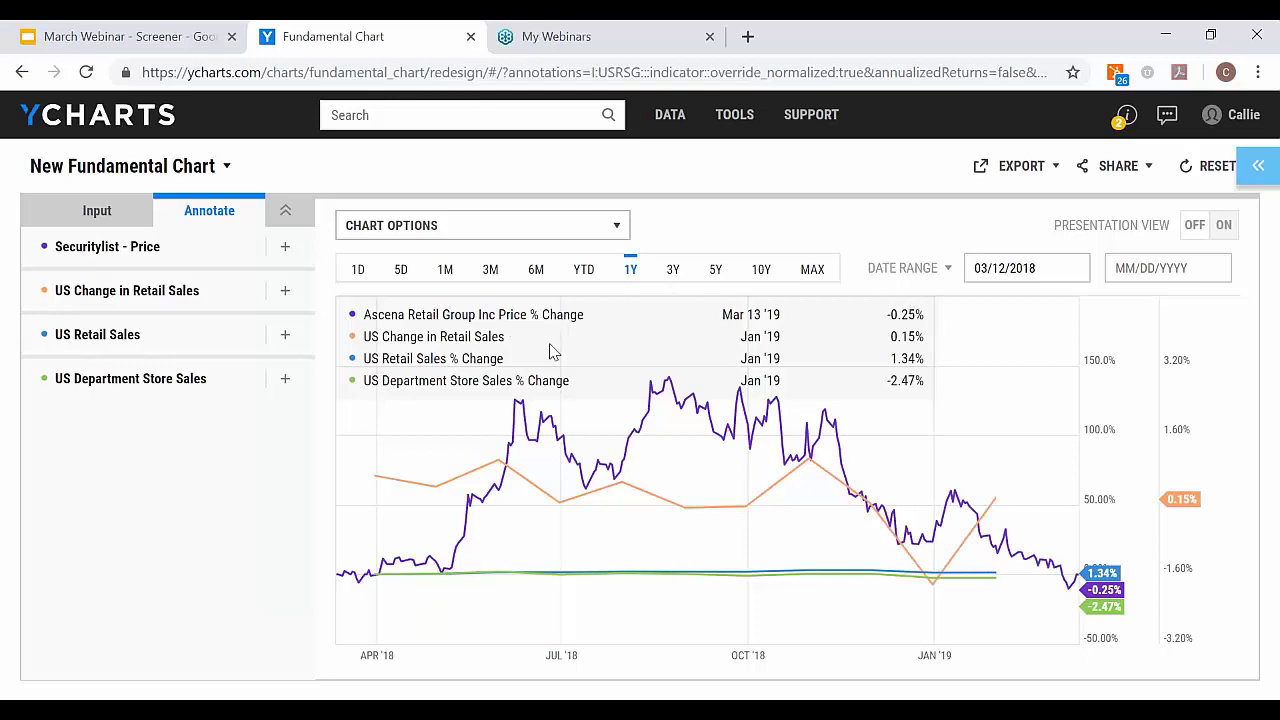
click(100, 212)
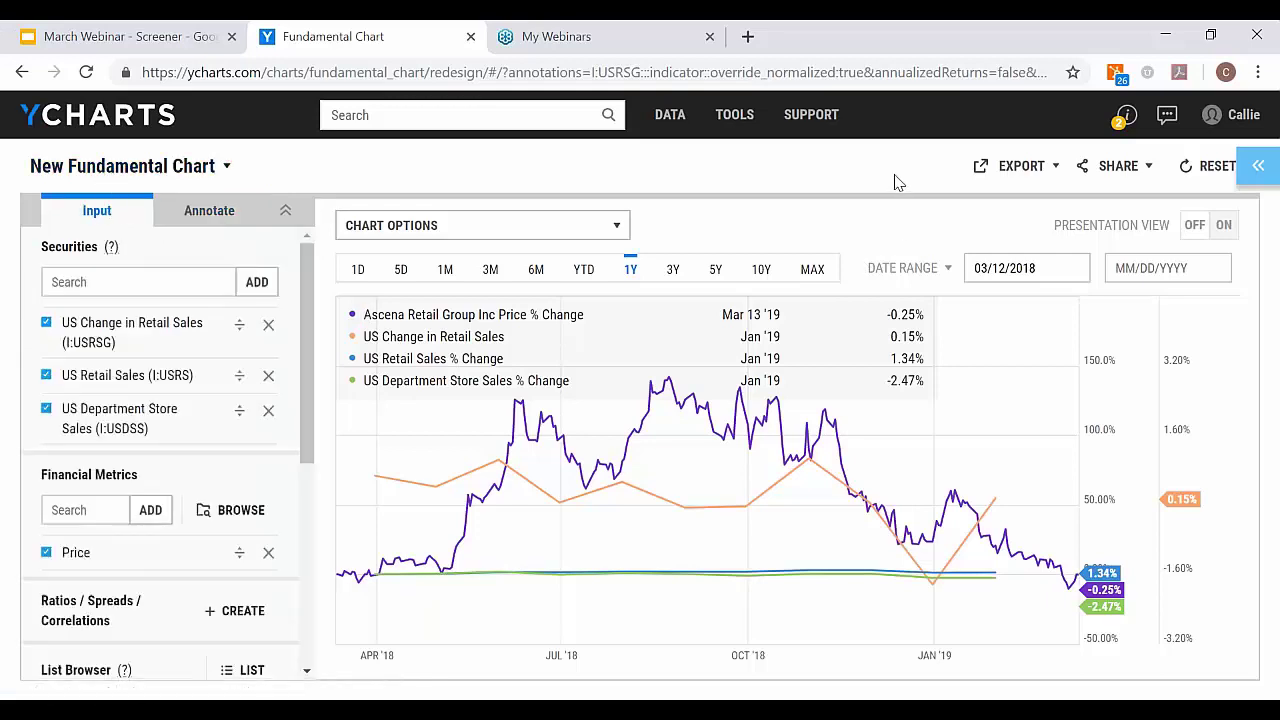
Turn on the chart's presentation view and give it the title "Retail Chart"
click(1212, 232)
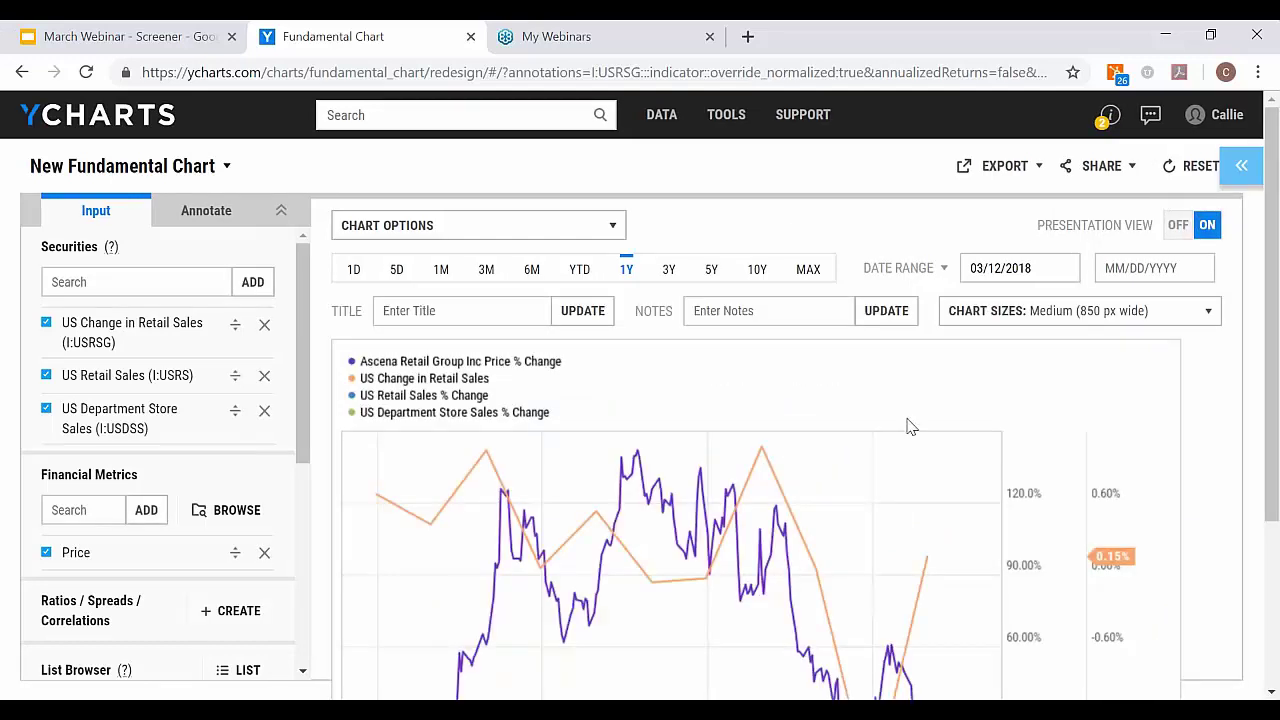
scroll(910, 426, down, 1)
click(474, 213)
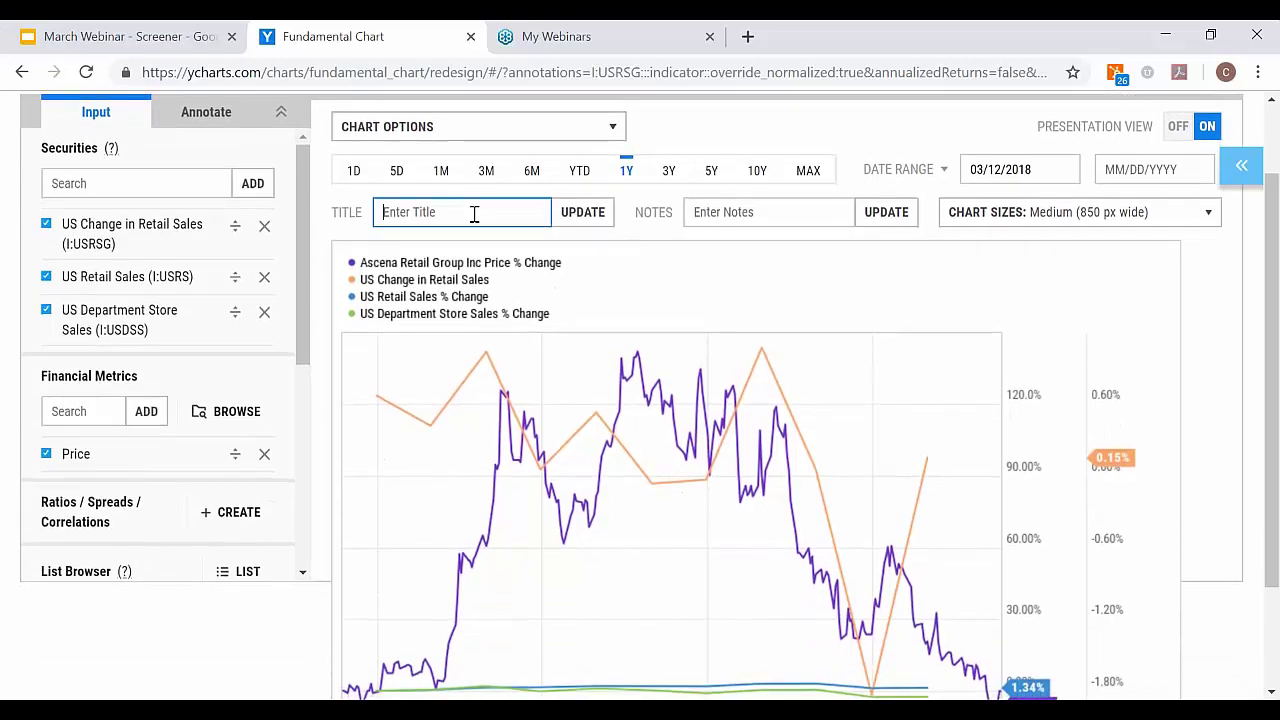
text(Retai)
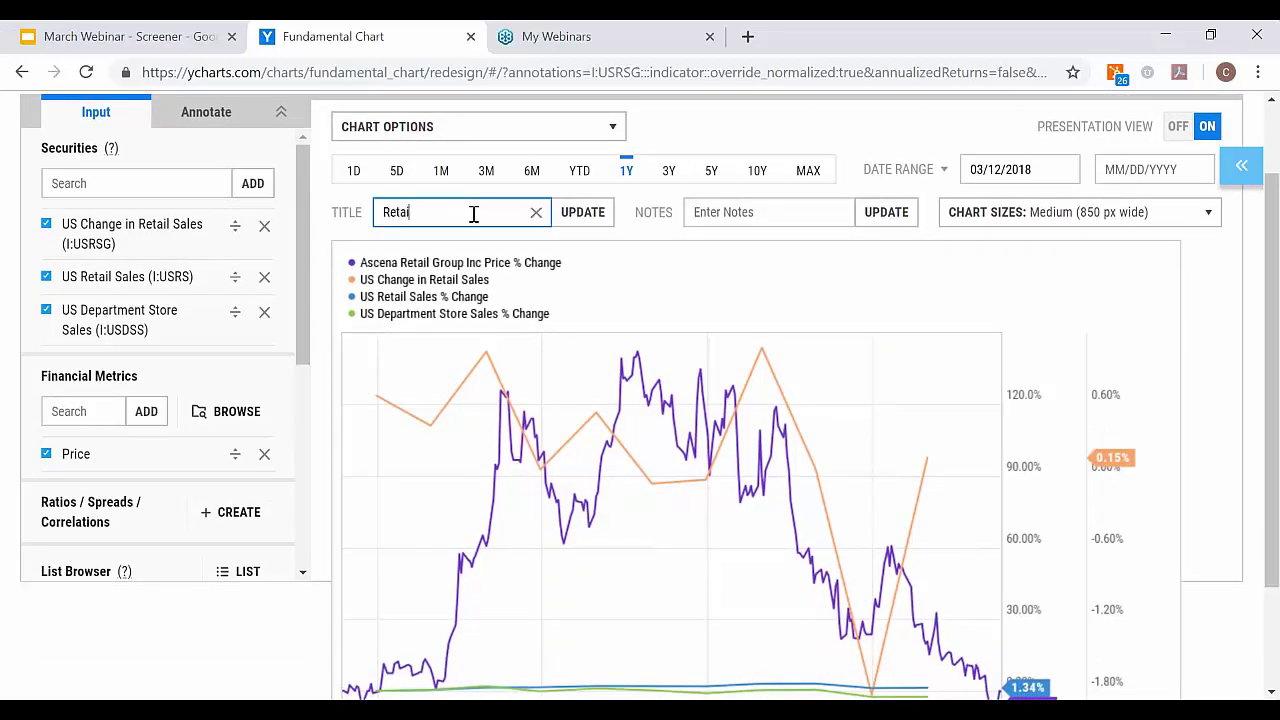
text(l Chart)
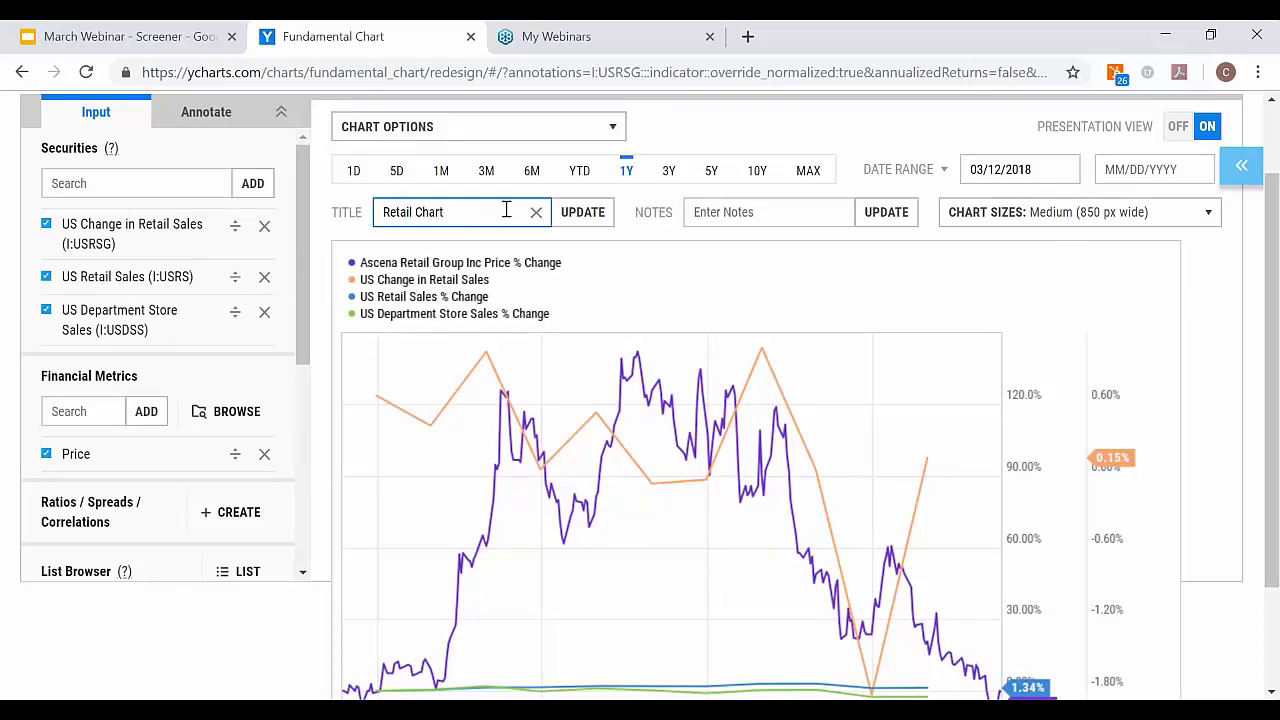
click(590, 222)
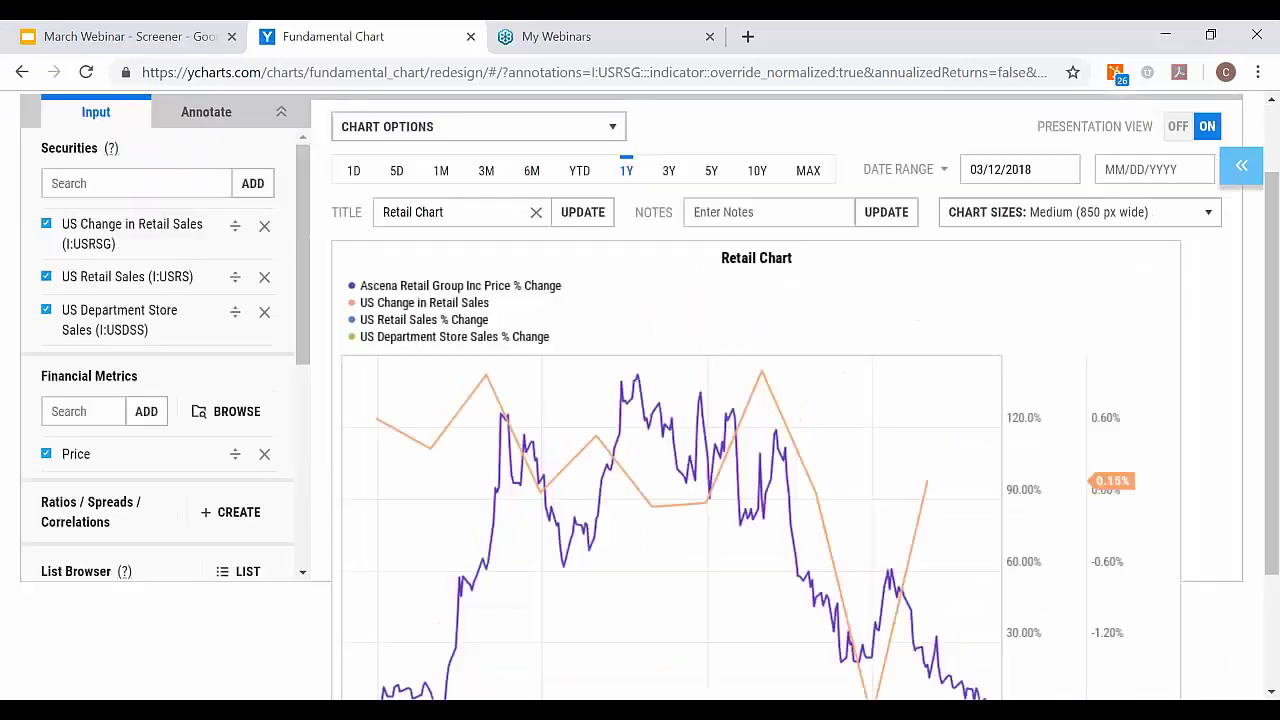
Add the note "ASNA versus Economy" to the chart and check the available chart sizes, keeping Medium (850 px wide)
click(756, 213)
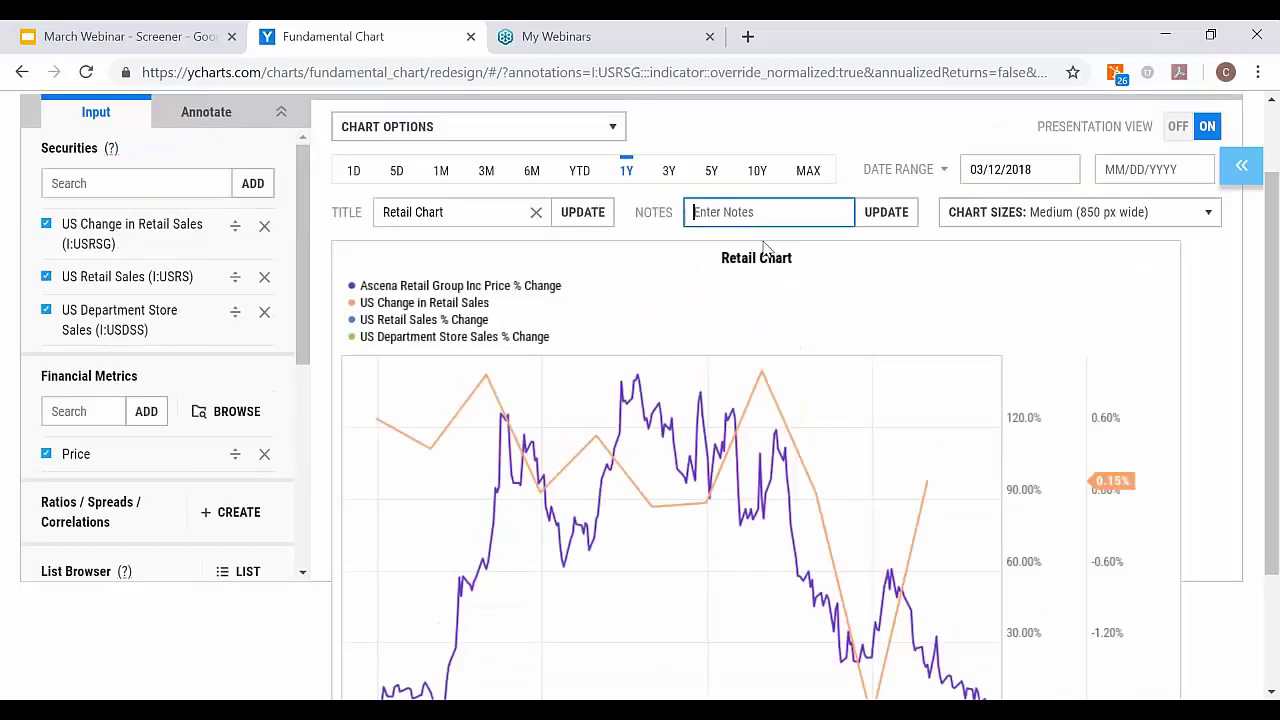
text(ASNA versus Econom)
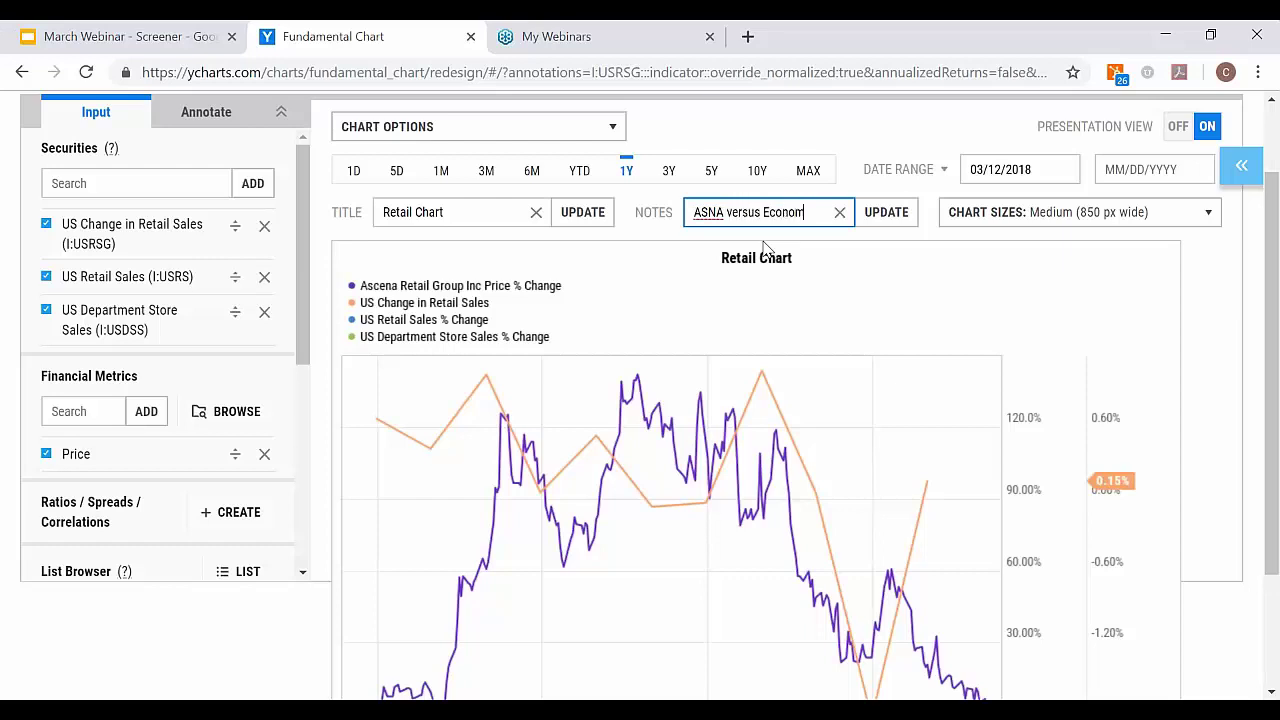
text(y)
click(886, 218)
scroll(886, 212, down, 1)
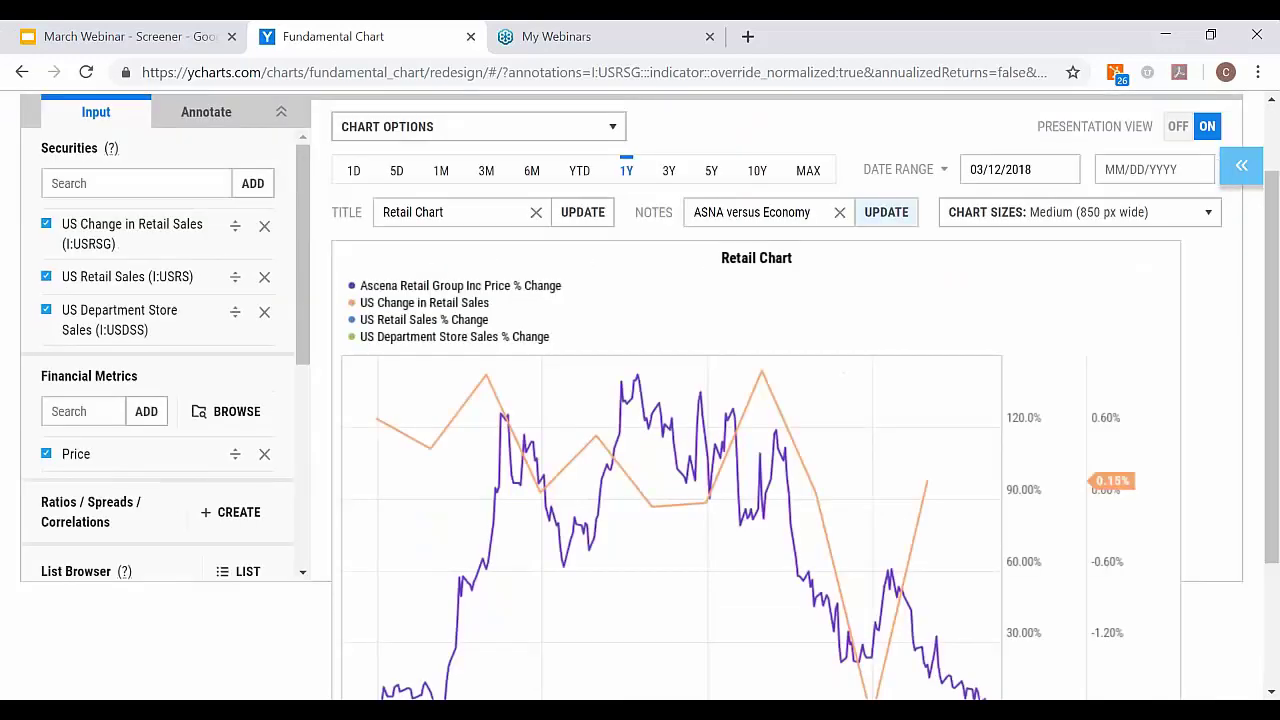
click(972, 222)
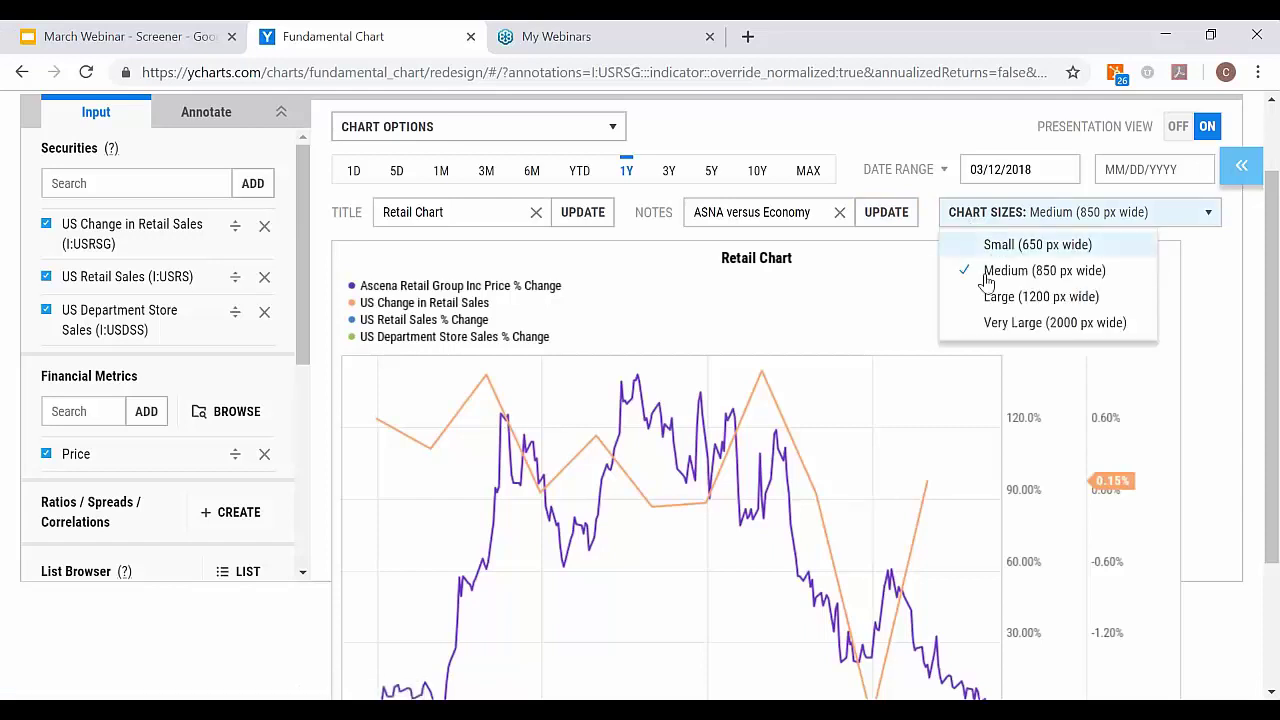
click(905, 320)
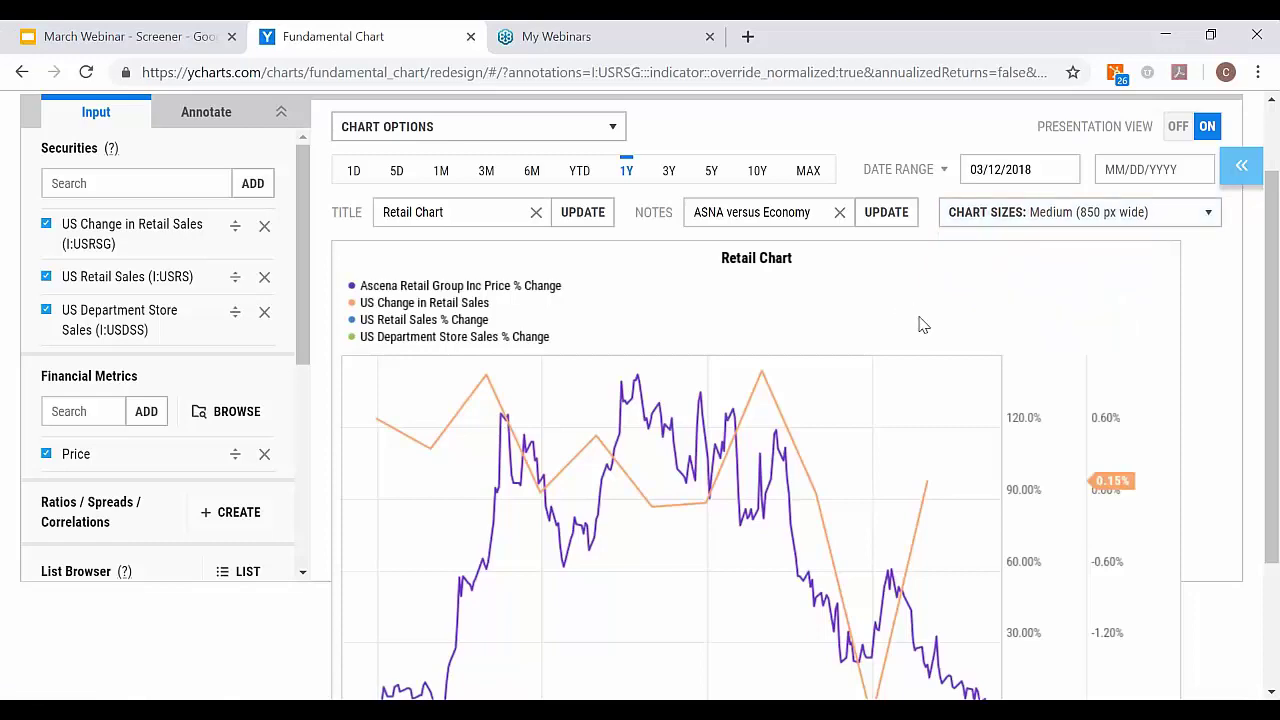
Turn off the chart's presentation view
scroll(922, 325, down, 2)
scroll(922, 325, up, 4)
click(1179, 226)
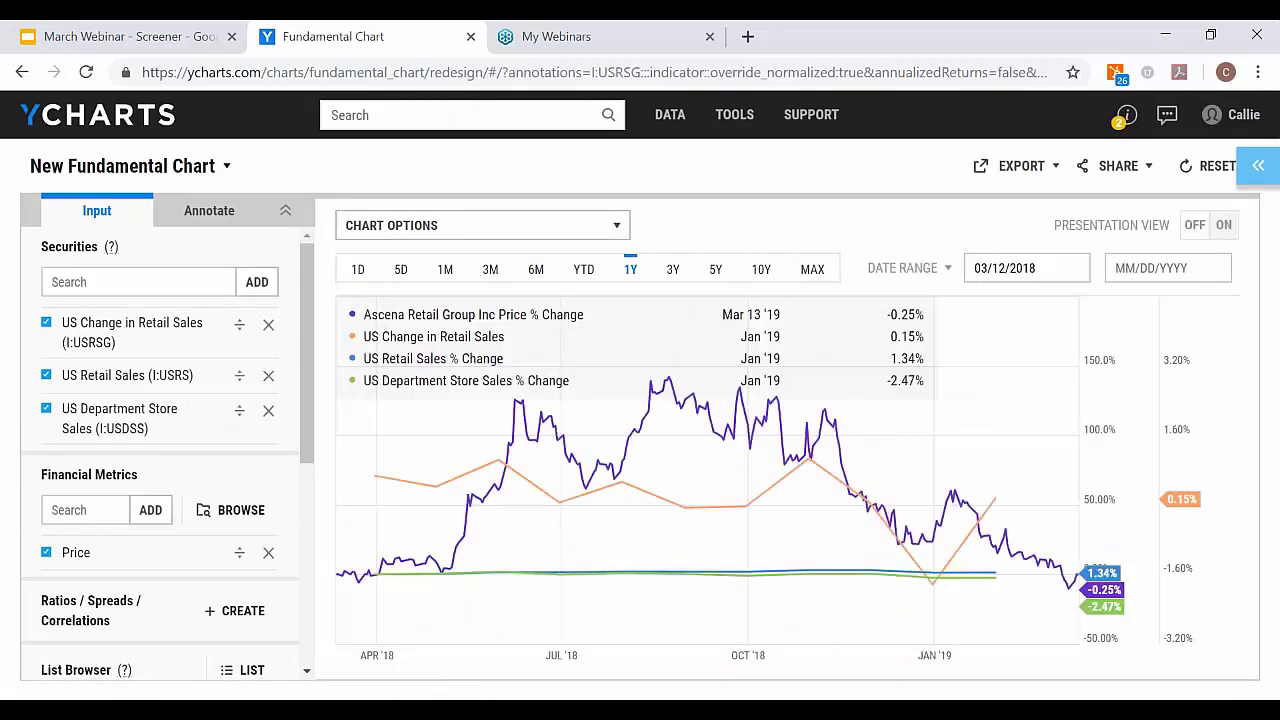
Download the chart as an image, view the downloaded PNG full screen in Photos, and close it
click(1047, 182)
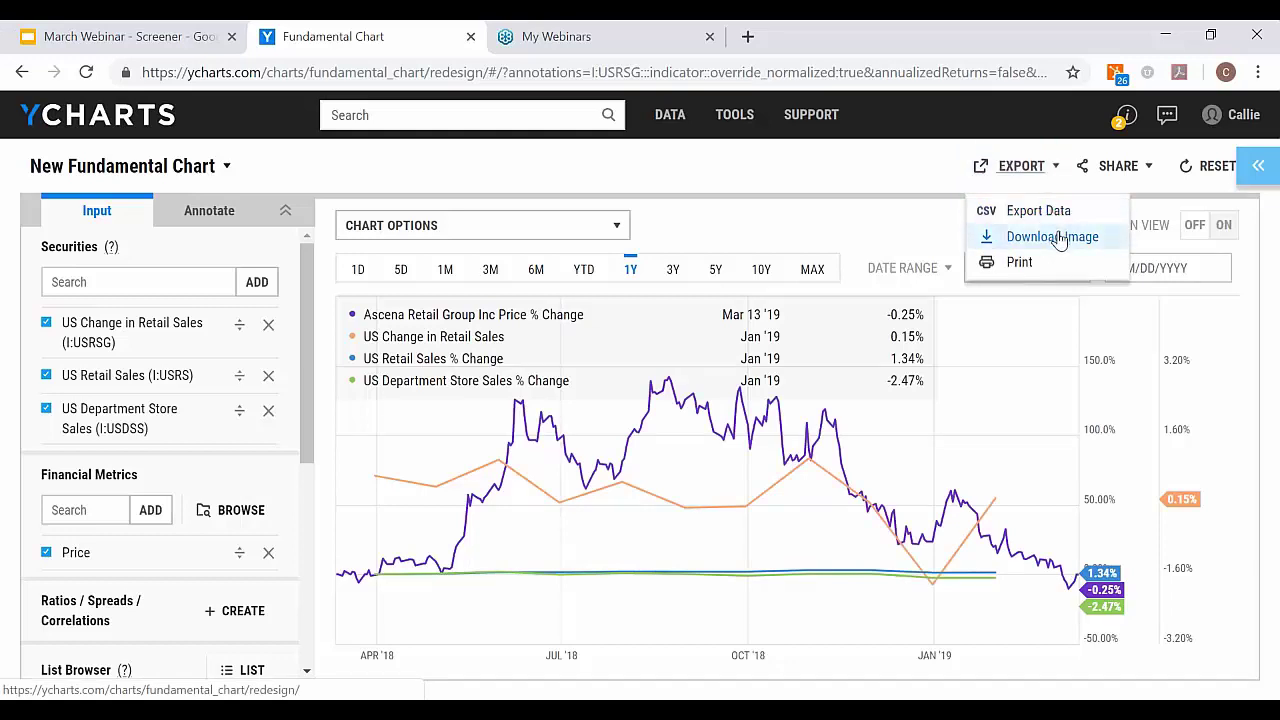
click(1052, 237)
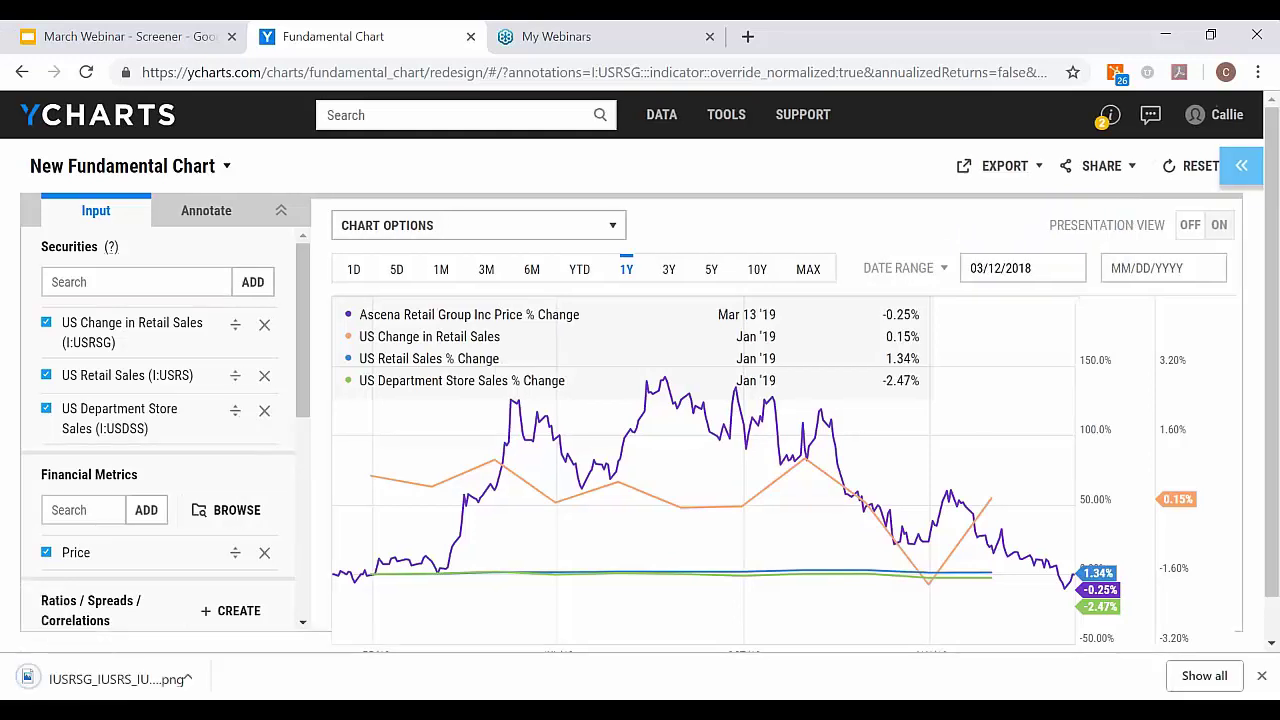
click(152, 680)
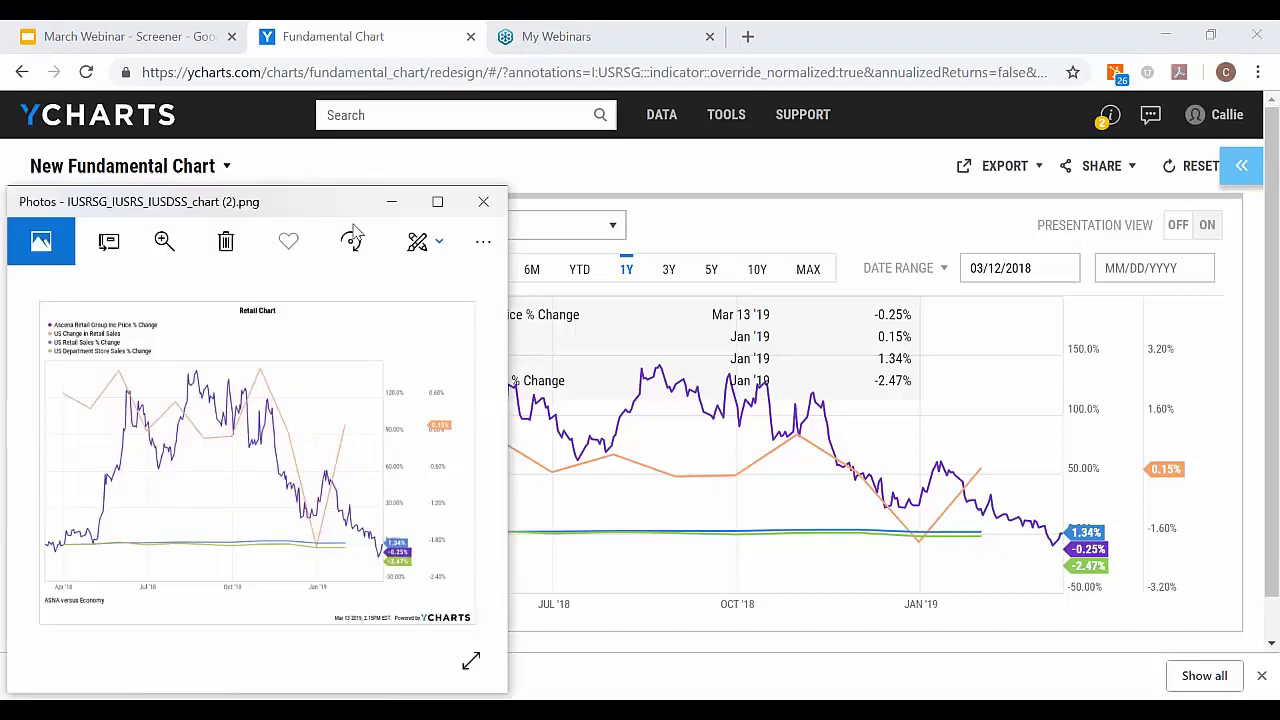
click(435, 201)
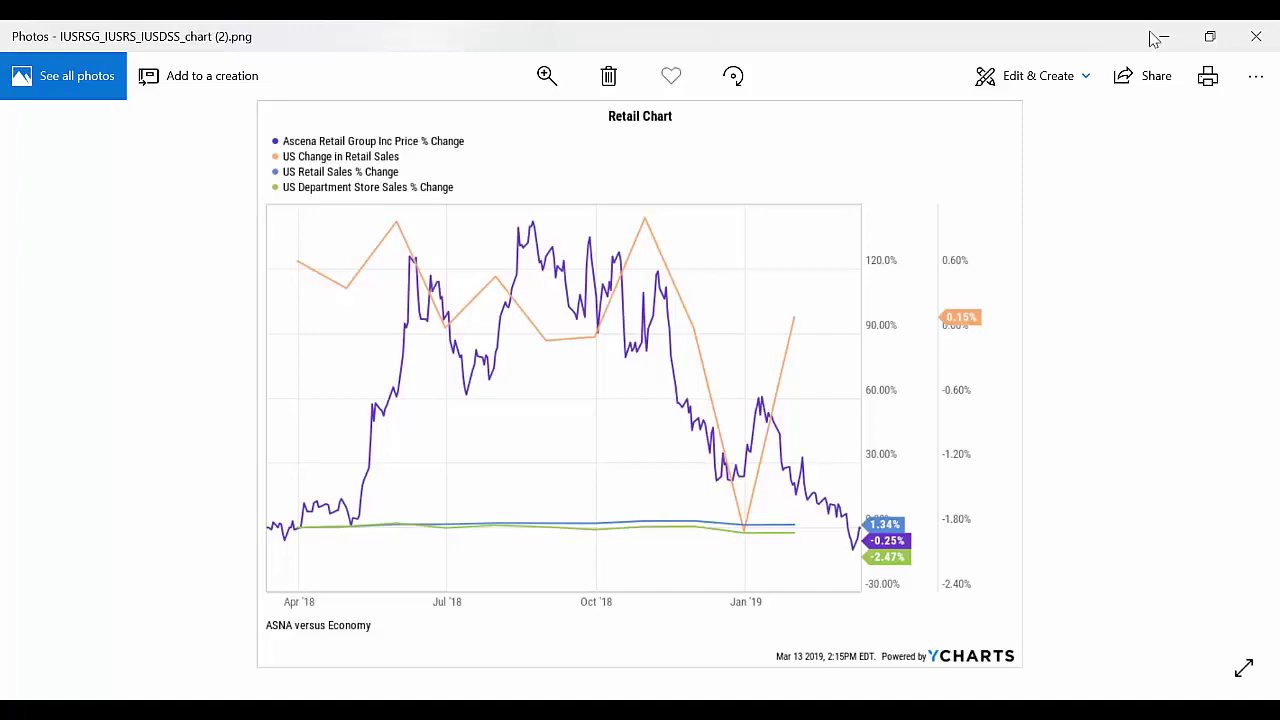
click(1209, 38)
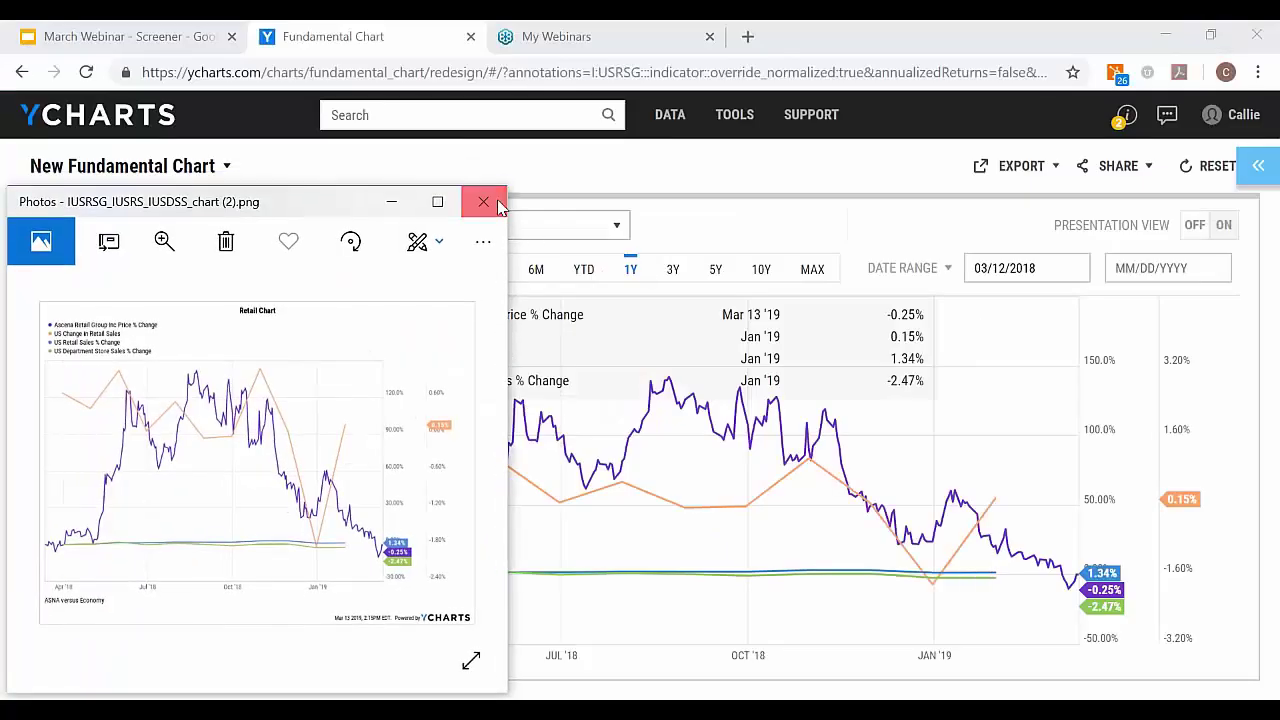
click(500, 207)
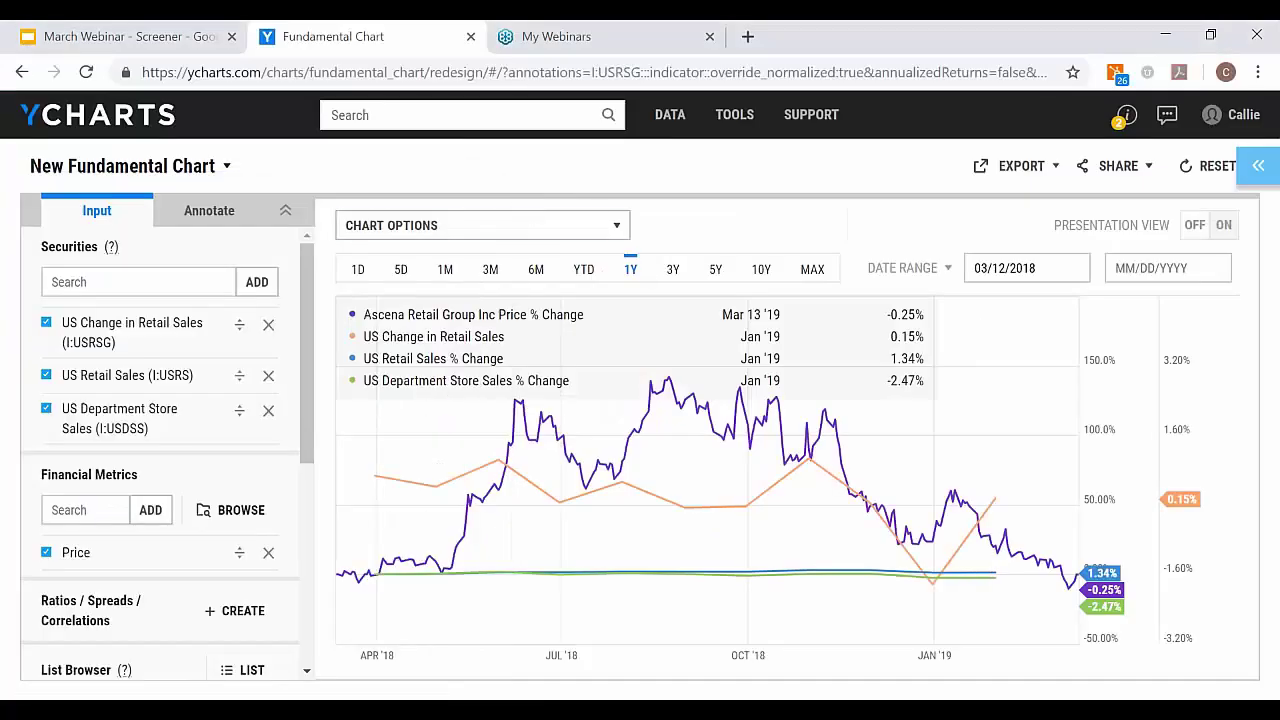
Save the new fundamental chart under the name "Retail Chart"
click(161, 175)
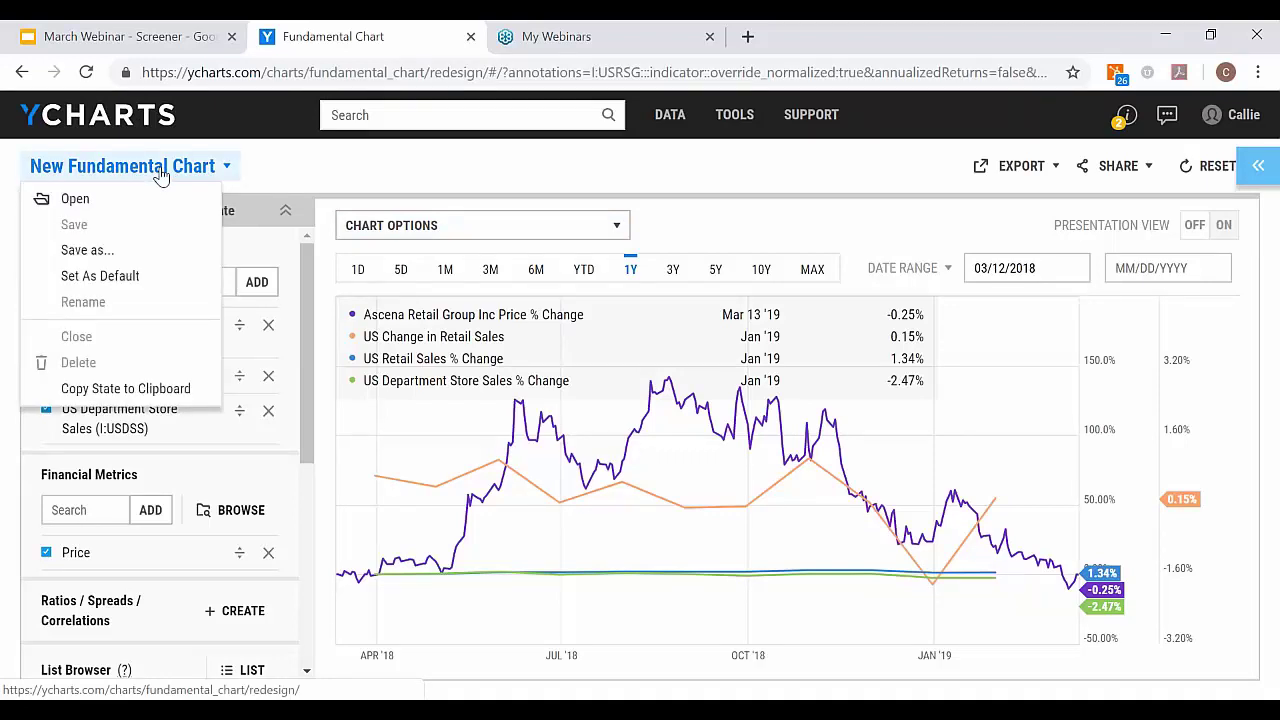
click(157, 251)
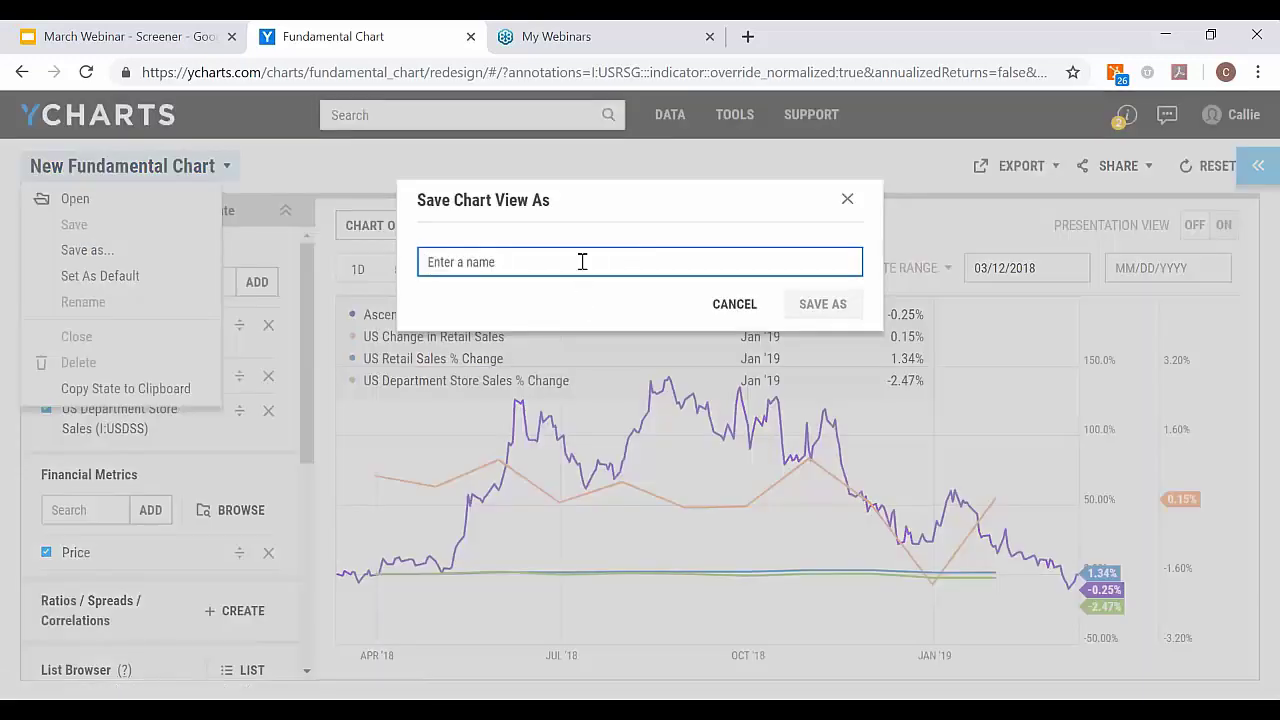
text(Retail Chart)
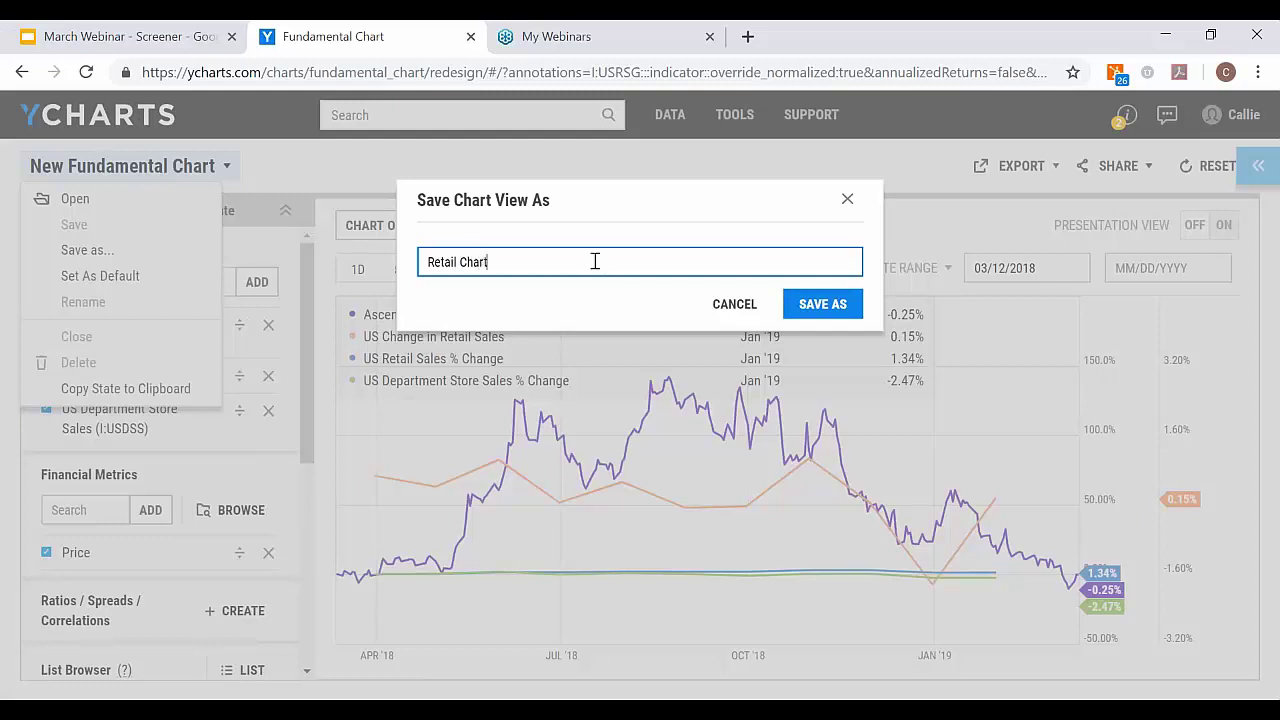
click(824, 310)
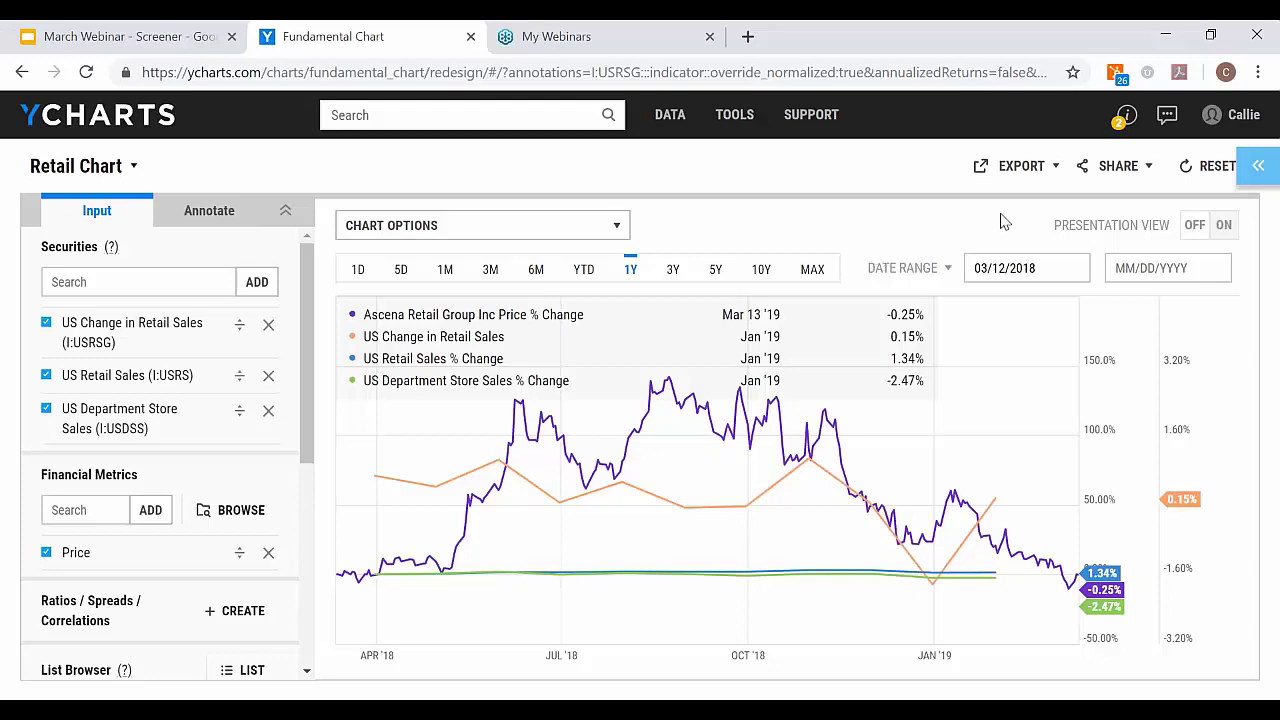
Review the export and share options available for the saved chart
click(1014, 176)
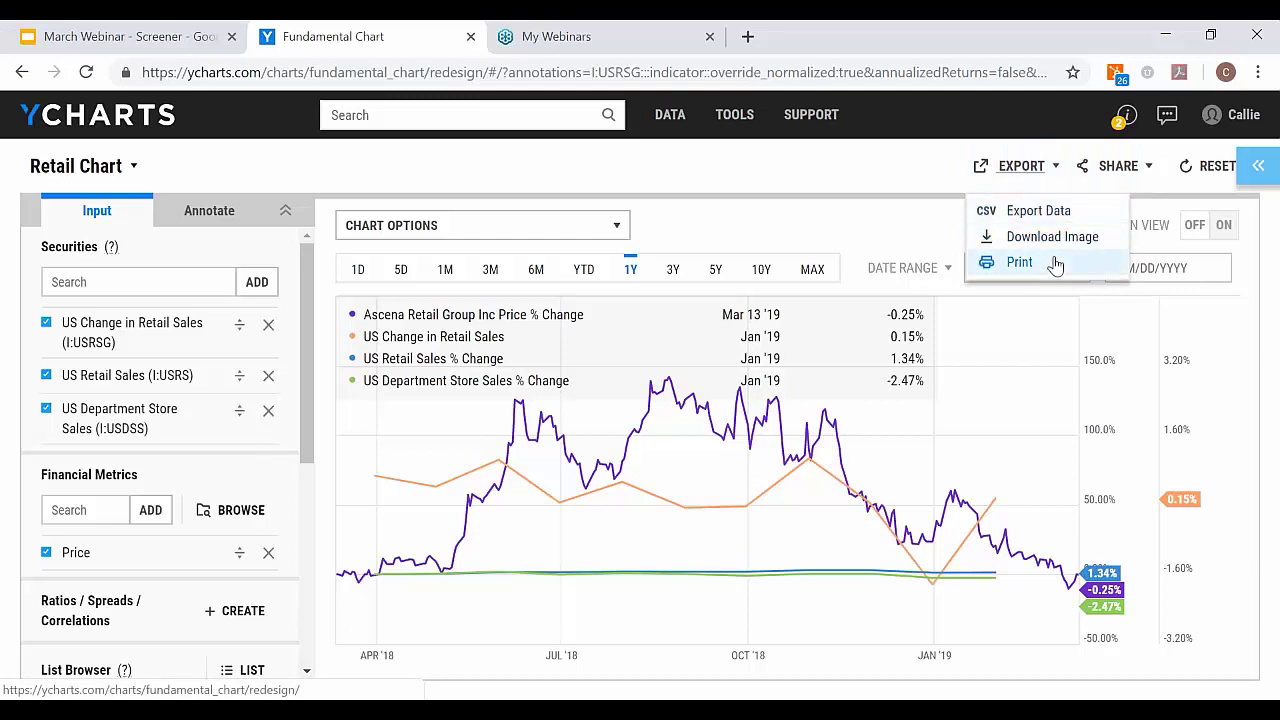
click(946, 166)
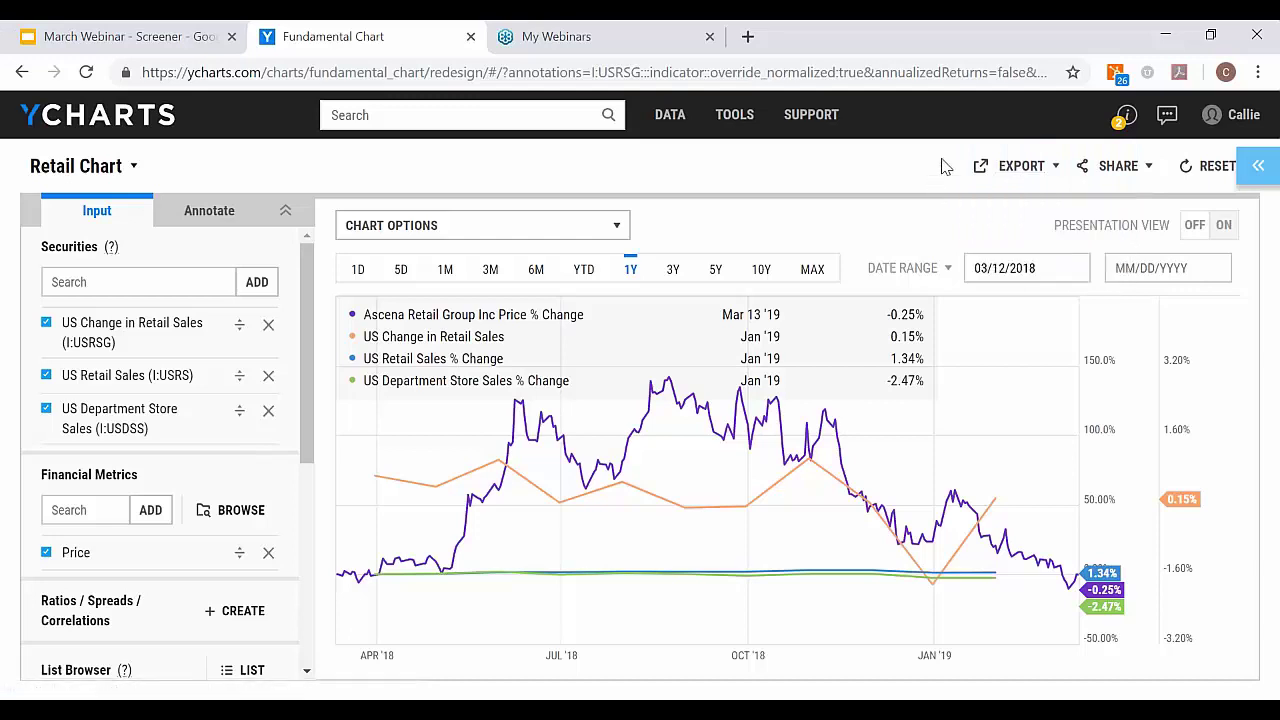
click(1119, 168)
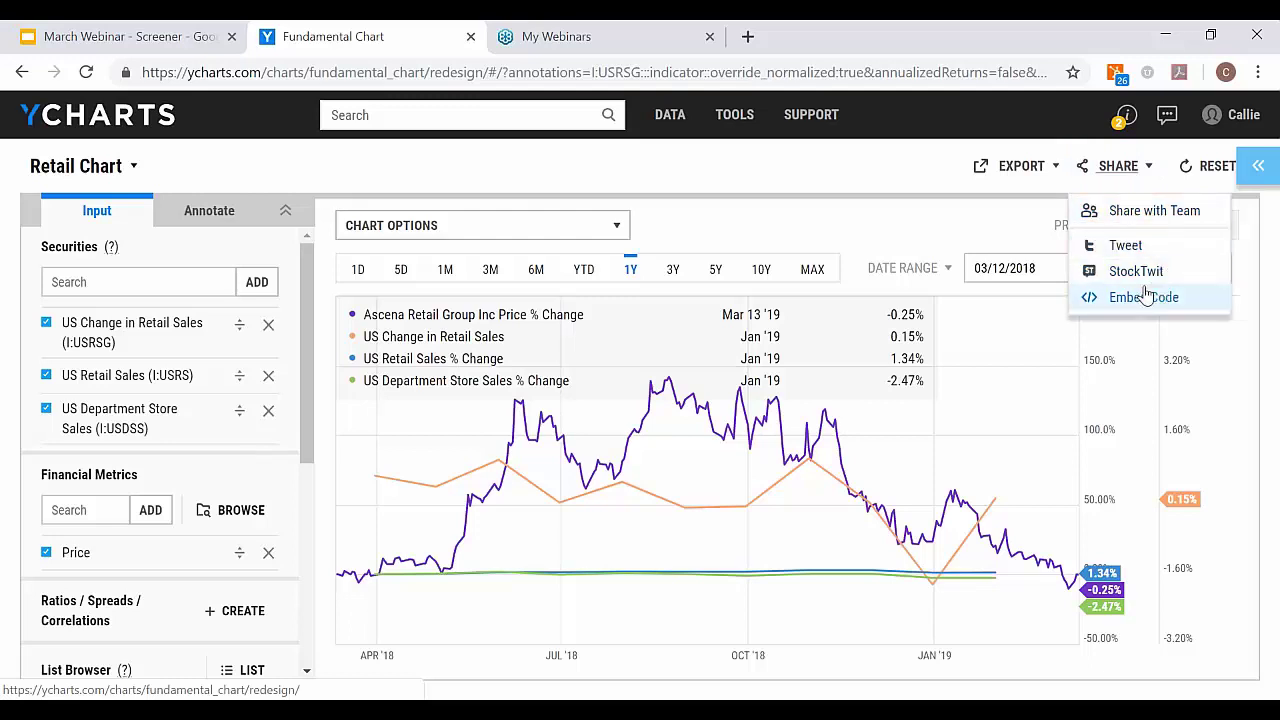
click(896, 211)
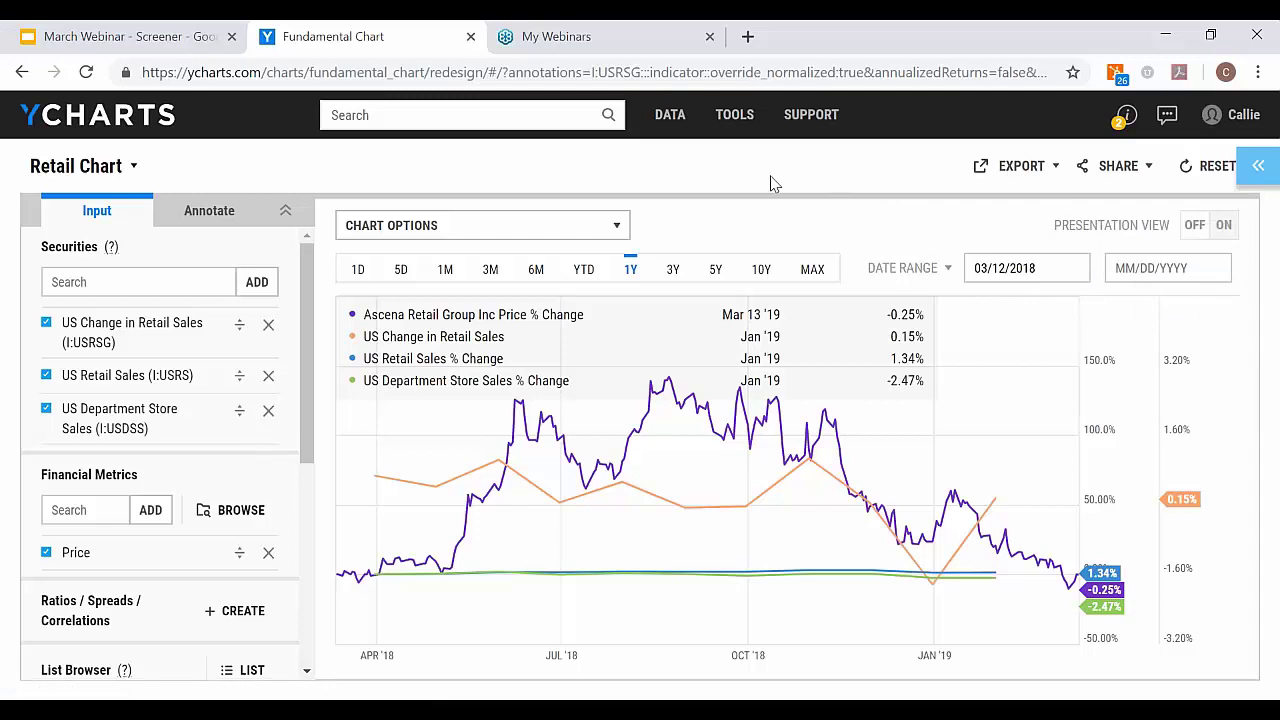
Create a new custom email report titled "Retail Industry" with the description "Store Performance"
mouse_move(735, 118)
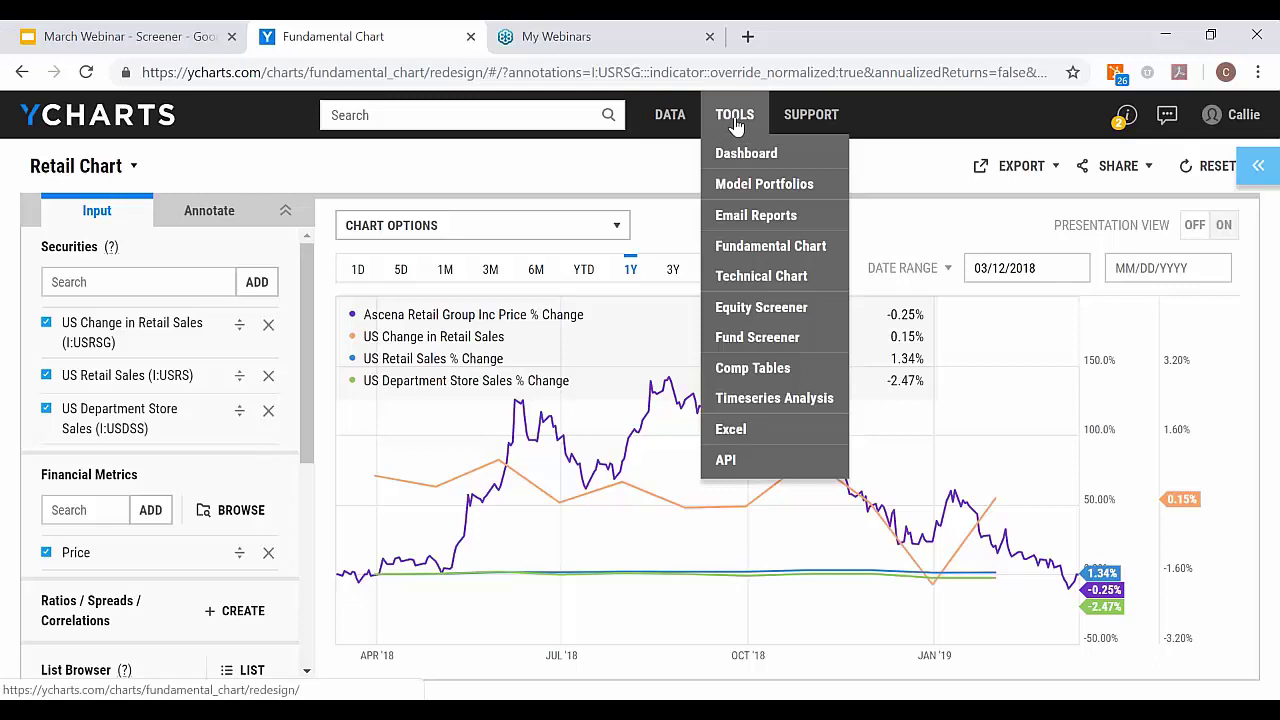
click(740, 213)
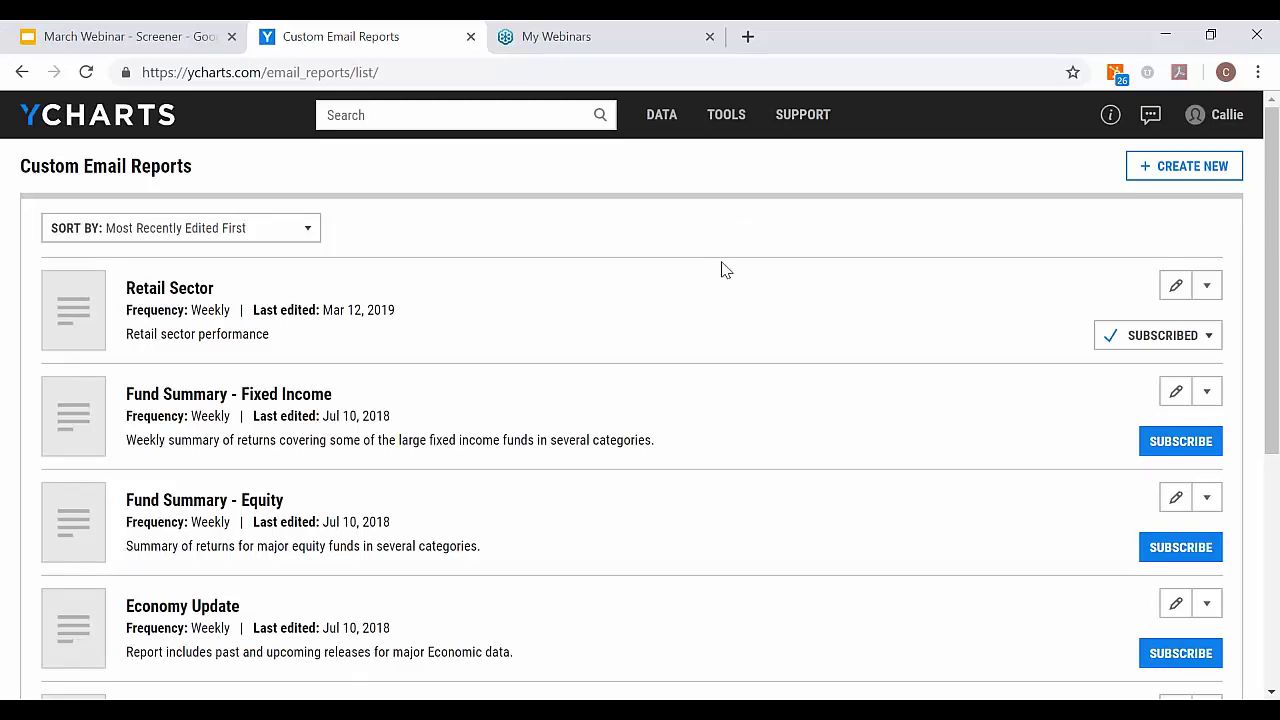
click(1200, 168)
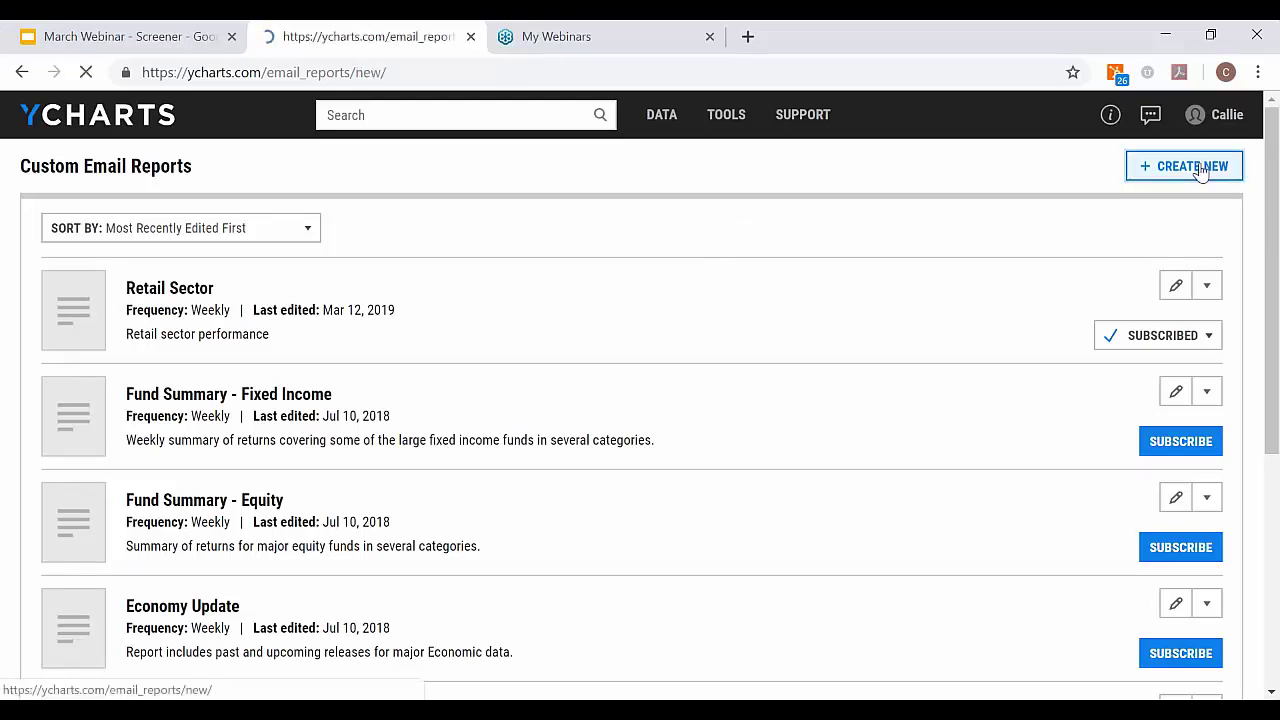
click(397, 250)
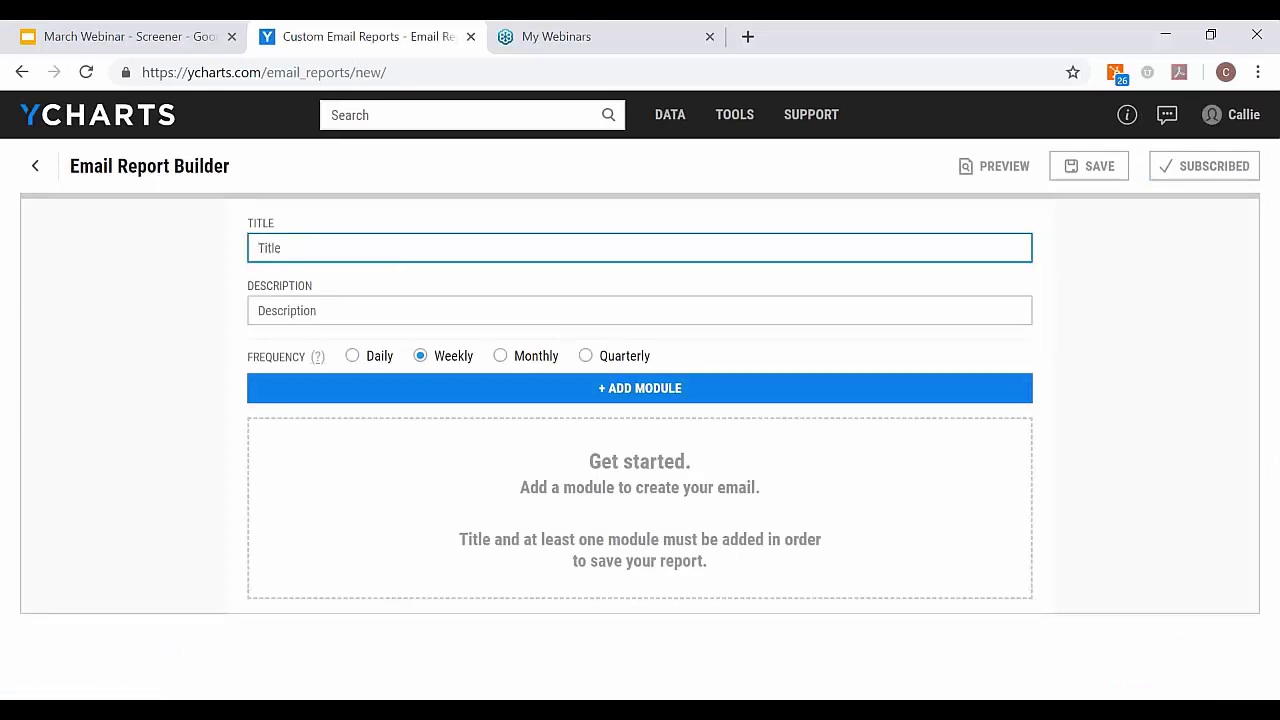
text(Retail Inc)
text(ustry)
click(665, 311)
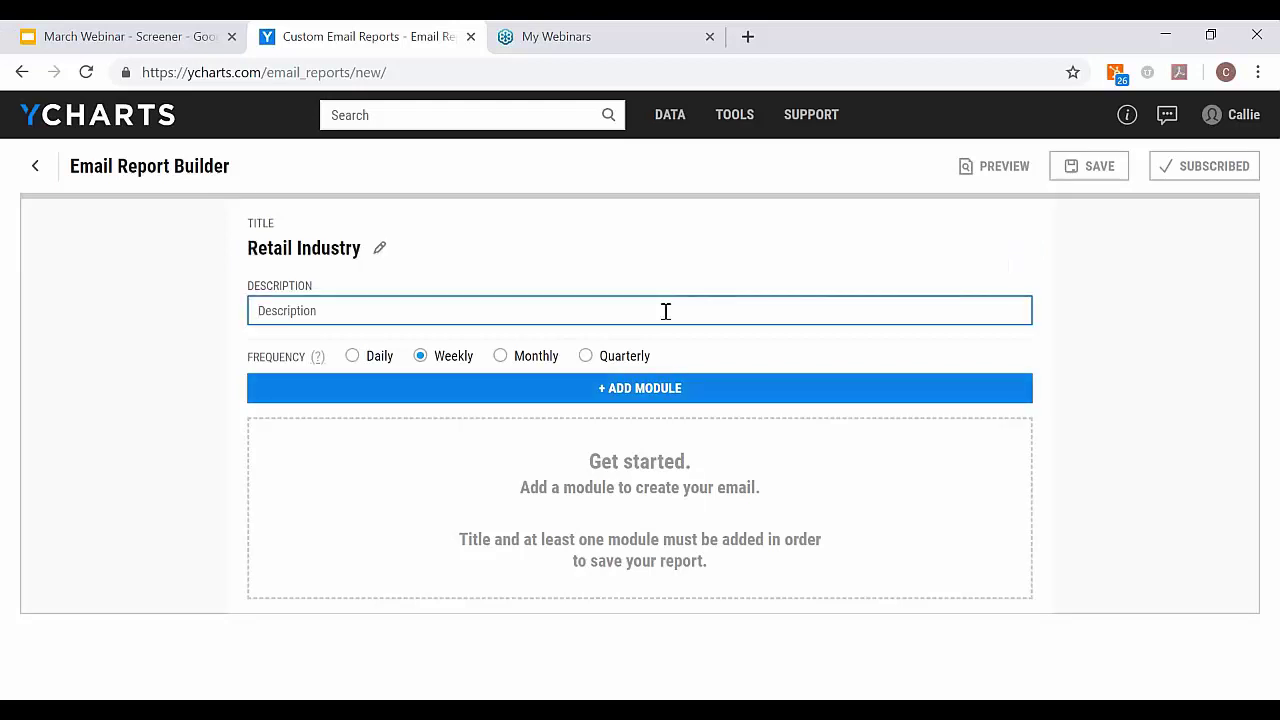
text(Store Performance)
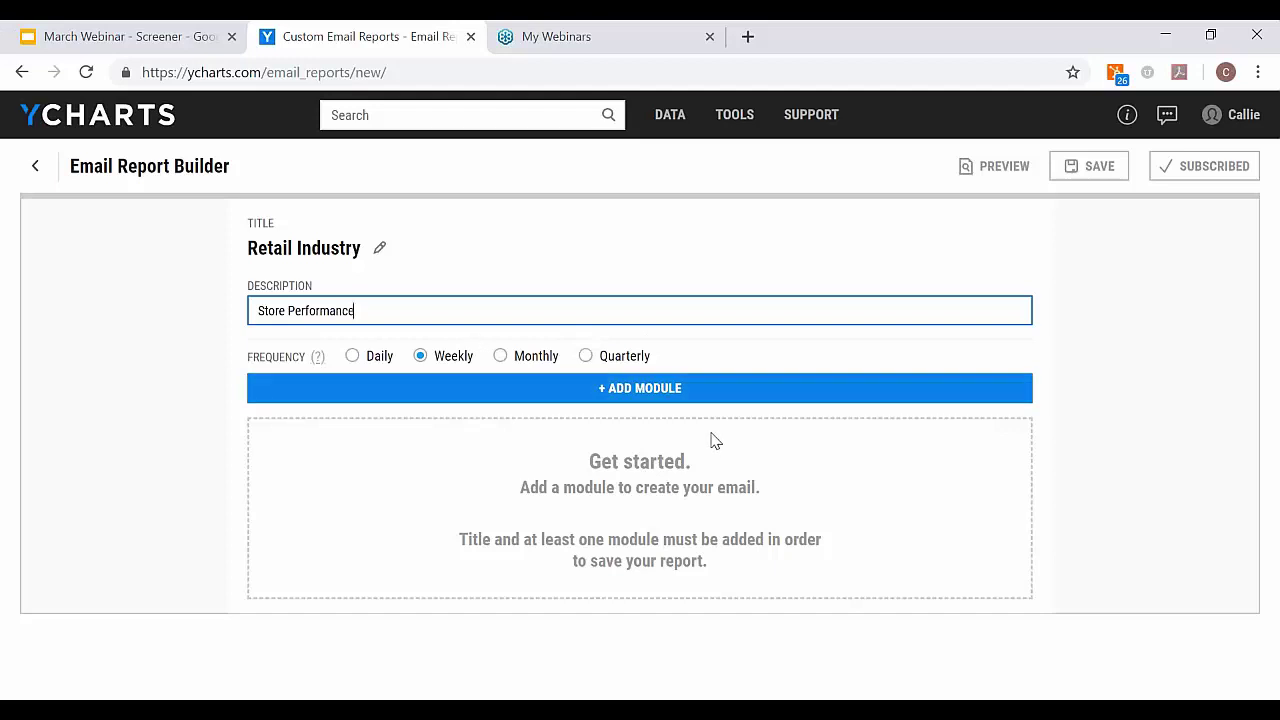
Add a Stock Security List Review module to the report, using the first Retail Screen list in My Watchlists
click(700, 398)
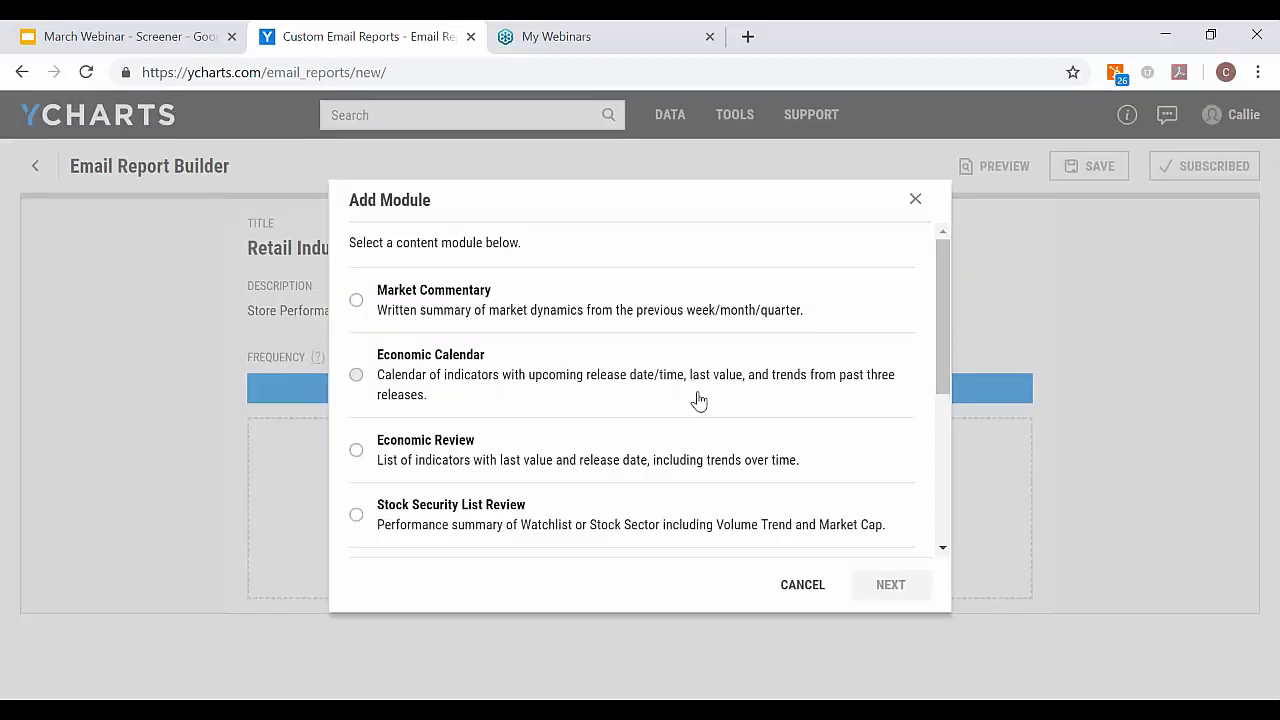
scroll(696, 397, down, 1)
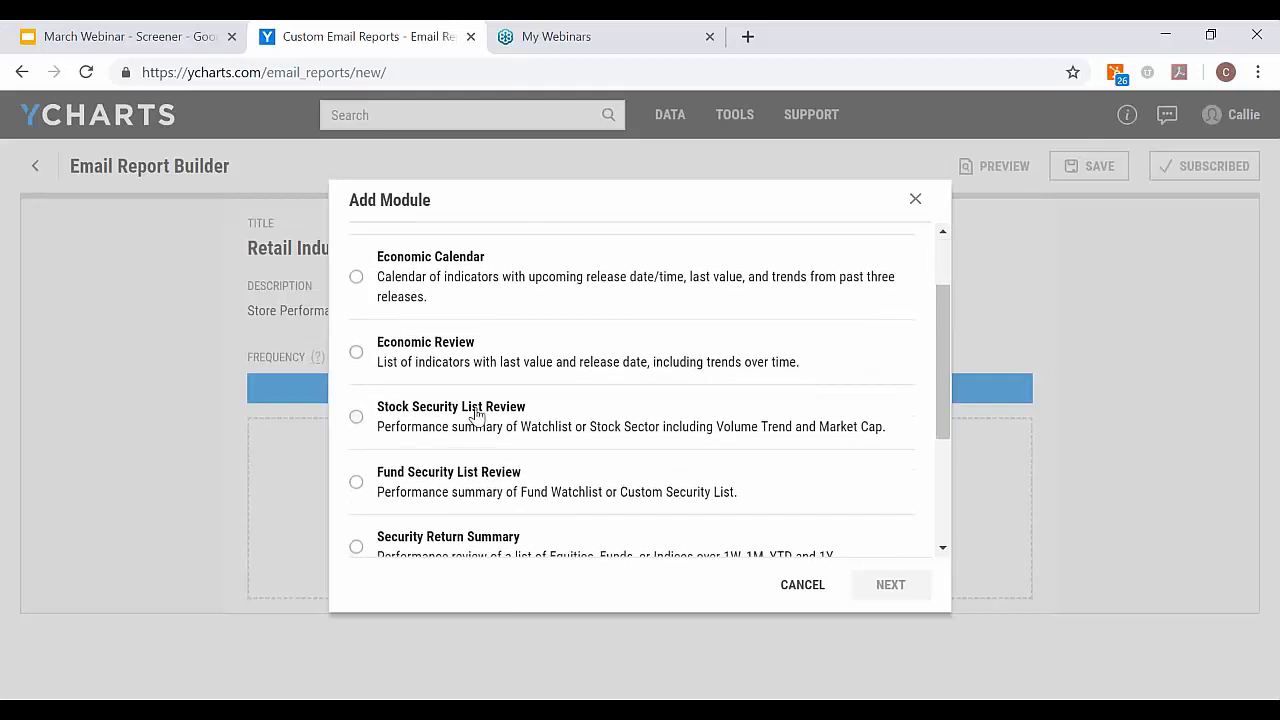
click(537, 428)
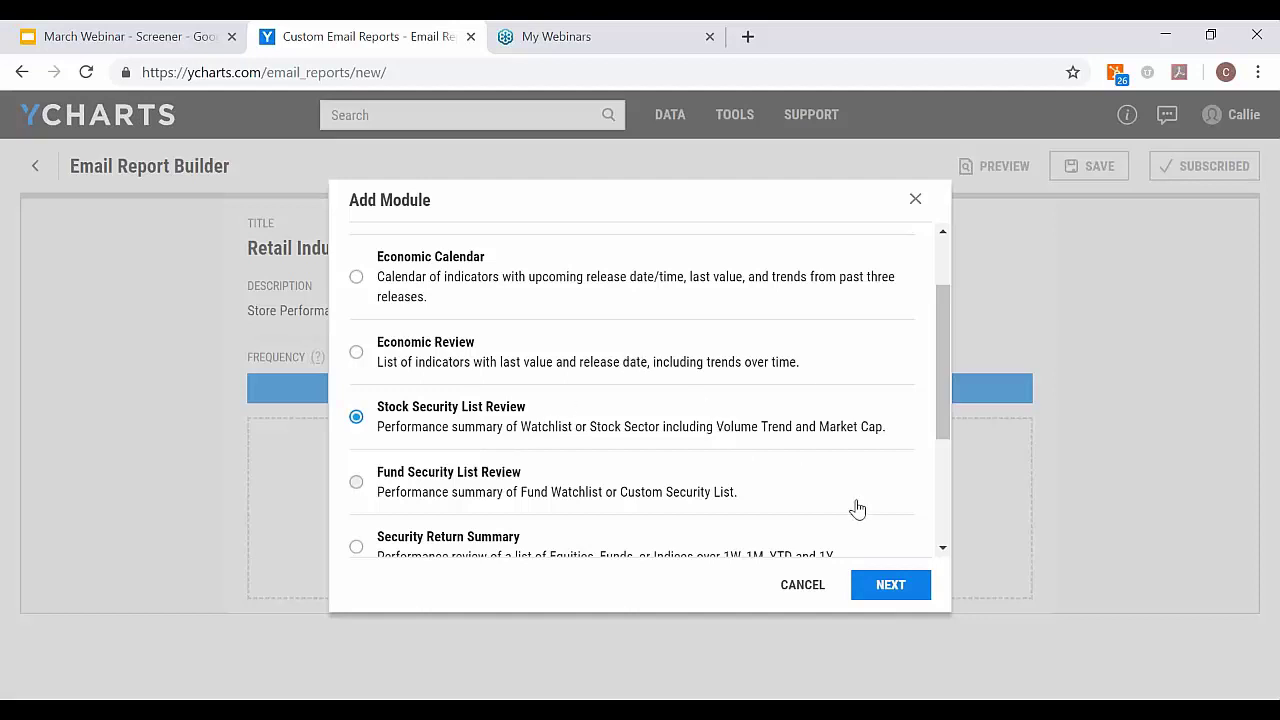
click(890, 586)
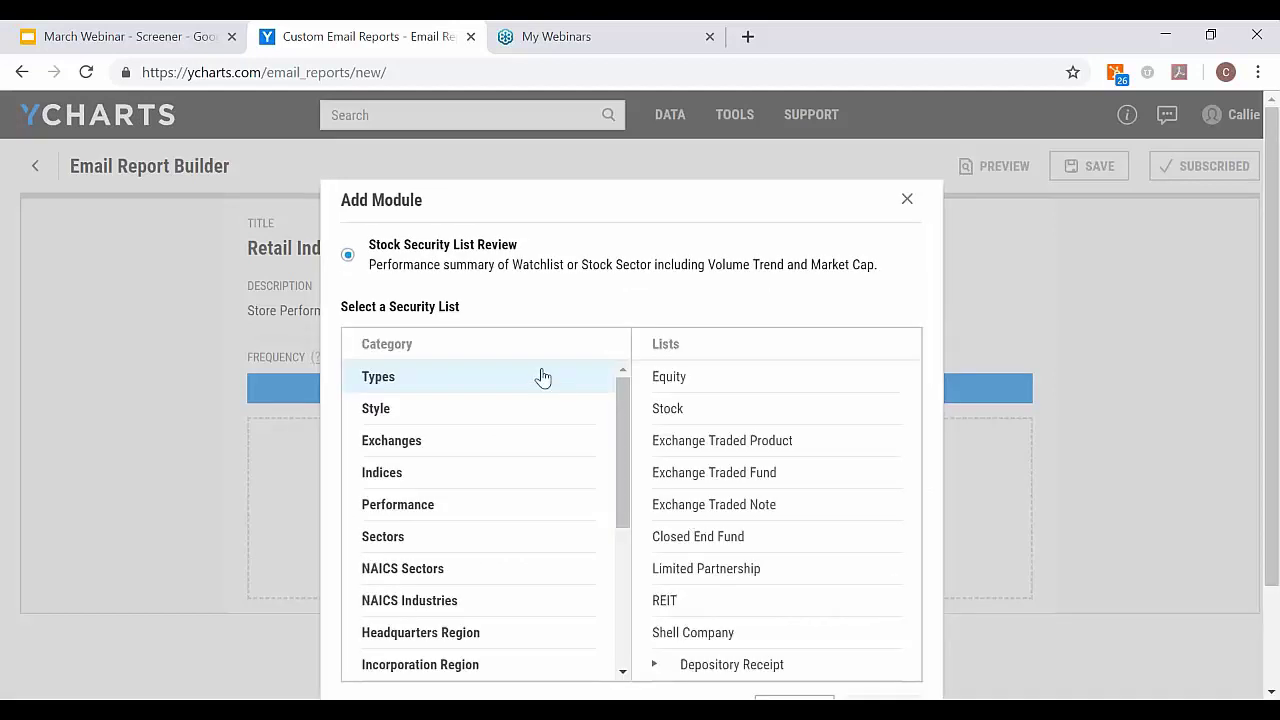
scroll(486, 500, down, 2)
scroll(481, 560, down, 3)
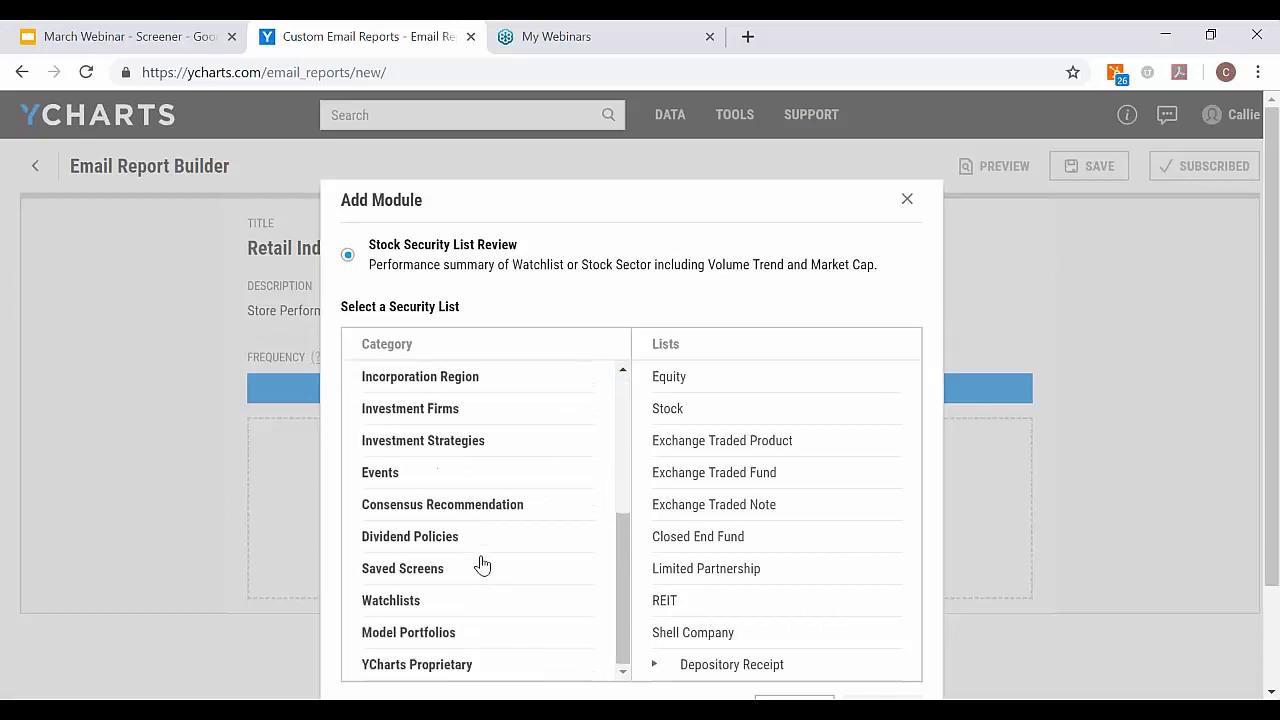
click(454, 602)
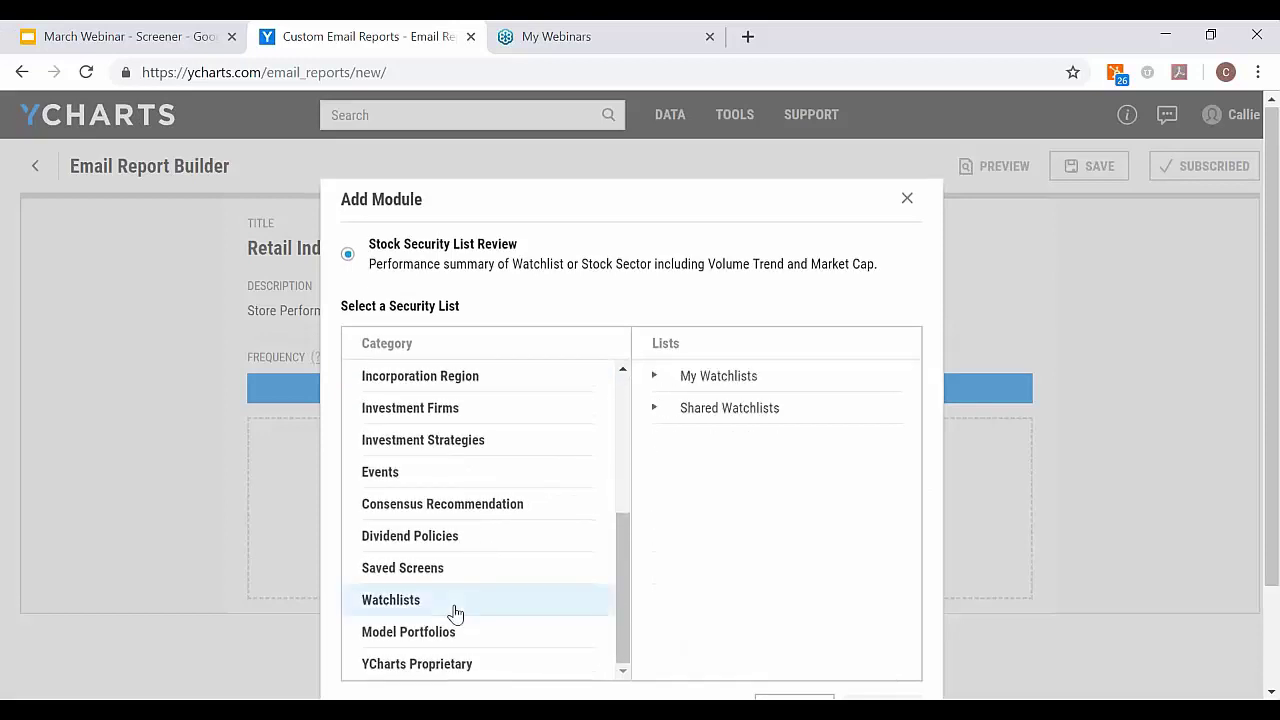
click(786, 384)
click(768, 445)
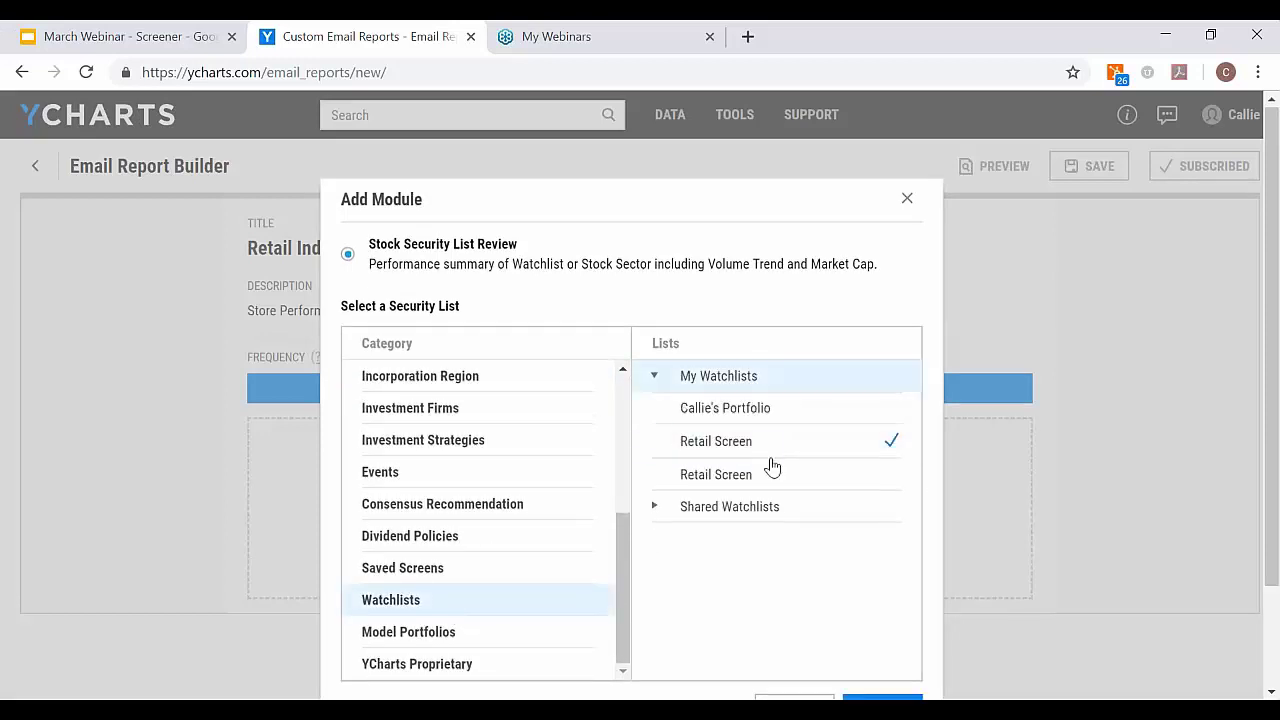
click(882, 697)
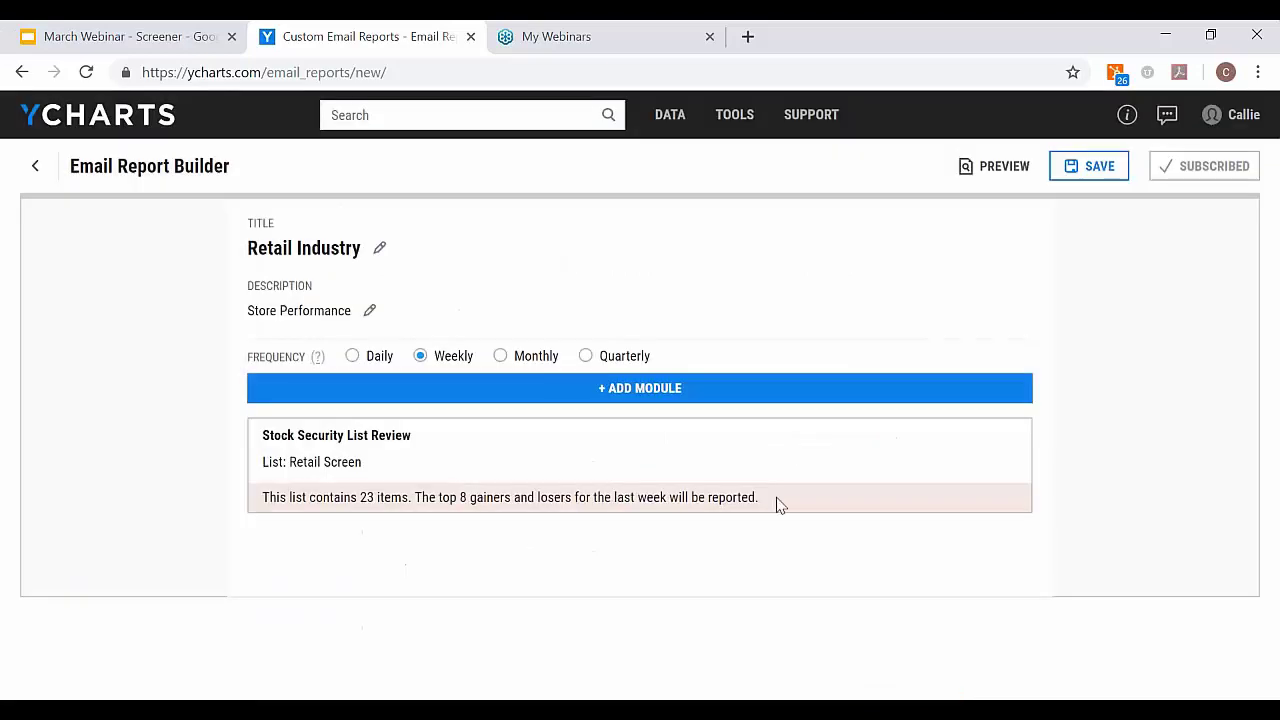
Add a Security Return Summary module to the report, using the first Retail Screen equity list in My Watchlists
click(694, 391)
scroll(600, 380, down, 3)
click(571, 363)
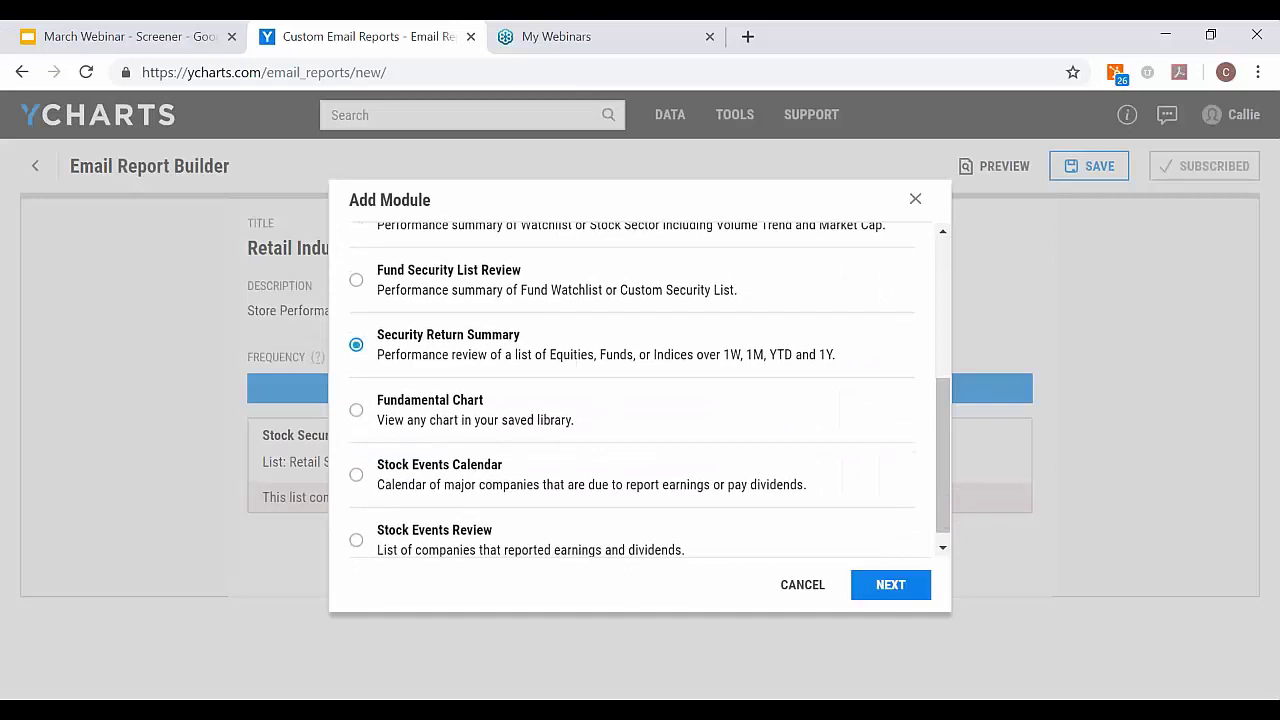
click(886, 591)
scroll(508, 569, down, 5)
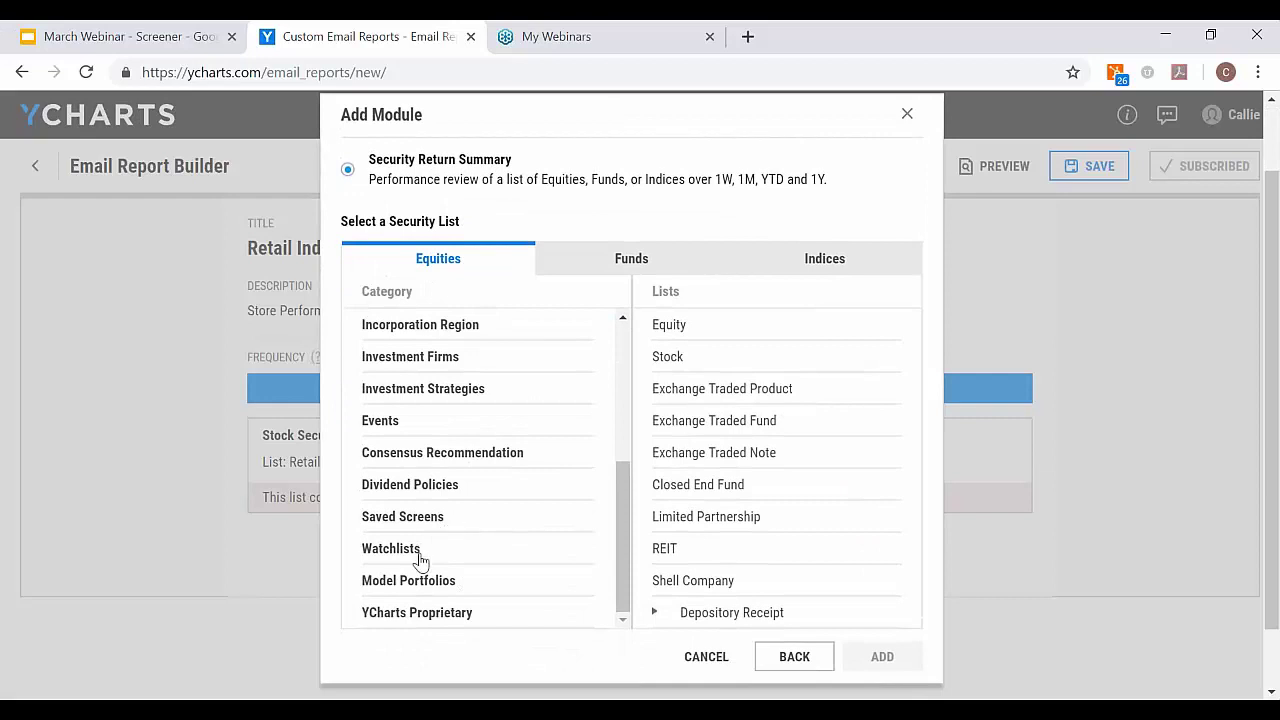
click(416, 553)
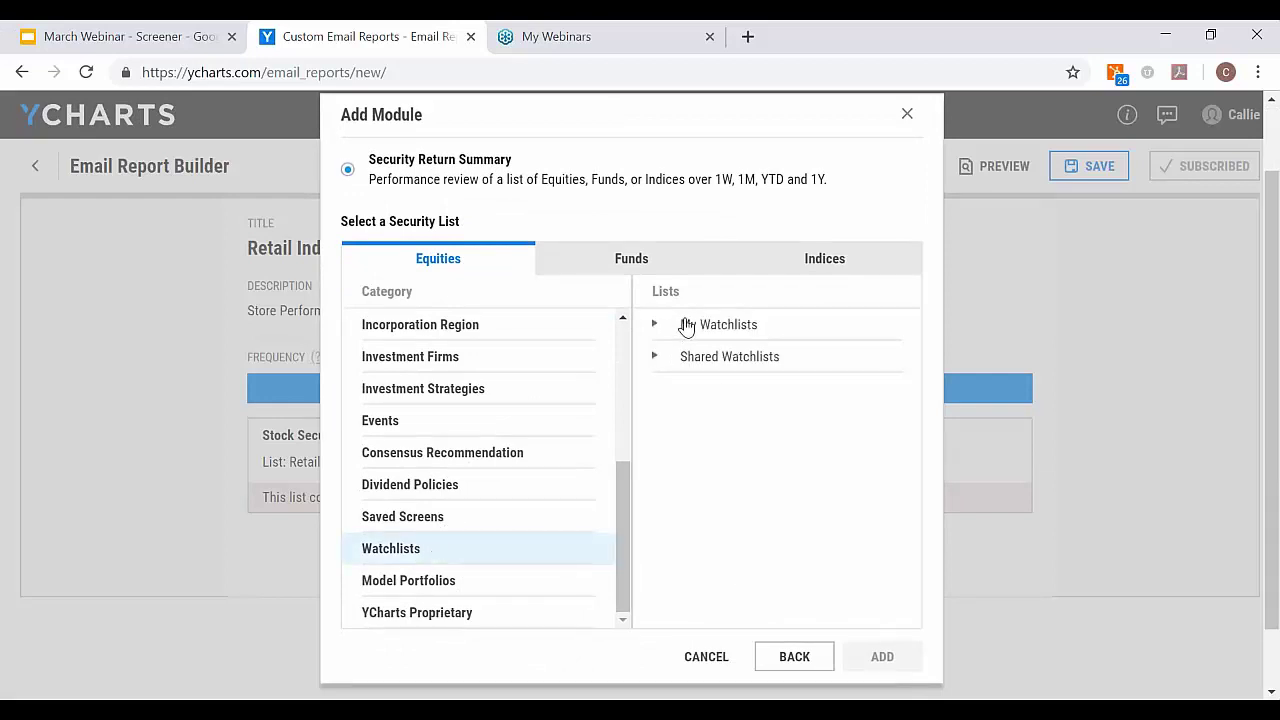
click(686, 326)
click(716, 392)
click(880, 657)
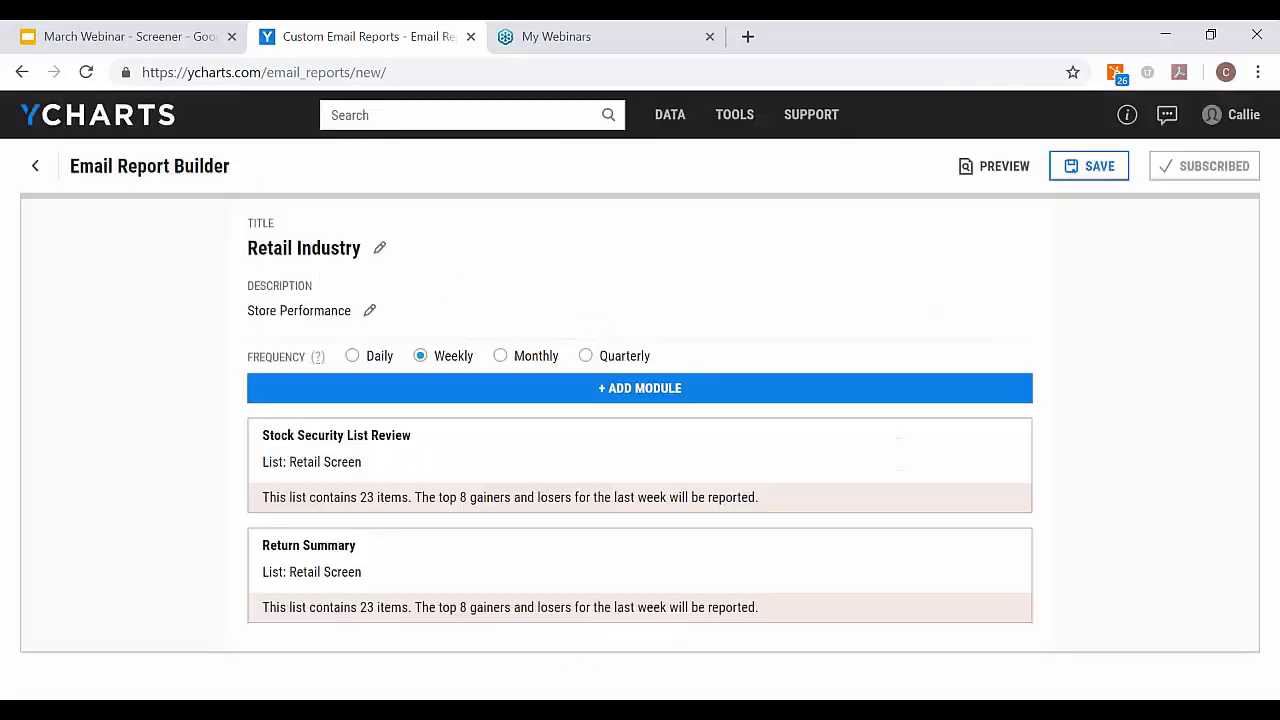
Add a Fundamental Chart module to the report, using the saved Retail Chart
click(737, 388)
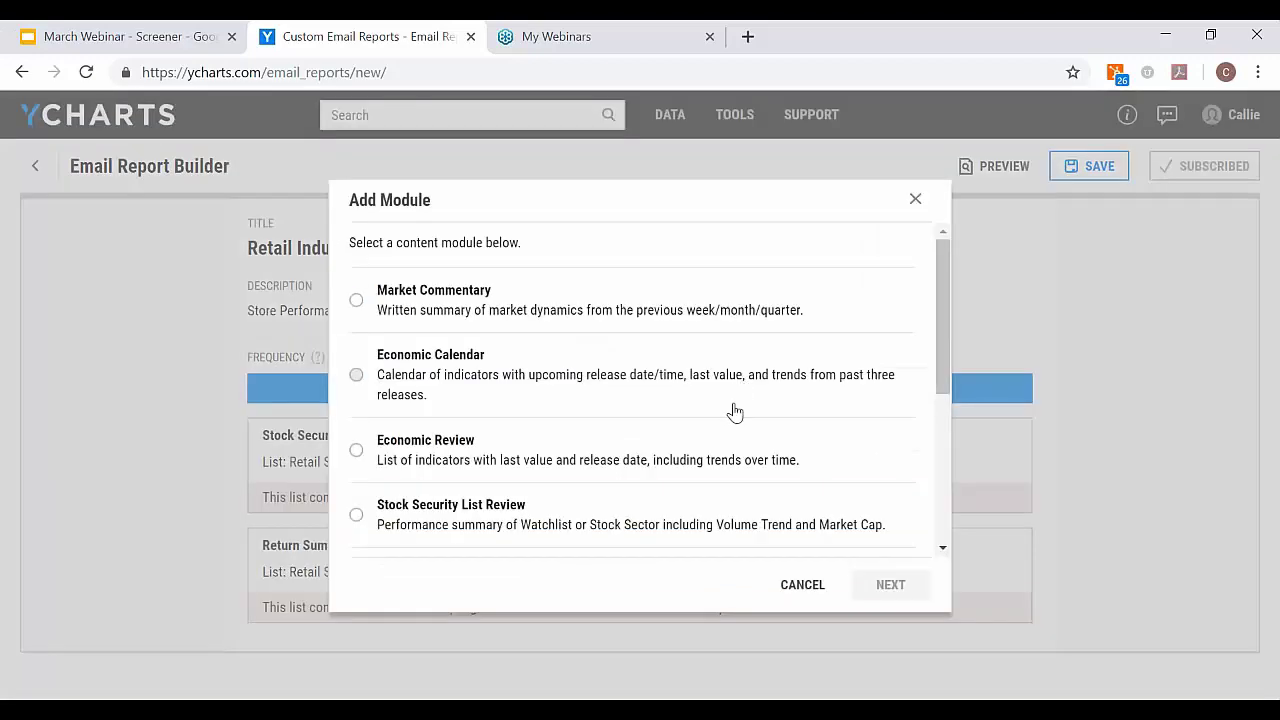
scroll(735, 408, down, 3)
click(735, 411)
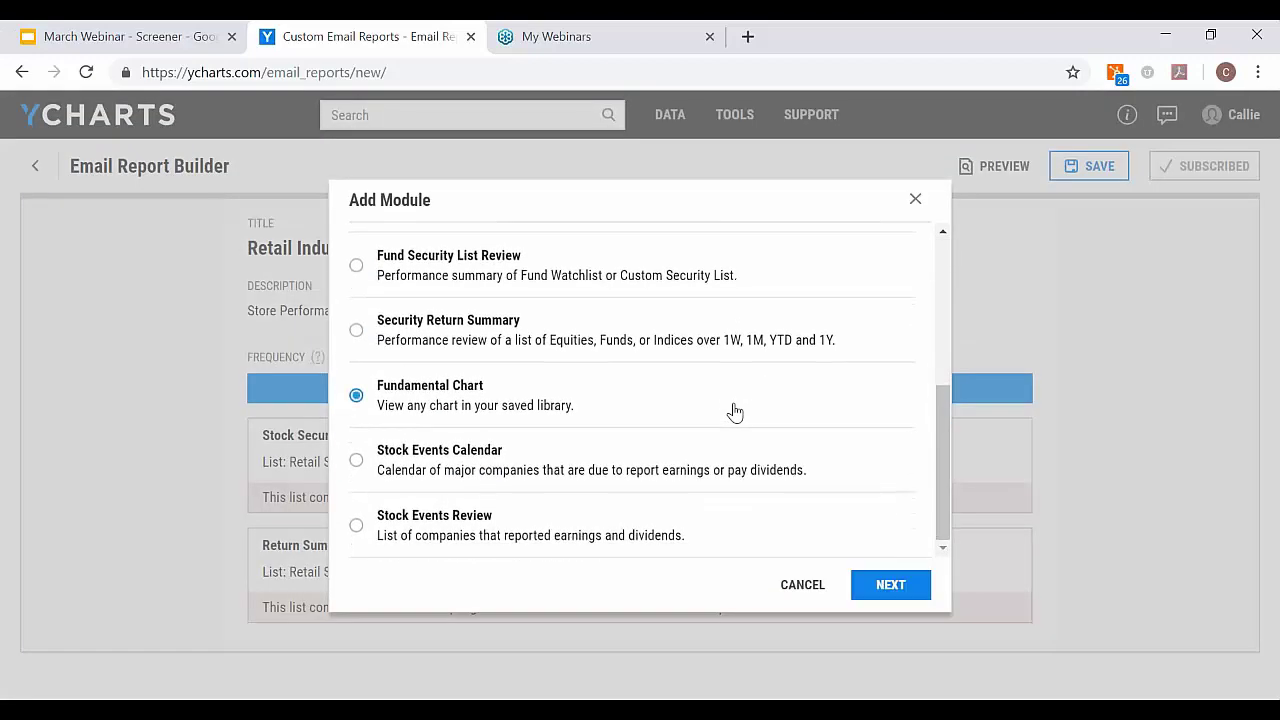
click(858, 565)
click(518, 411)
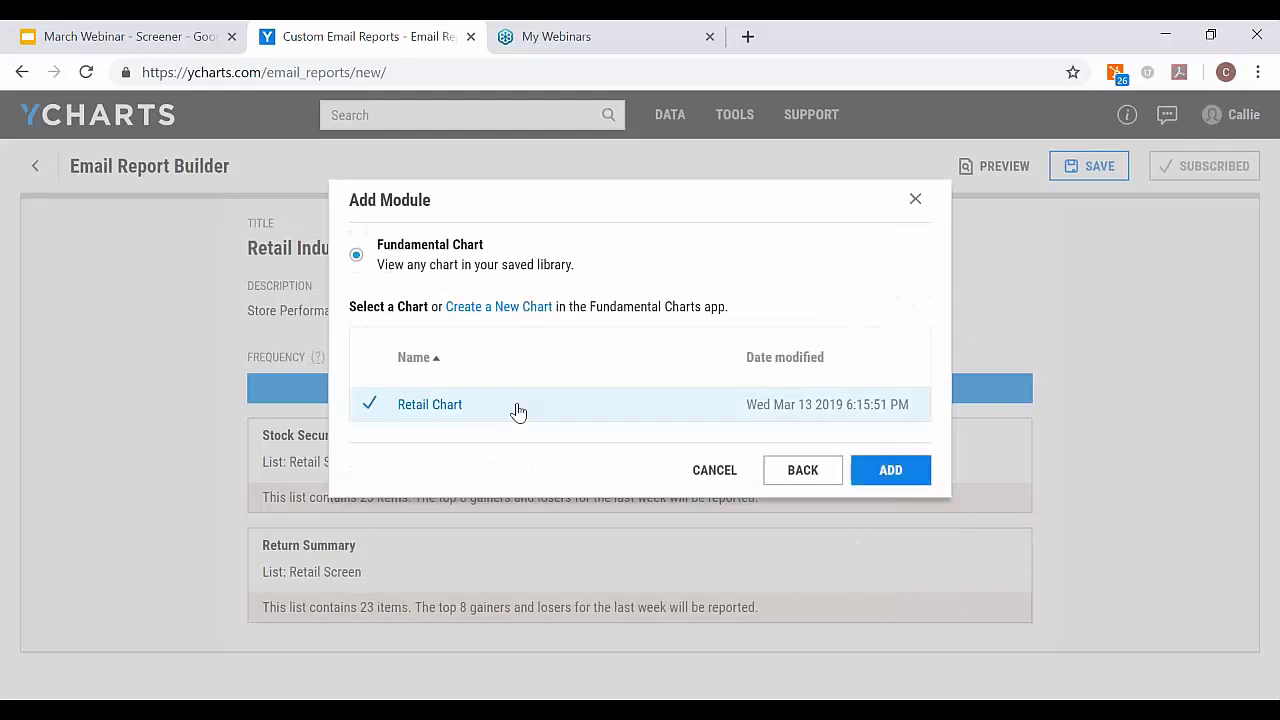
click(886, 472)
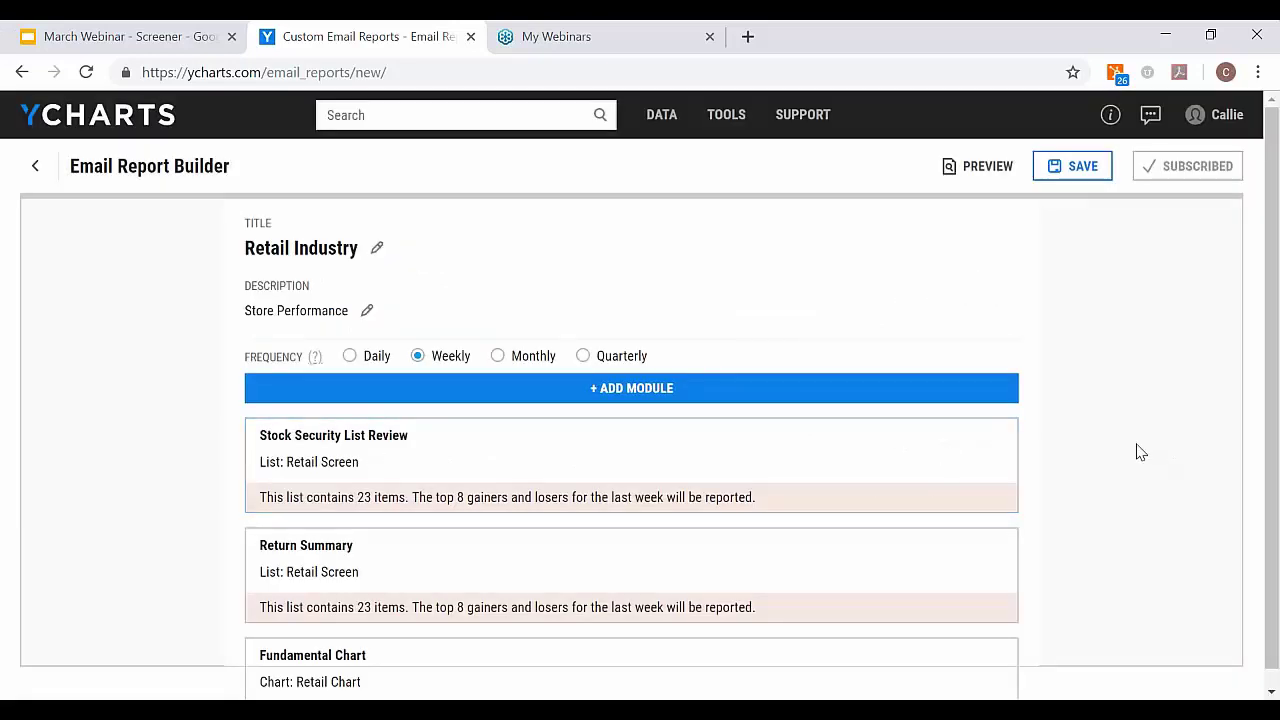
scroll(1140, 452, down, 1)
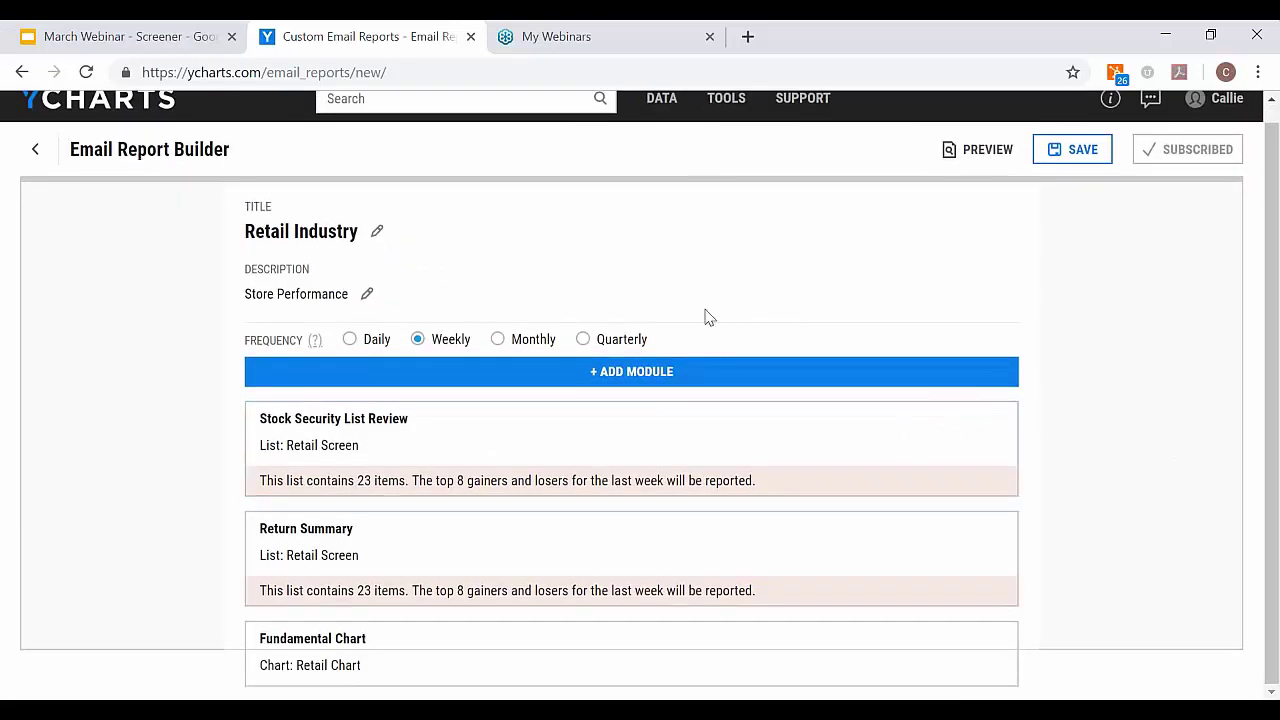
Preview the Retail Industry email report and examine its stock review, return summary and chart sections
click(965, 152)
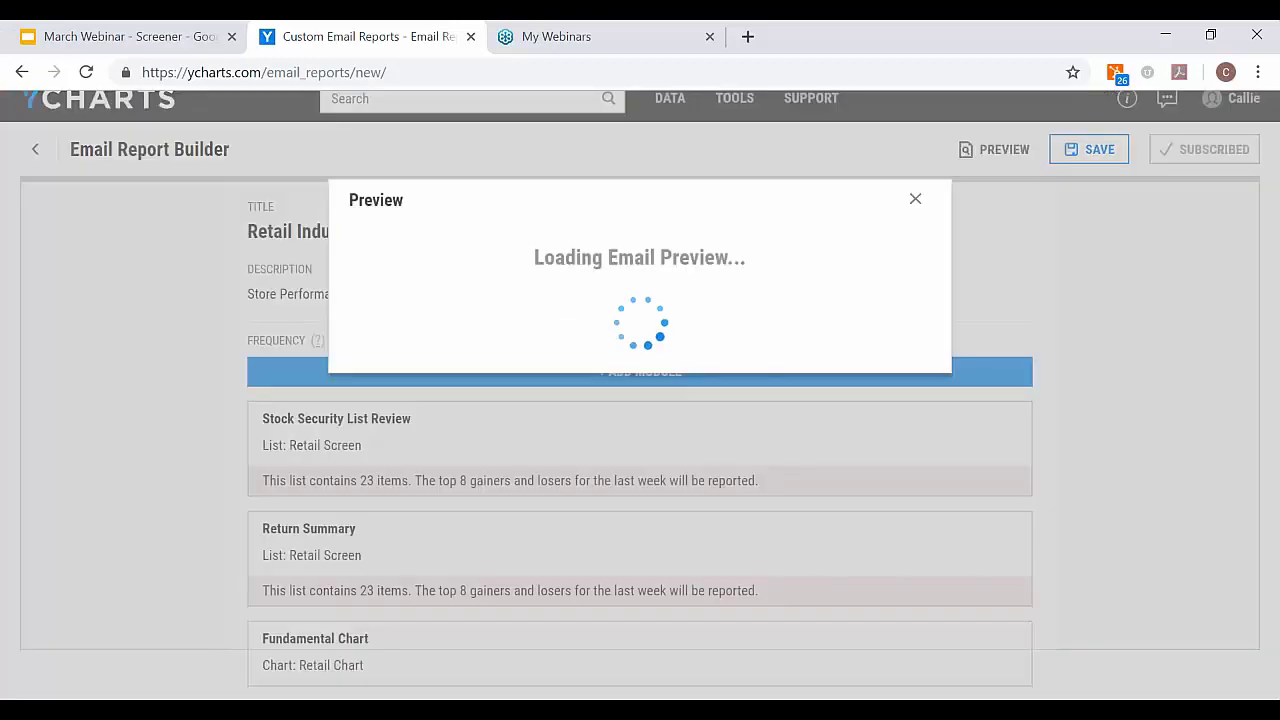
scroll(676, 535, down, 3)
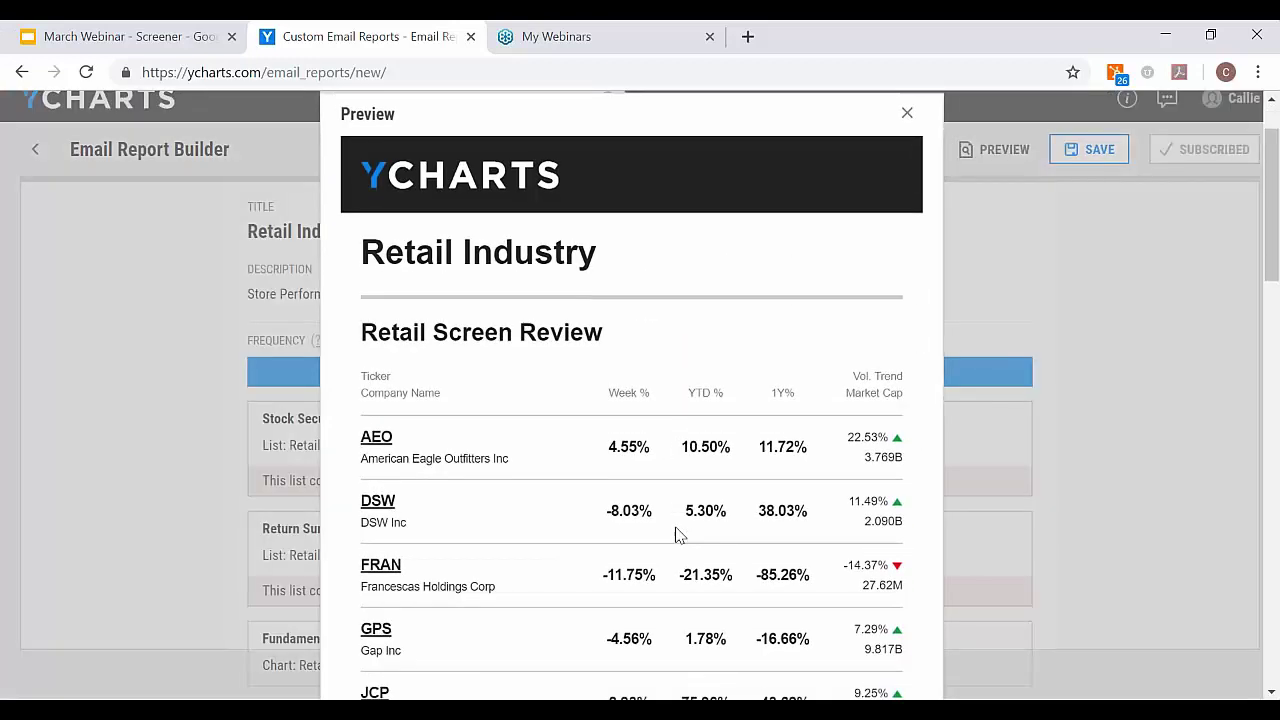
scroll(676, 535, down, 6)
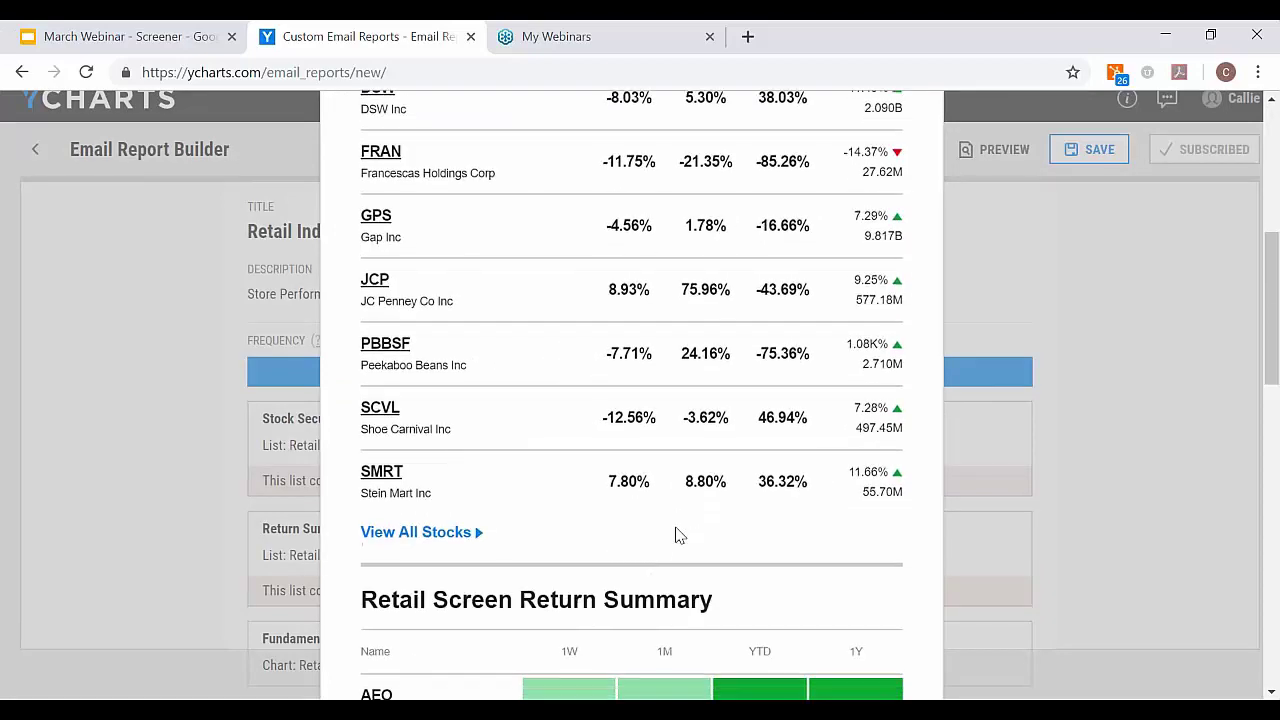
scroll(676, 535, down, 7)
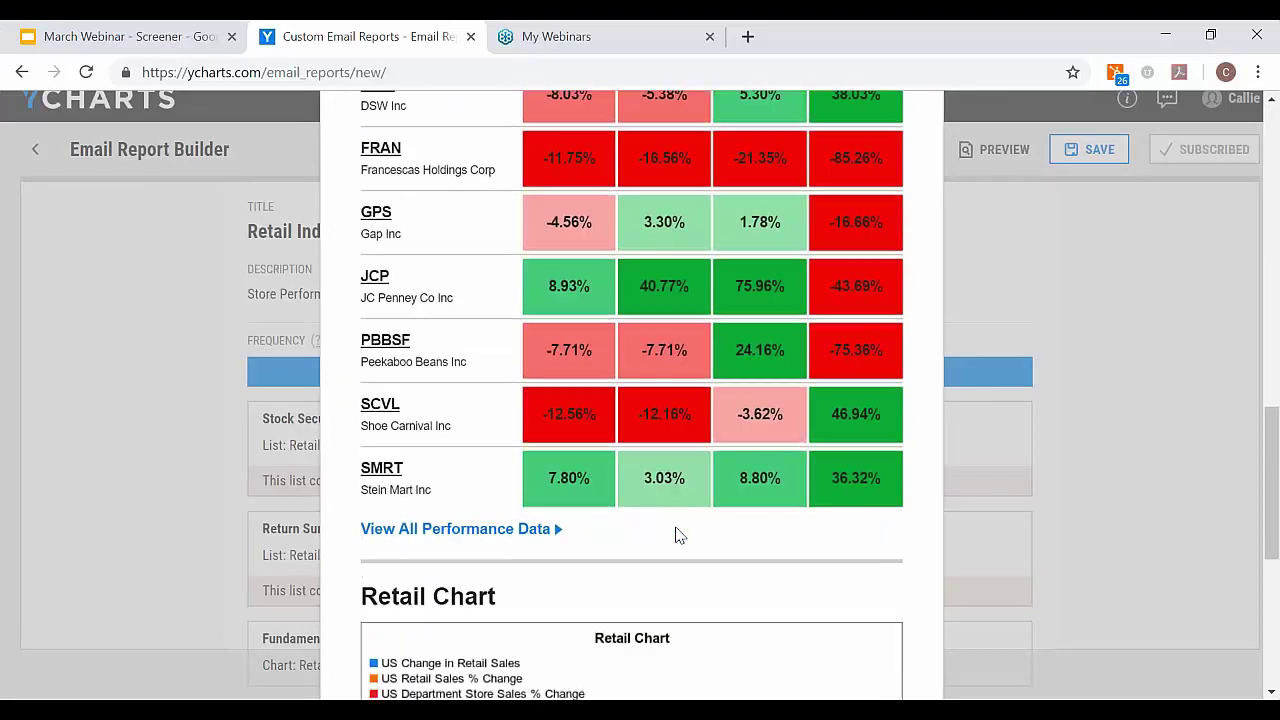
scroll(676, 535, down, 2)
scroll(676, 535, up, 7)
scroll(675, 535, up, 2)
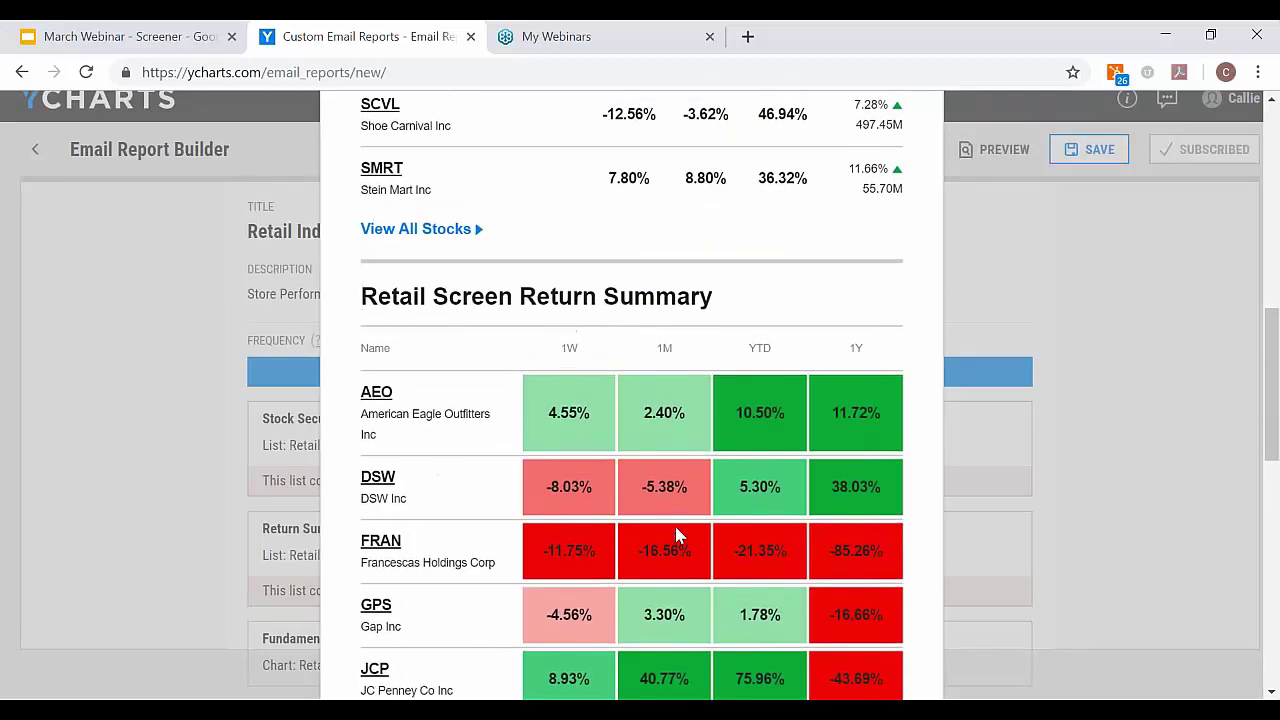
scroll(677, 535, up, 1)
scroll(679, 535, up, 5)
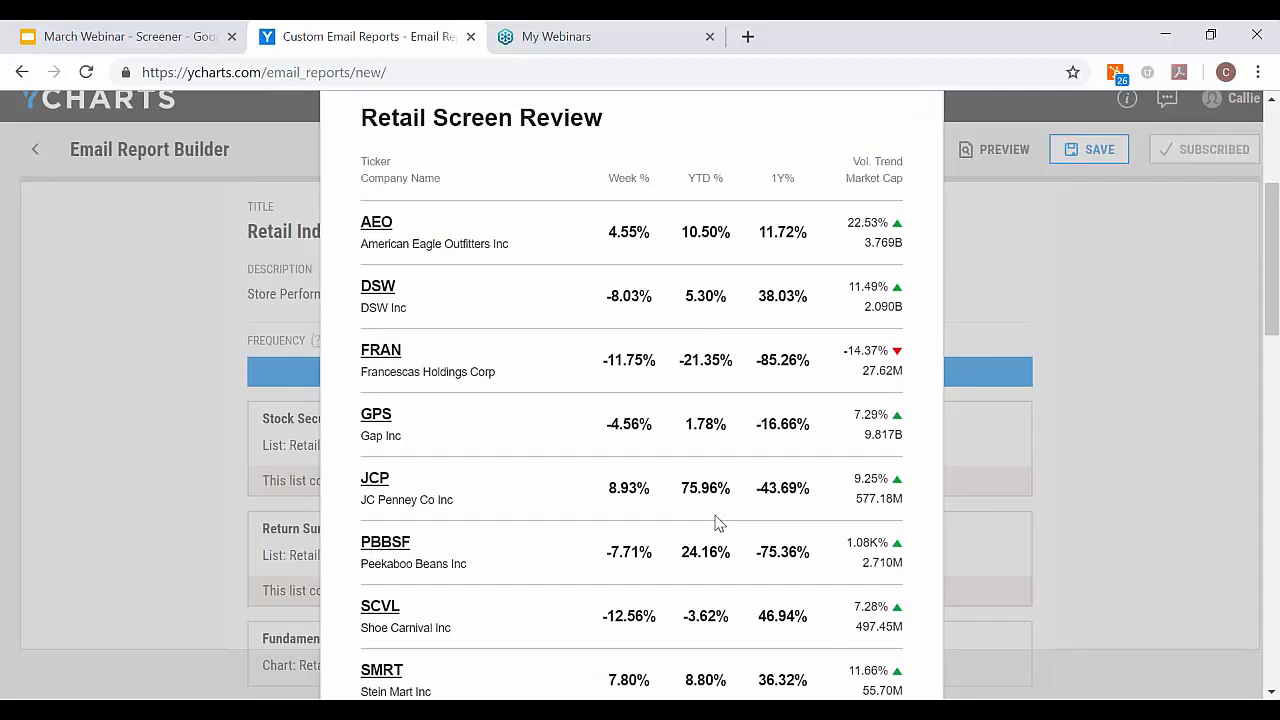
scroll(838, 268, up, 1)
scroll(838, 268, up, 3)
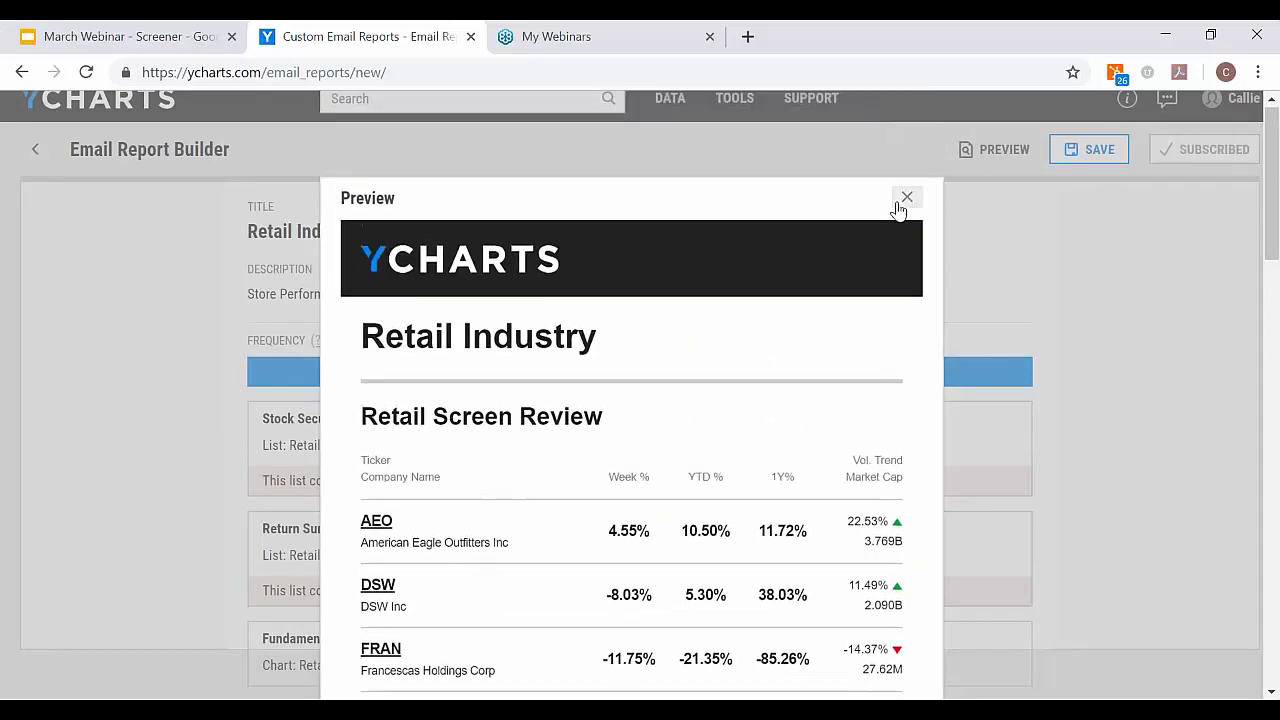
click(906, 198)
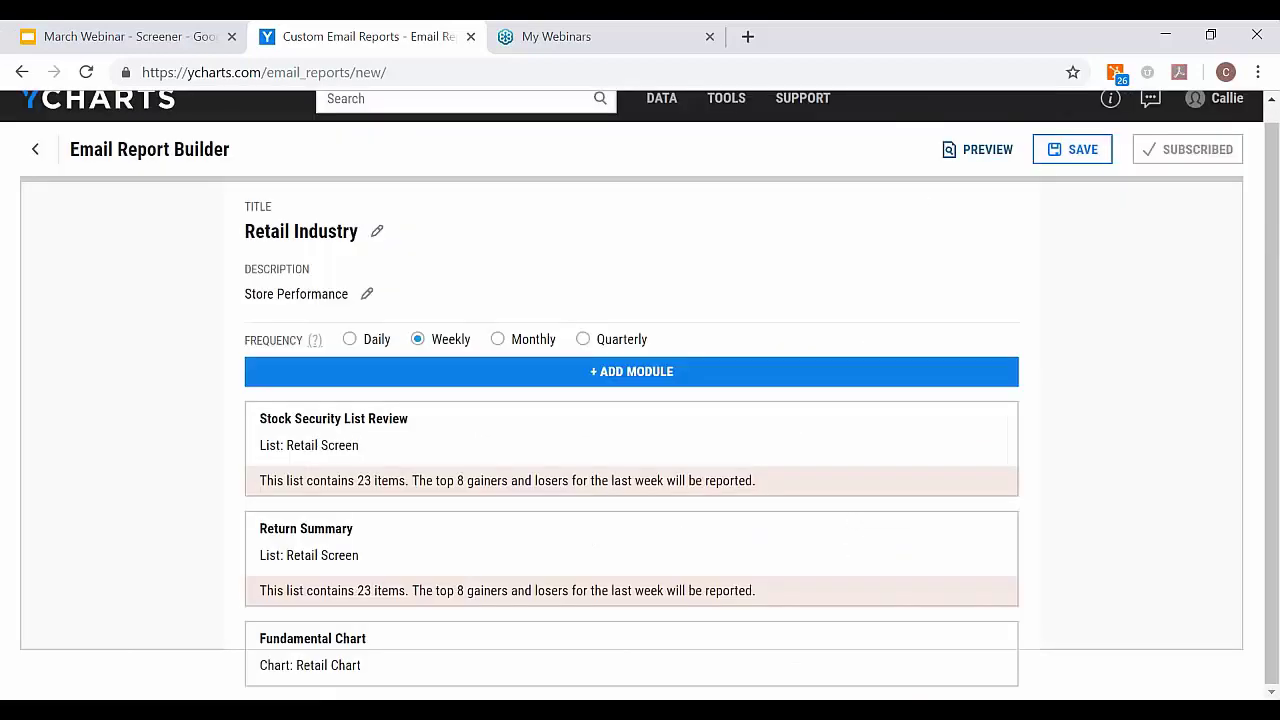
Save the Retail Industry report and return to the list of custom email reports
click(1094, 157)
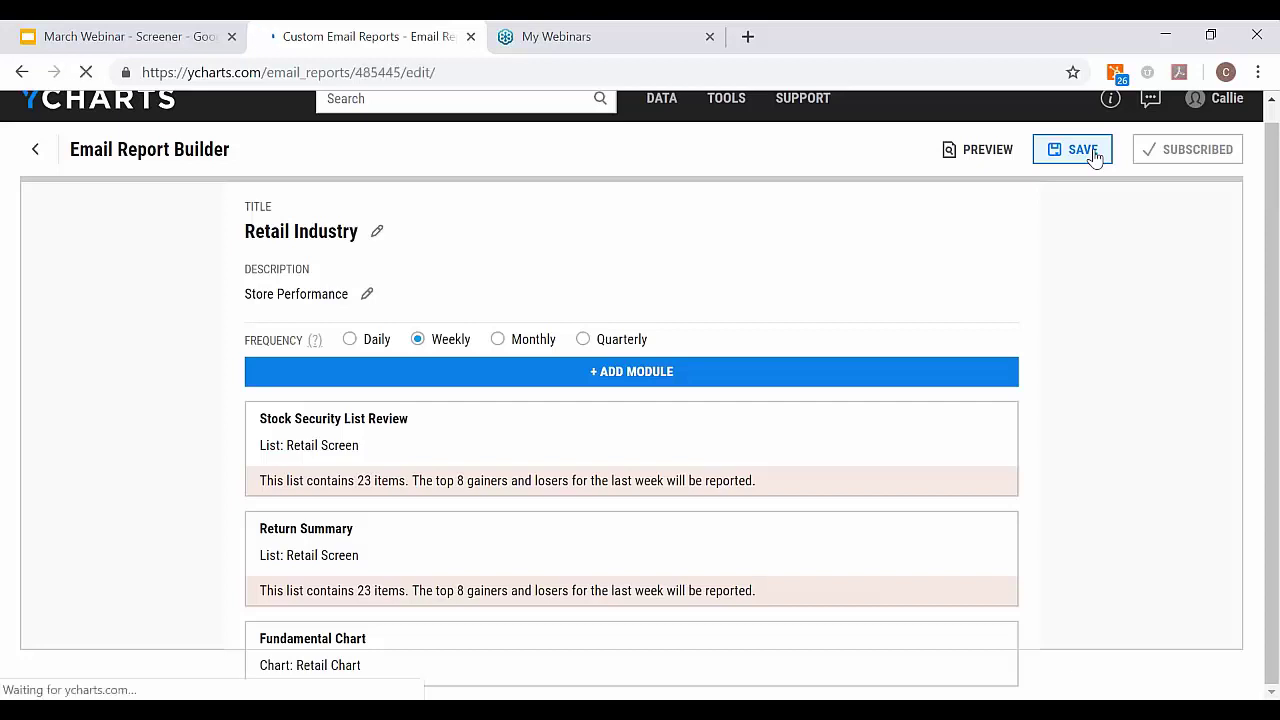
click(35, 168)
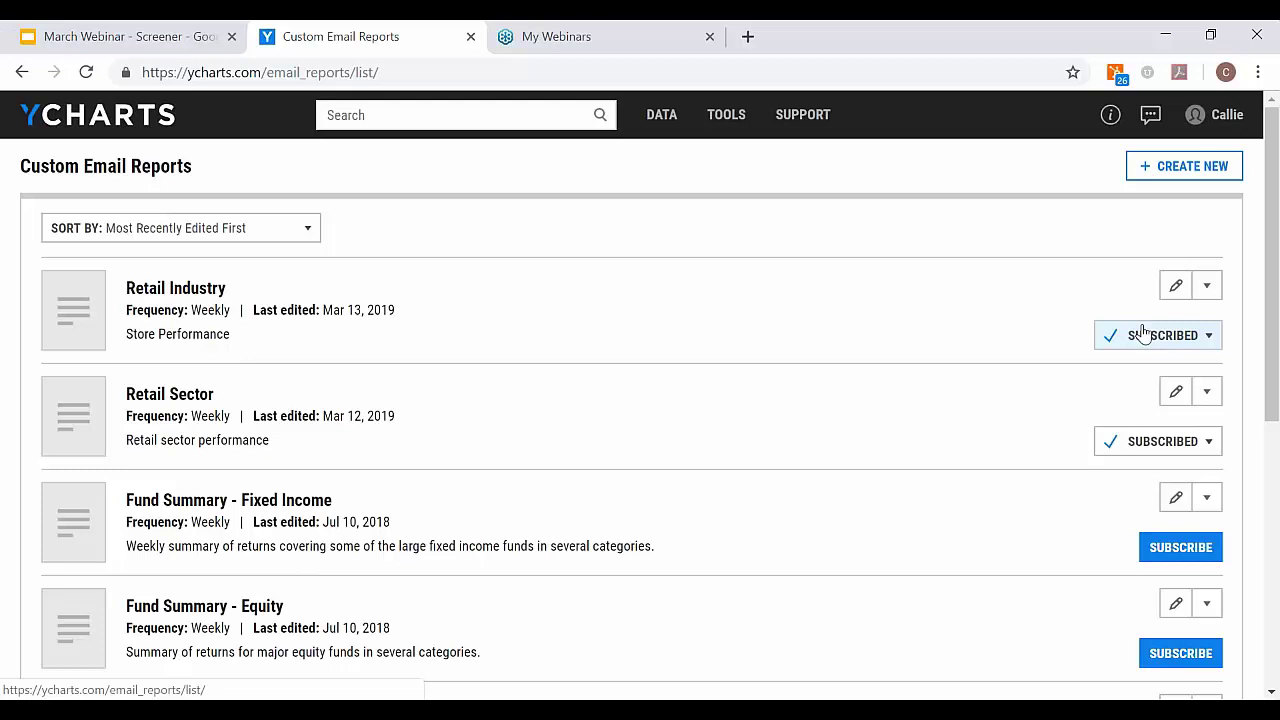
Check how the saved Retail Industry report can be reopened for editing and which other management options it offers
click(1177, 290)
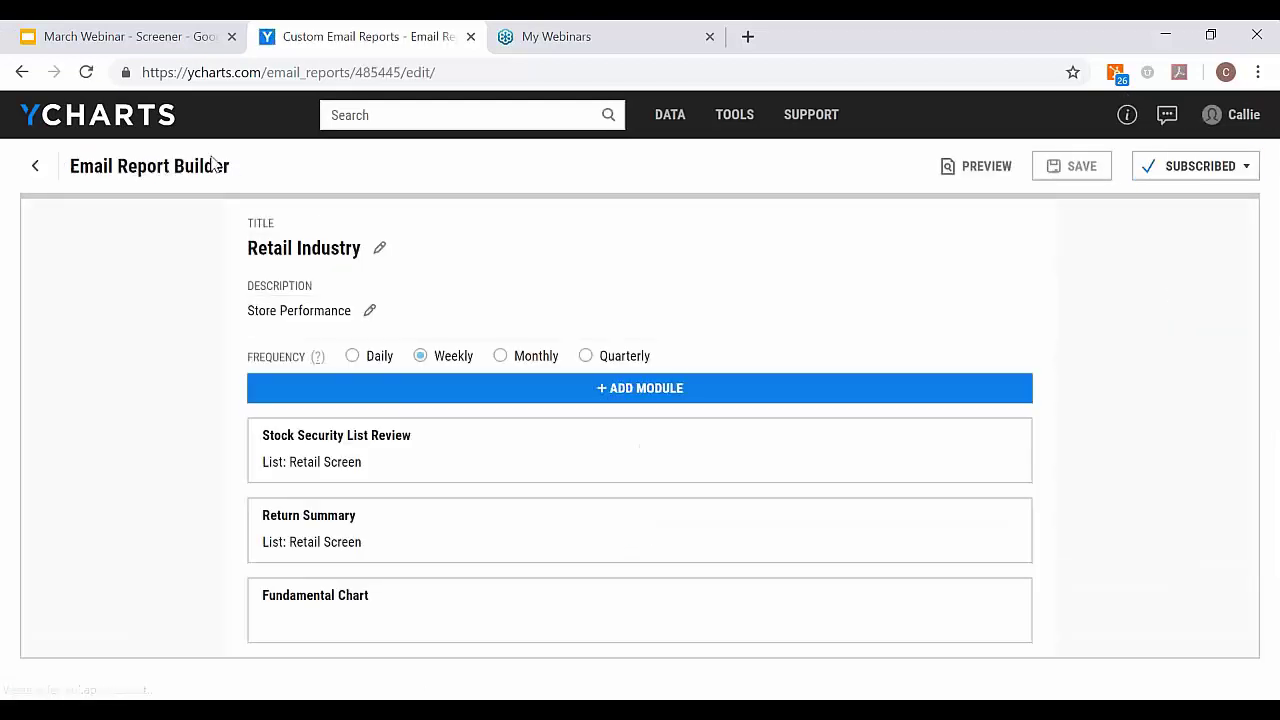
click(40, 176)
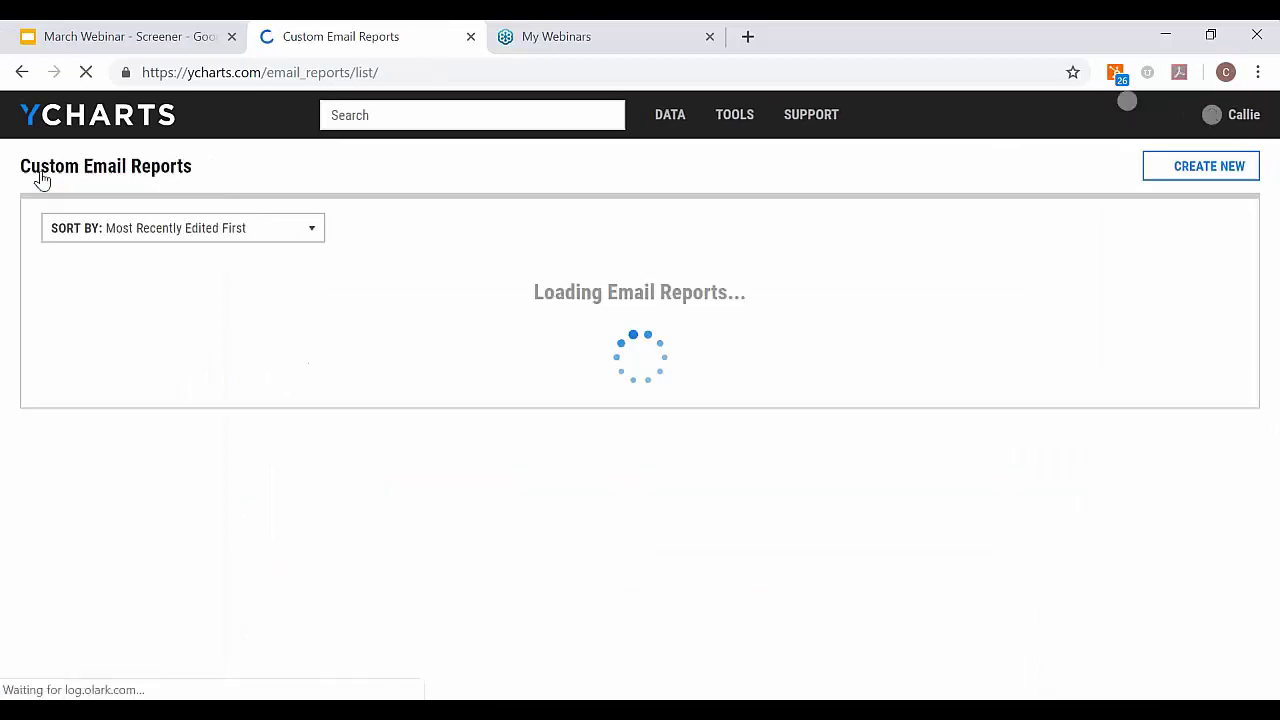
click(1206, 290)
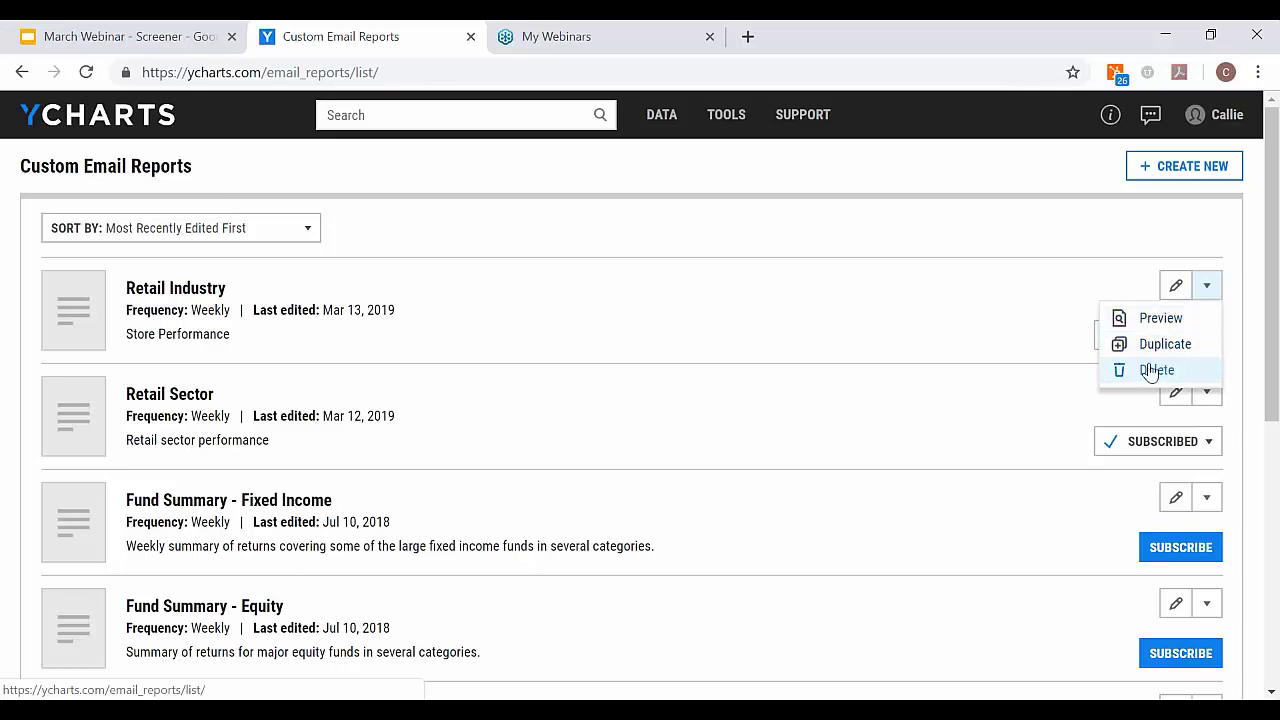
click(1010, 336)
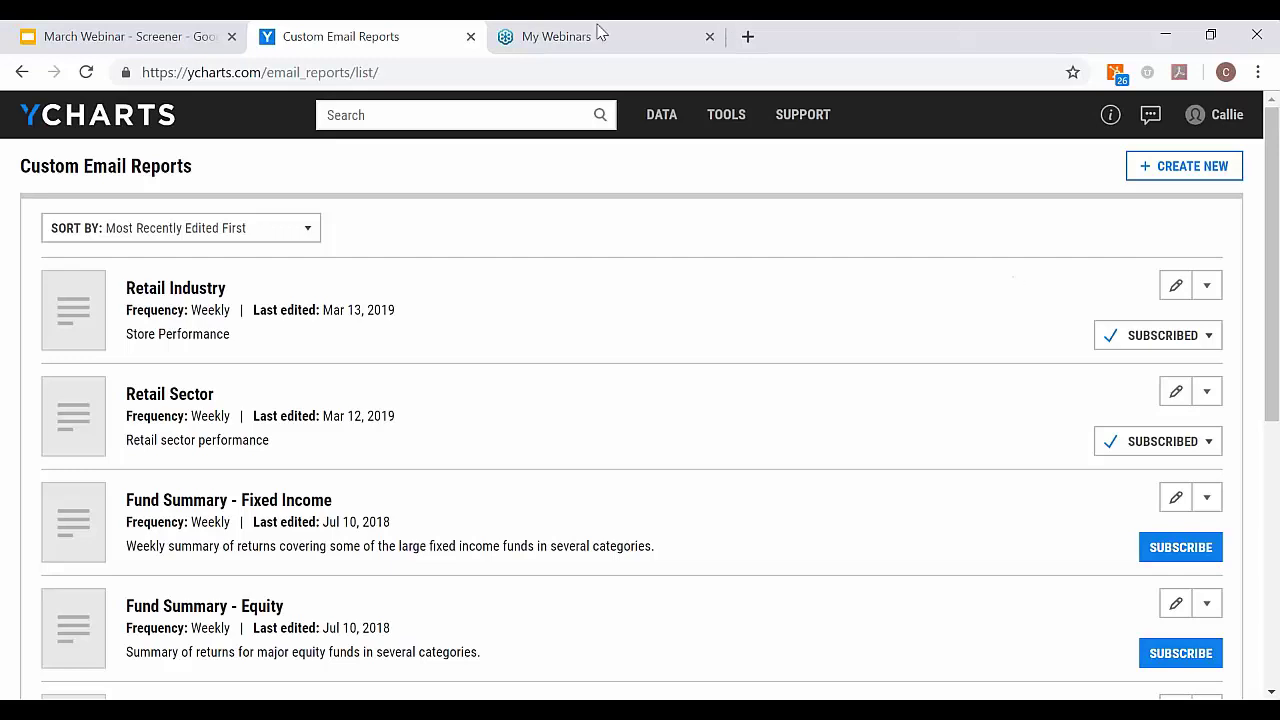
Go to the dashboard and look at the form for creating a new equity watchlist, without creating one
click(117, 124)
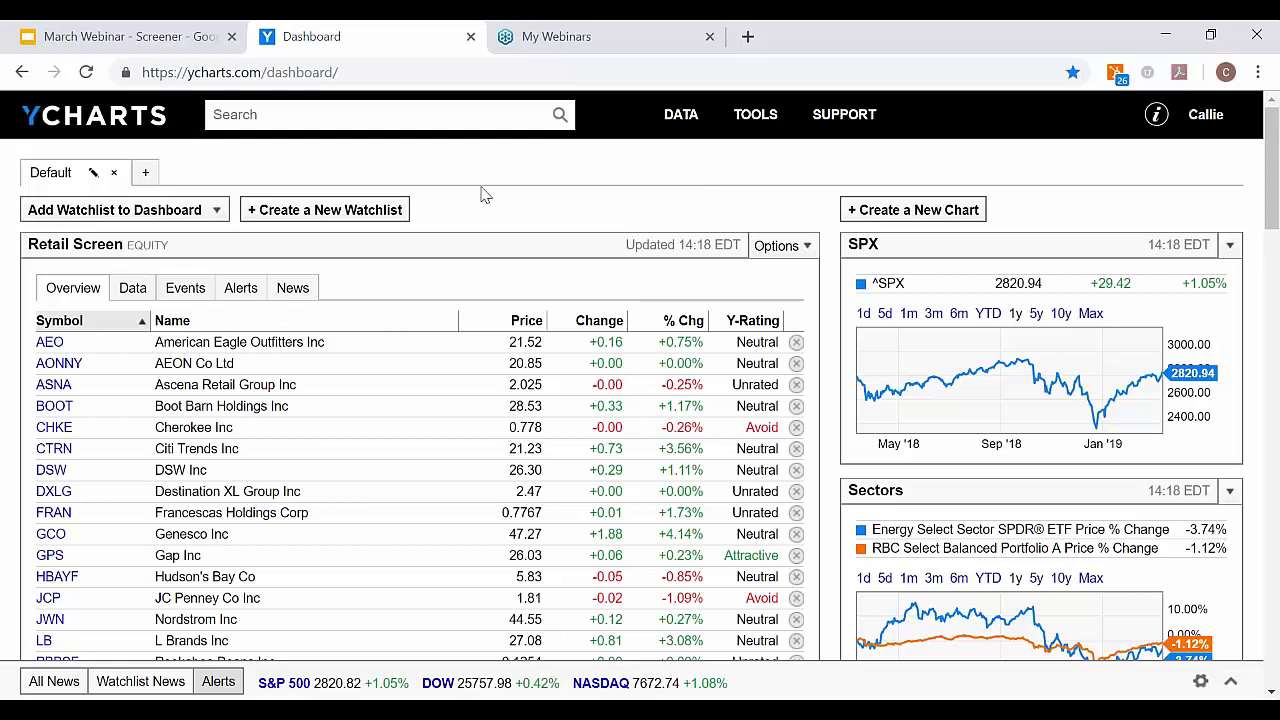
click(352, 218)
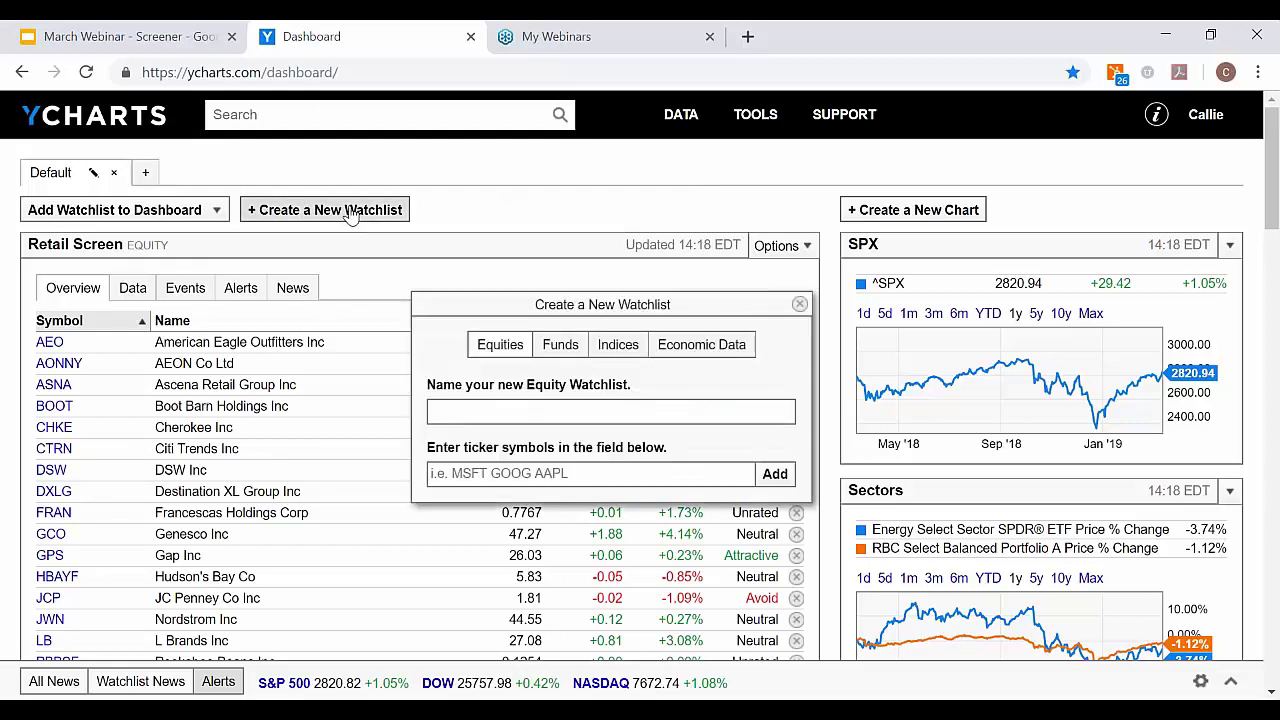
click(536, 475)
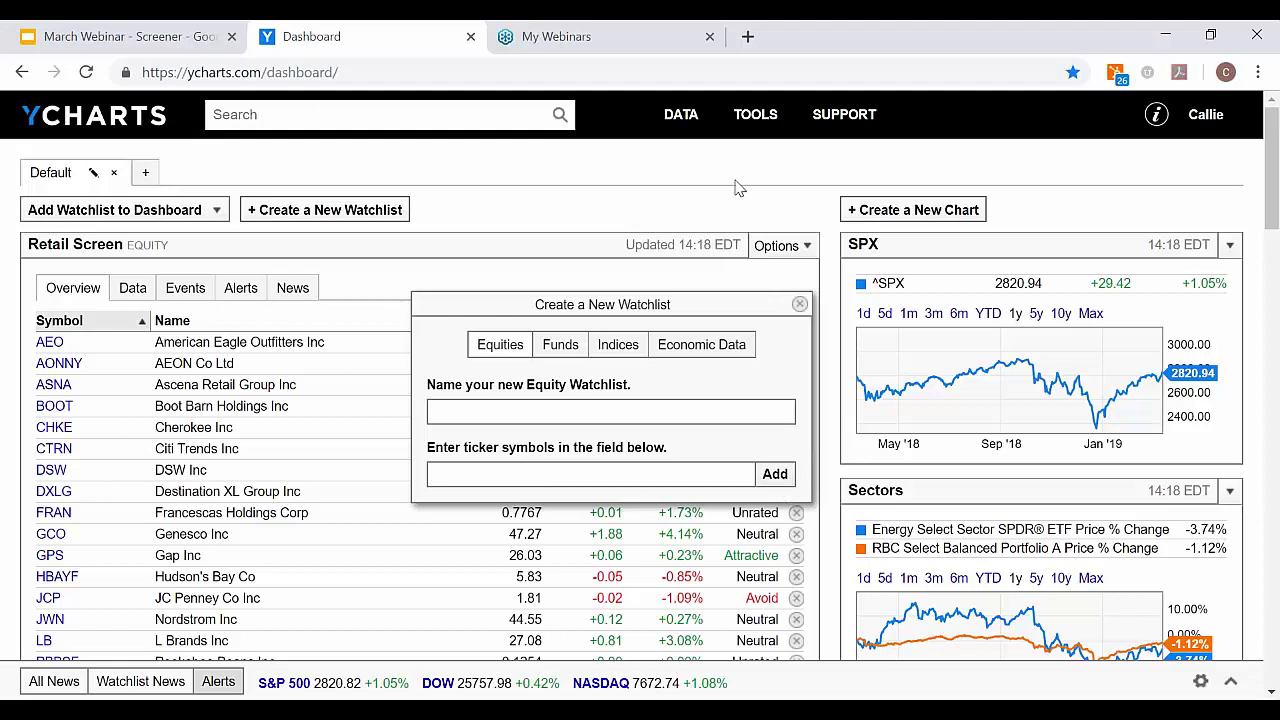
key(Escape)
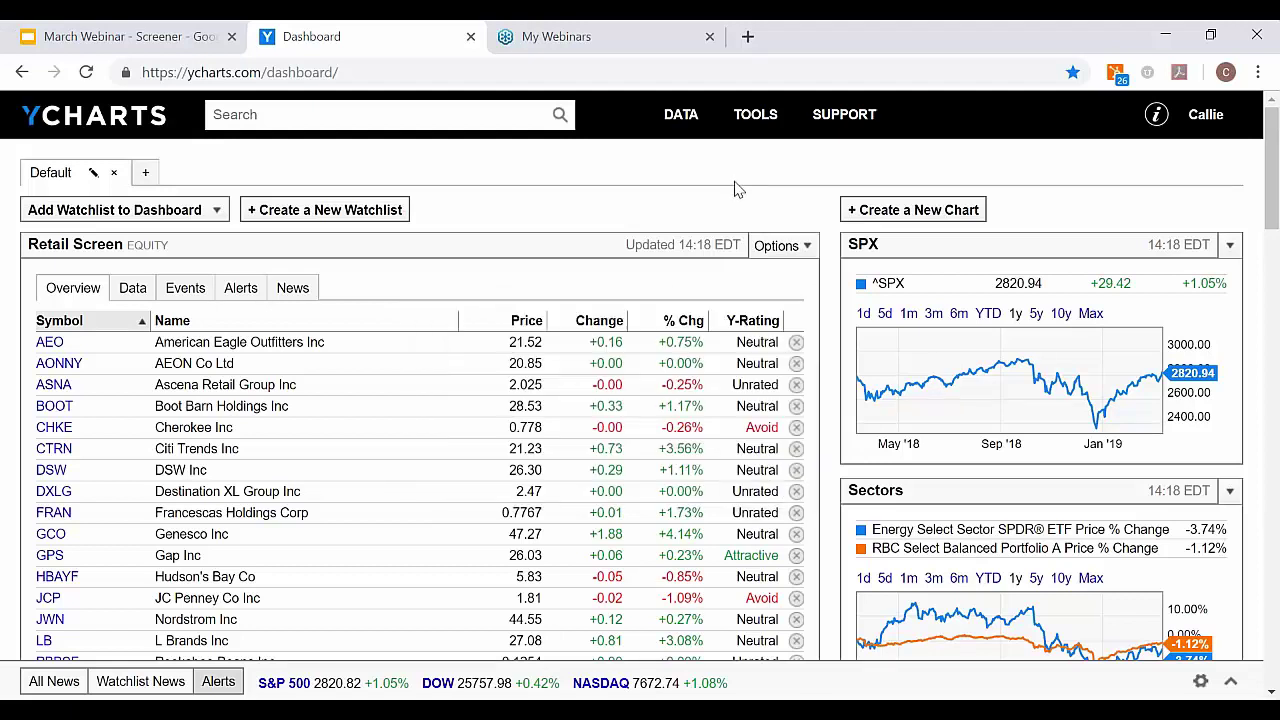
Start a new equity screen and intersect it with the personal portfolio list in My Watchlists
mouse_move(755, 114)
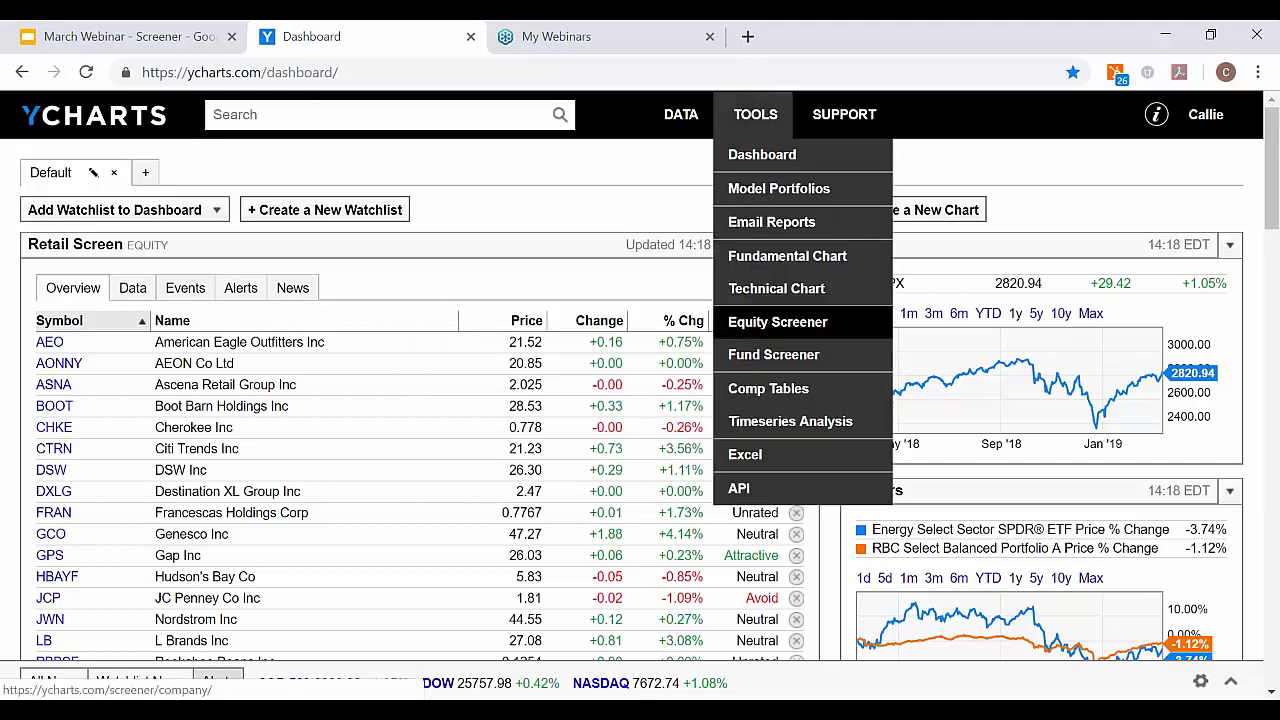
click(778, 321)
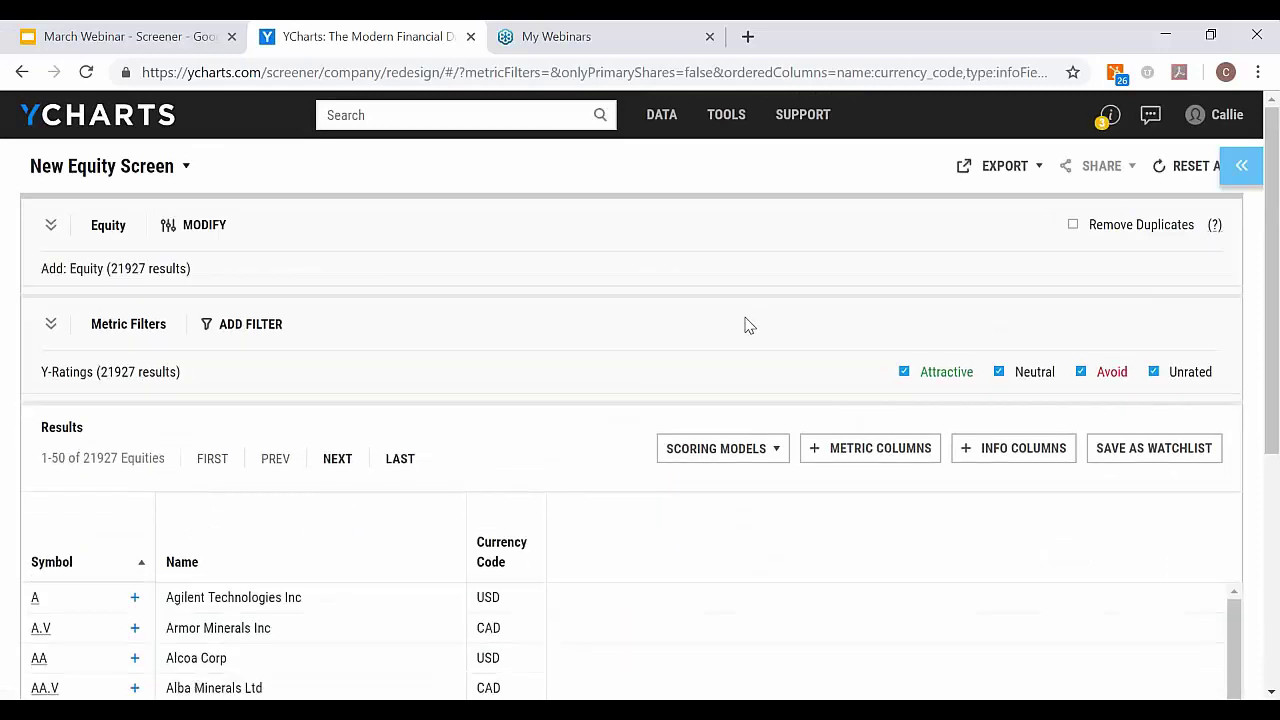
click(190, 223)
scroll(430, 480, down, 5)
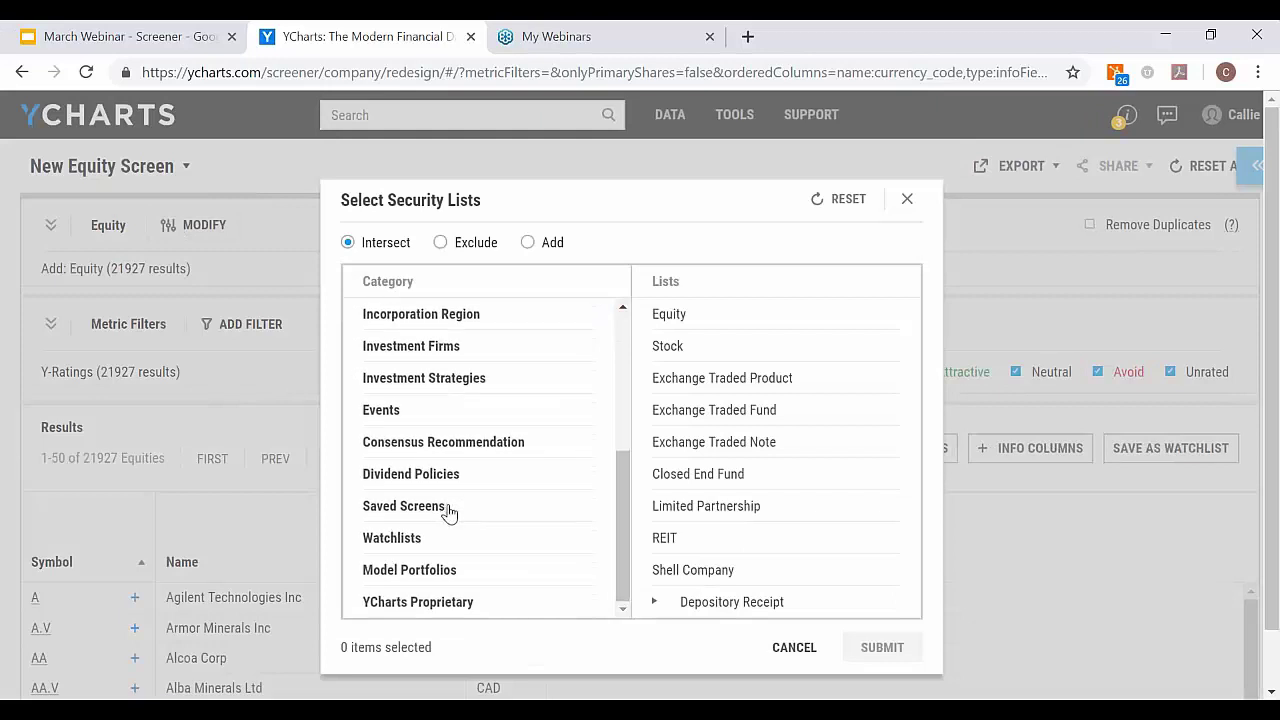
click(455, 481)
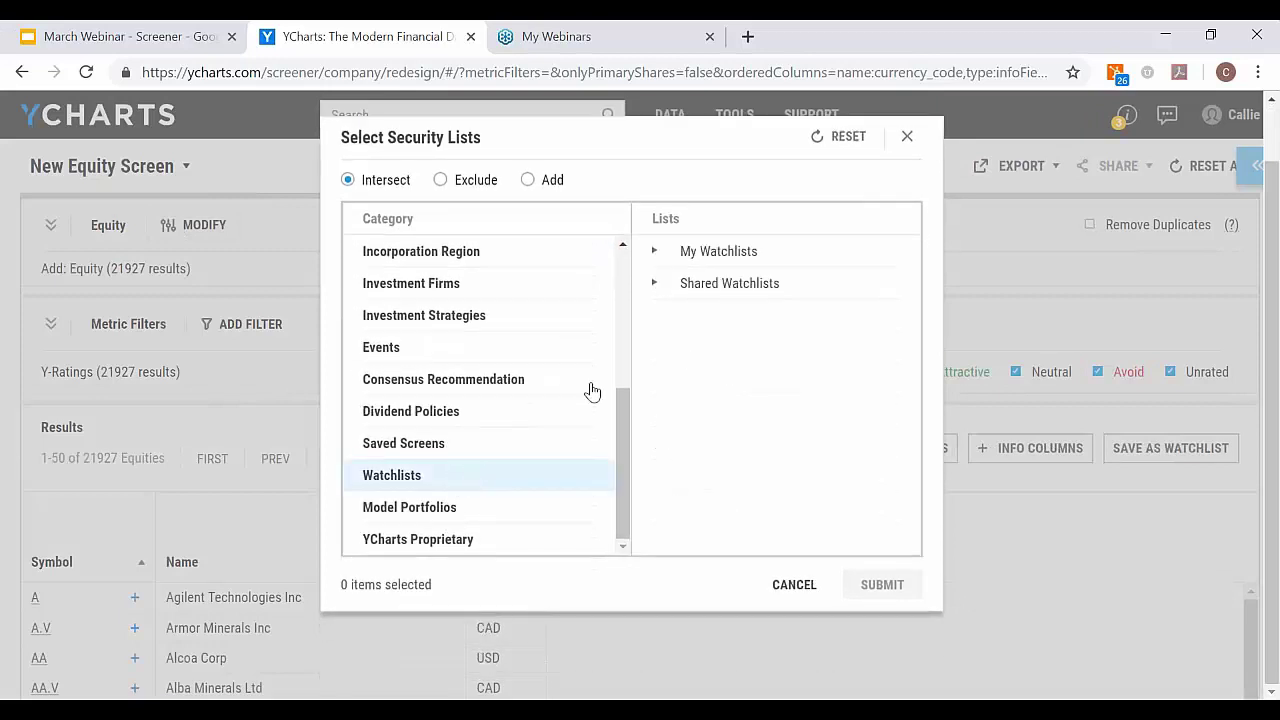
click(735, 253)
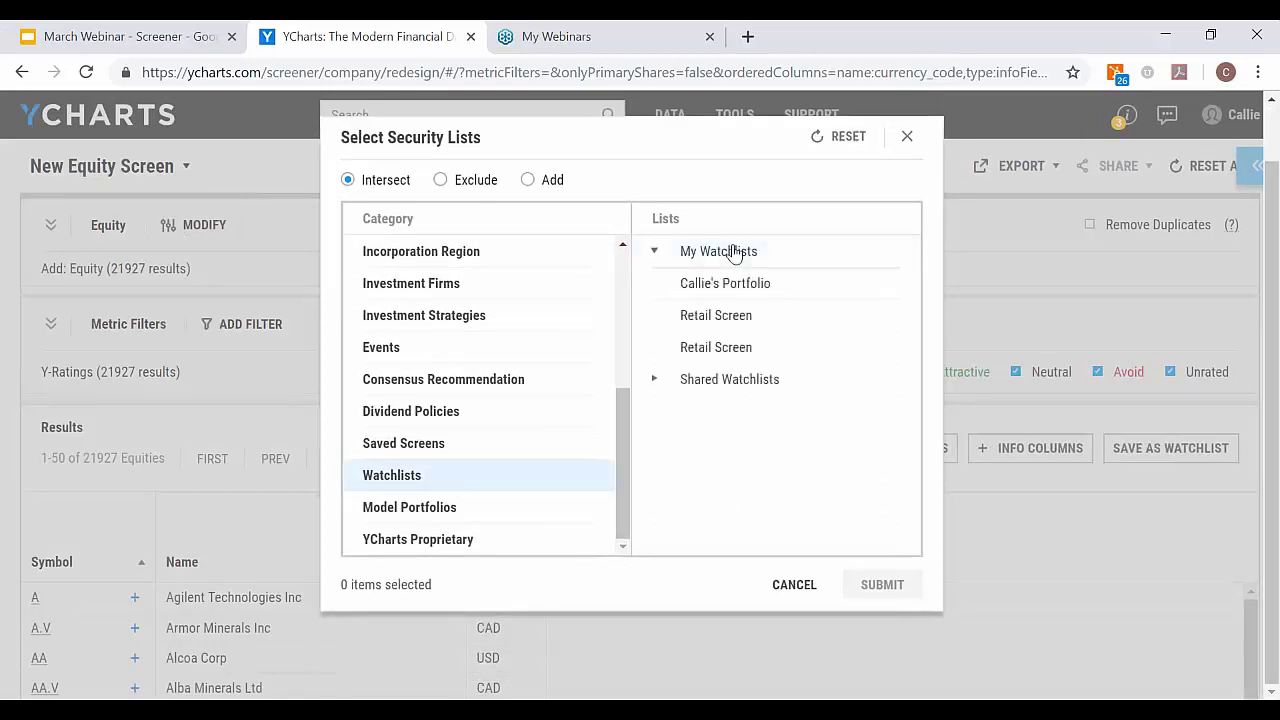
click(740, 284)
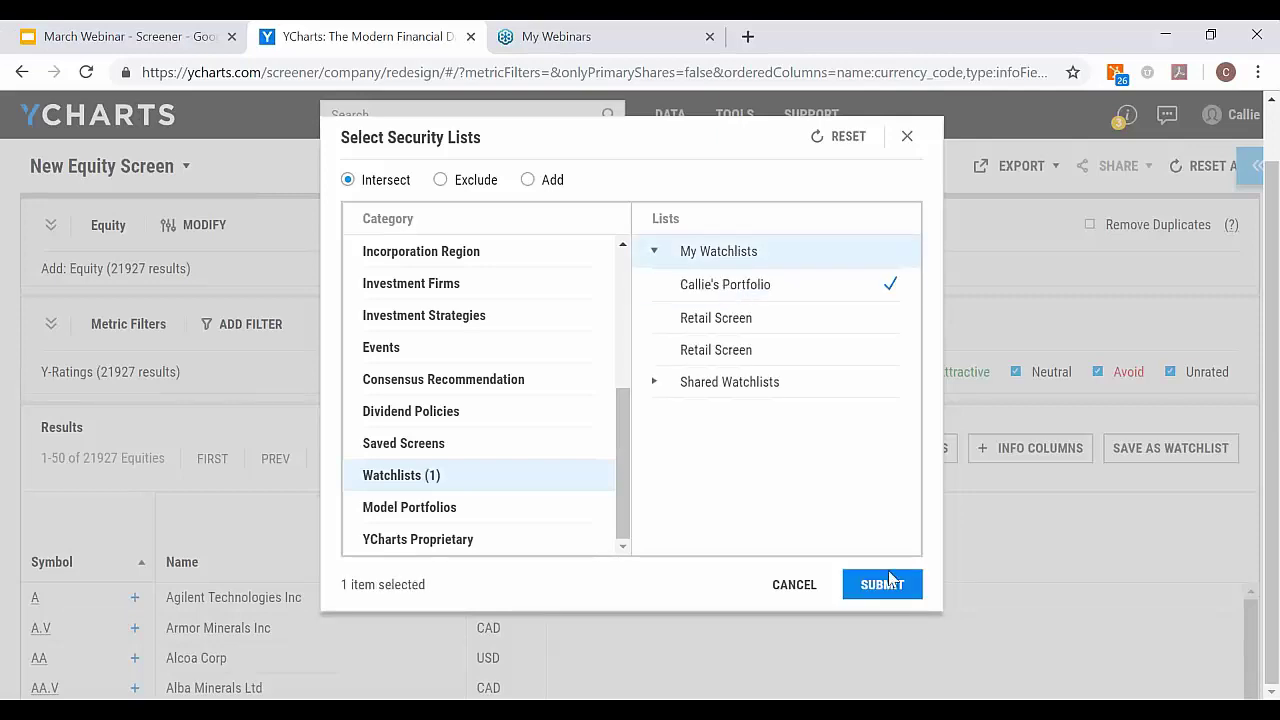
click(866, 584)
scroll(860, 574, down, 2)
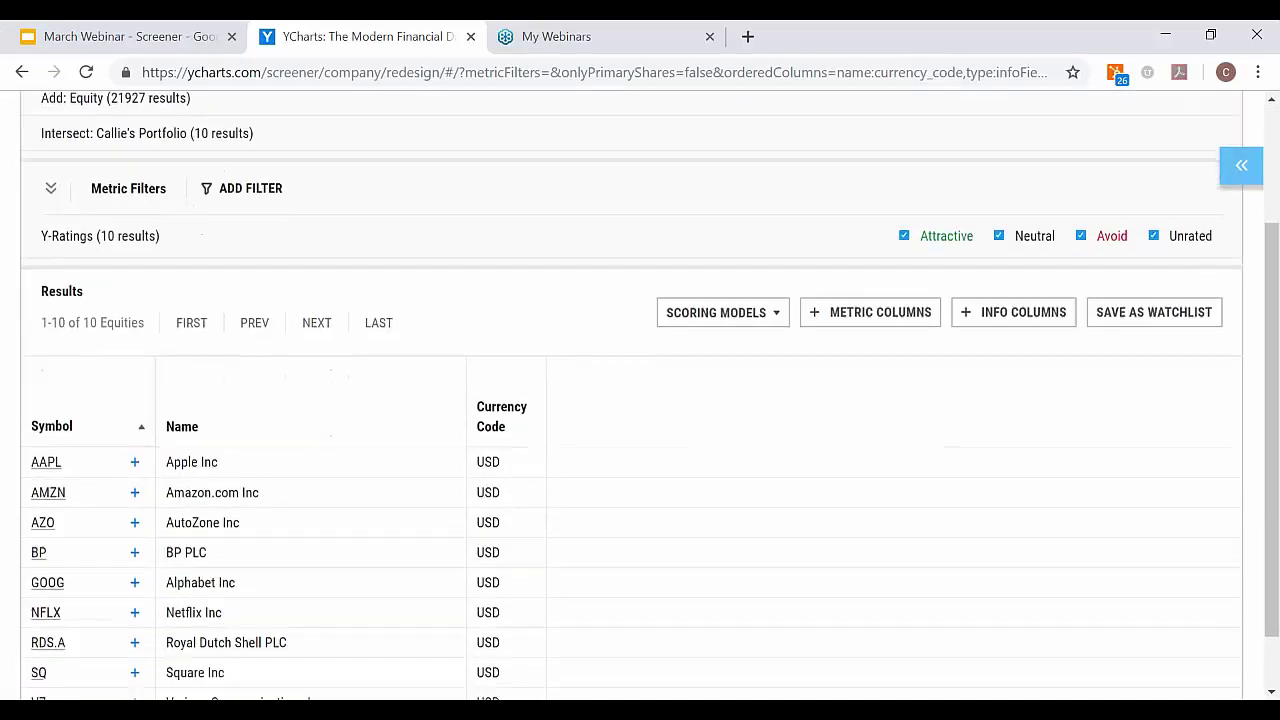
scroll(640, 450, down, 1)
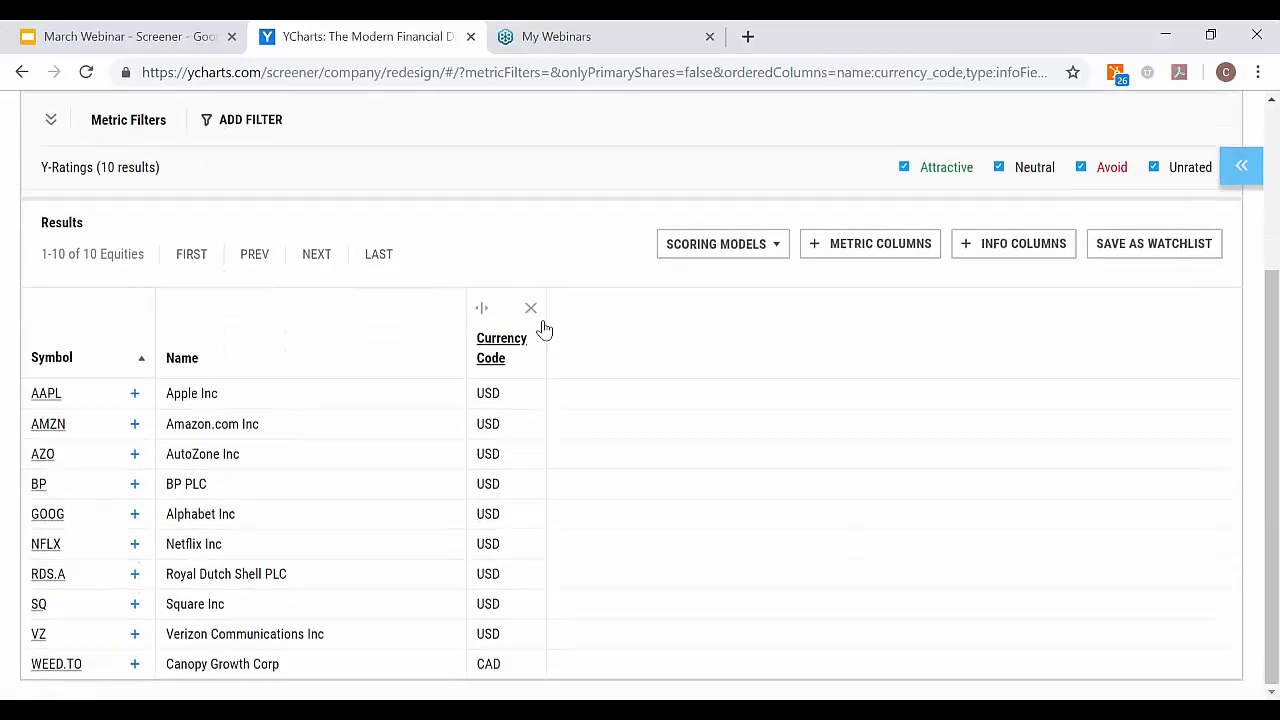
scroll(540, 342, up, 2)
scroll(535, 338, up, 1)
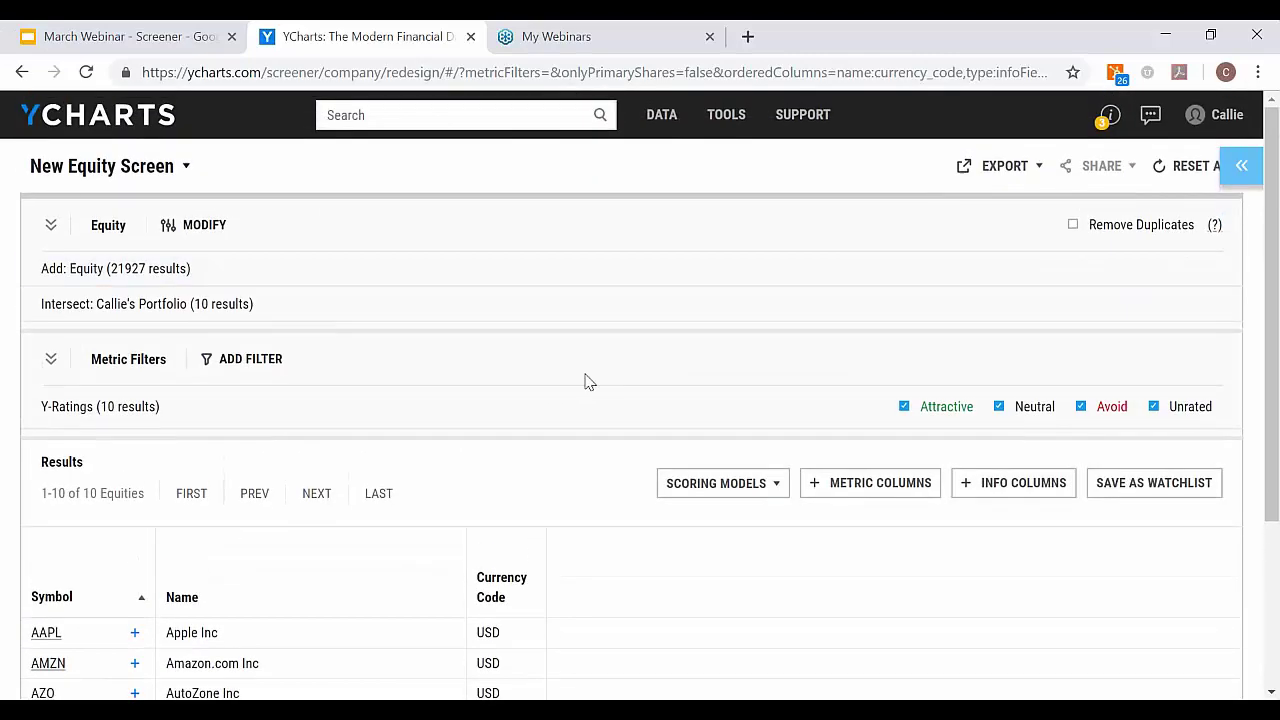
Show the data view of the Retail Screen watchlist on the dashboard and remove its Beta (5Y) column
click(130, 122)
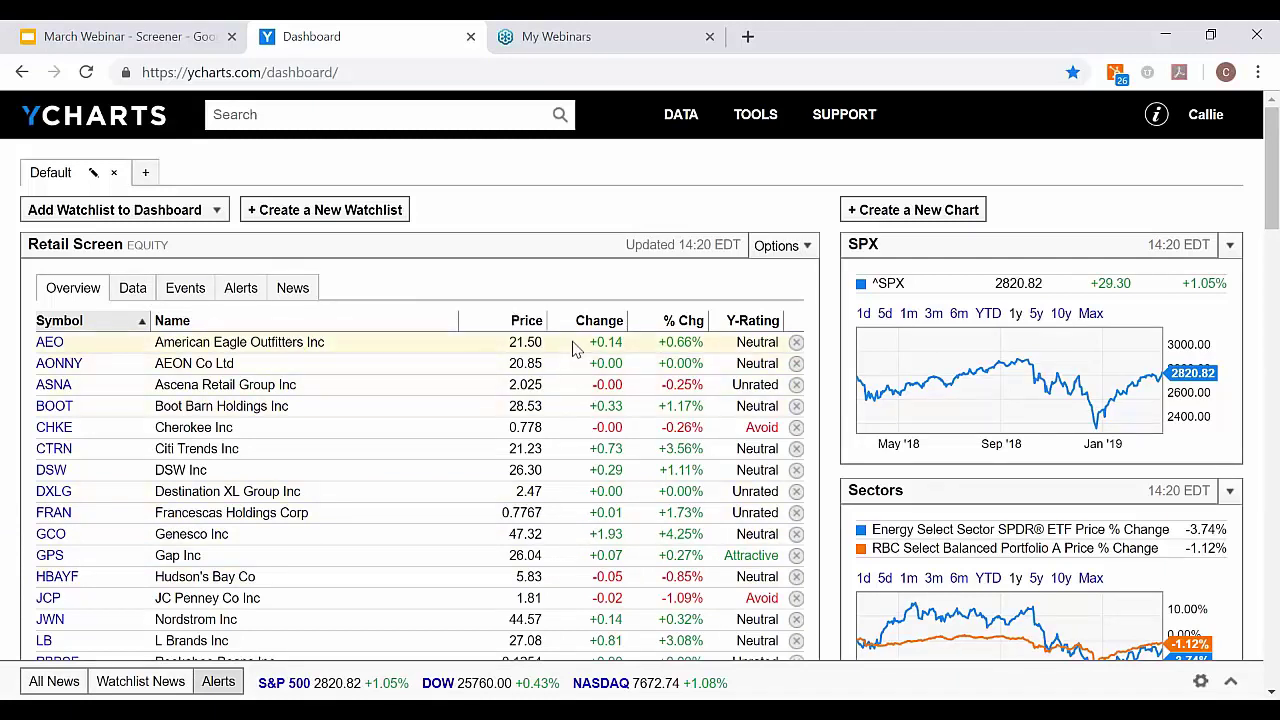
click(131, 294)
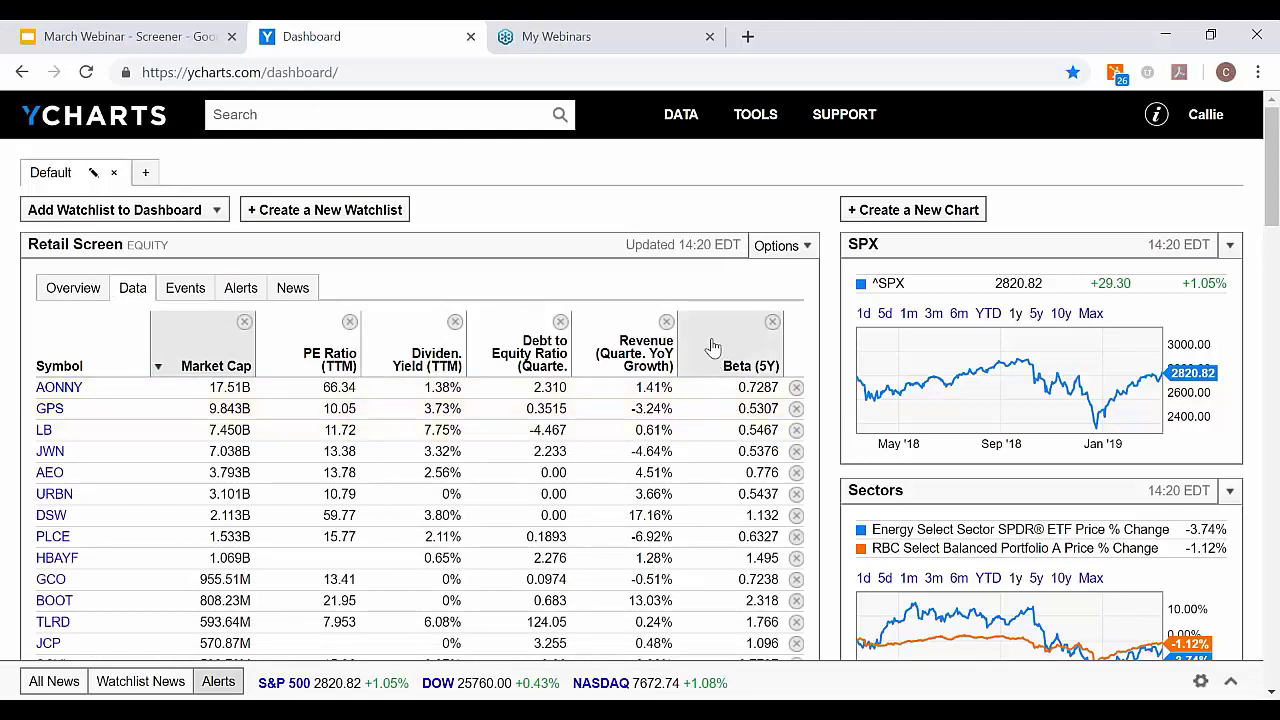
click(773, 322)
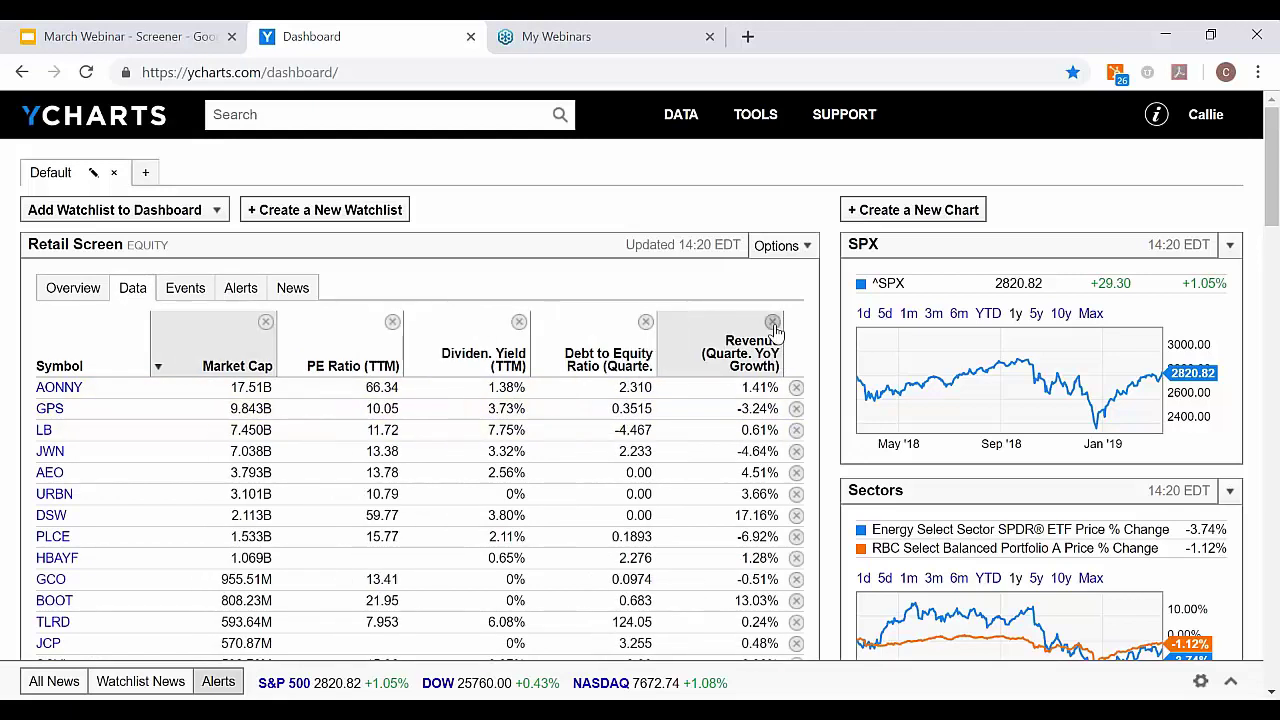
Add the Alpha (1Y) metric as a column in the Retail Screen watchlist's data view
click(805, 250)
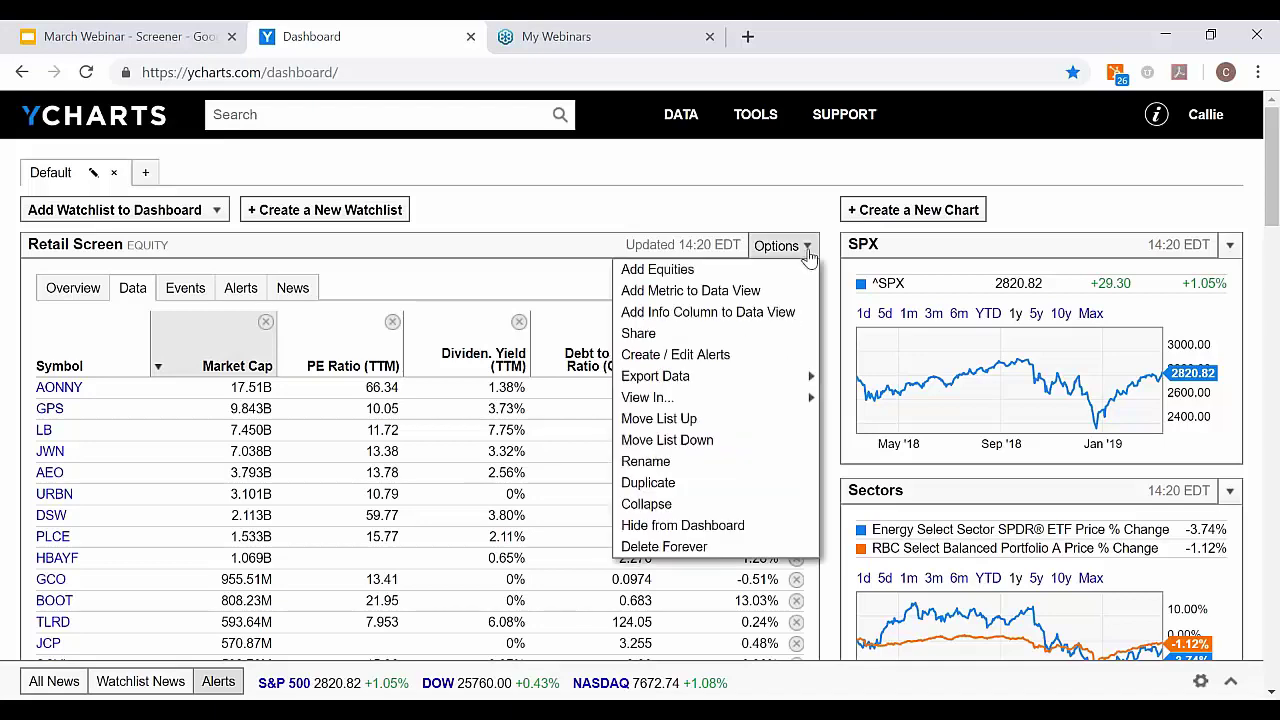
click(750, 290)
click(469, 229)
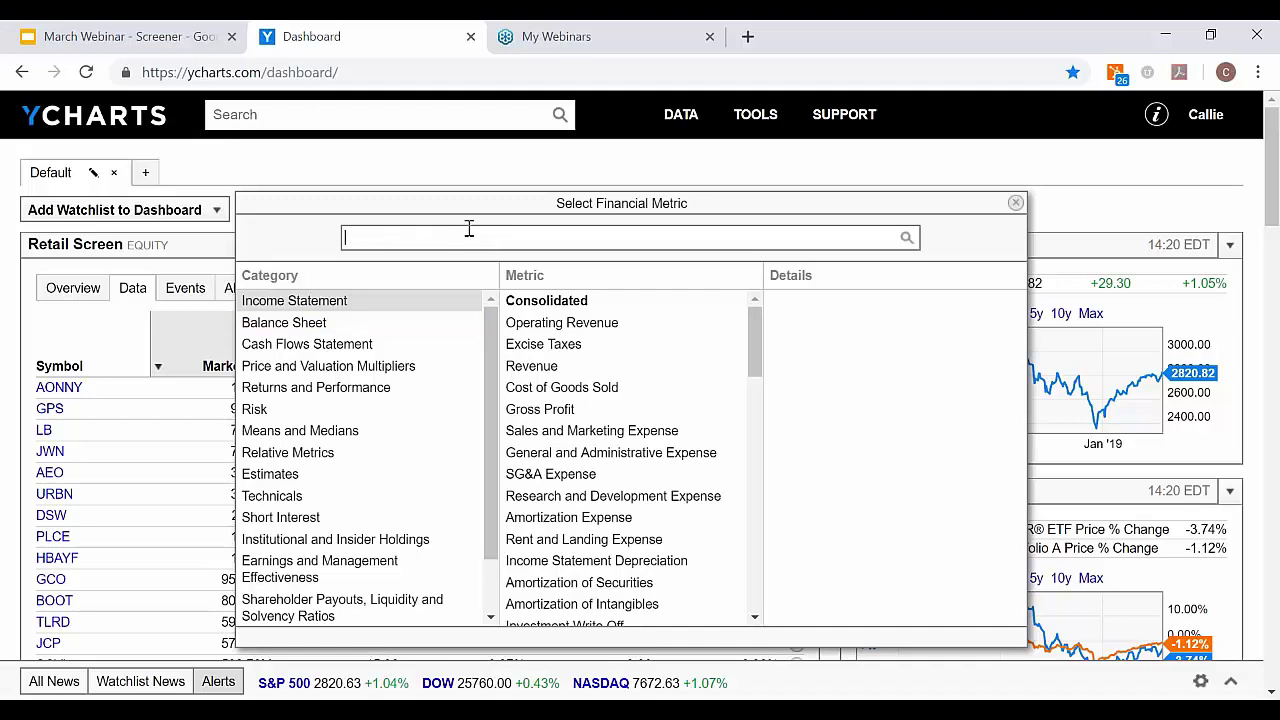
text(alpha)
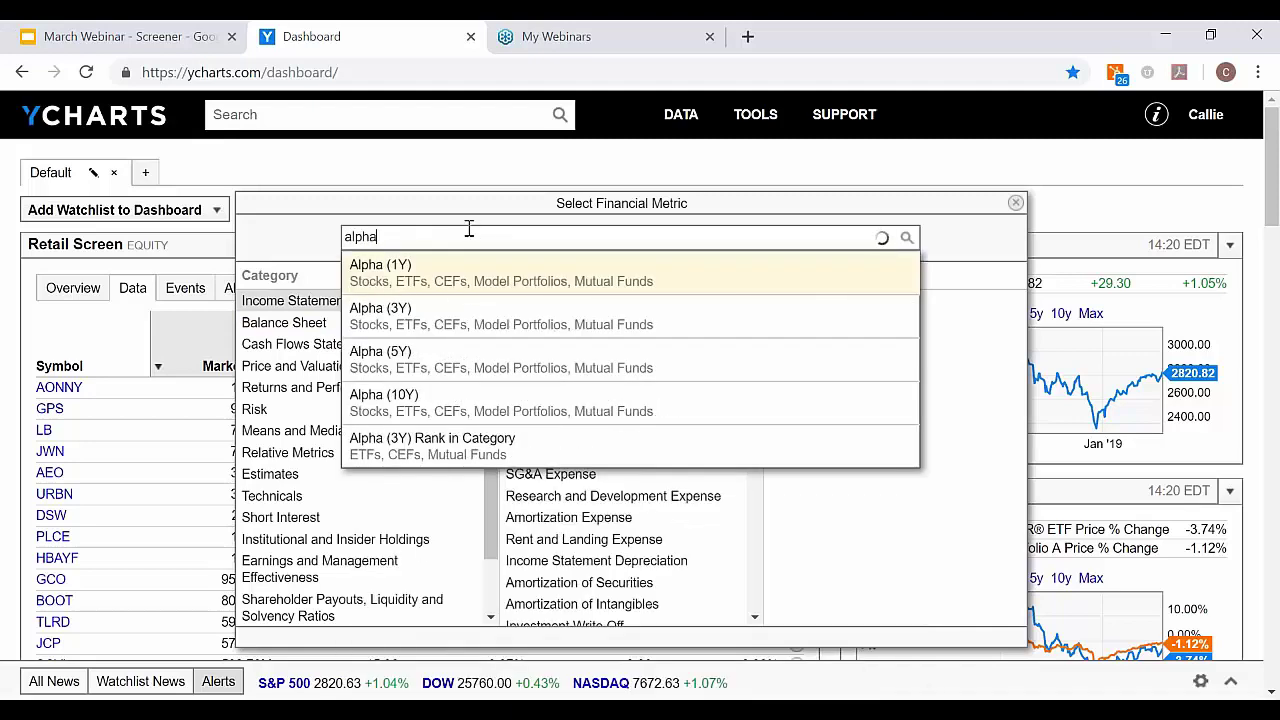
click(476, 278)
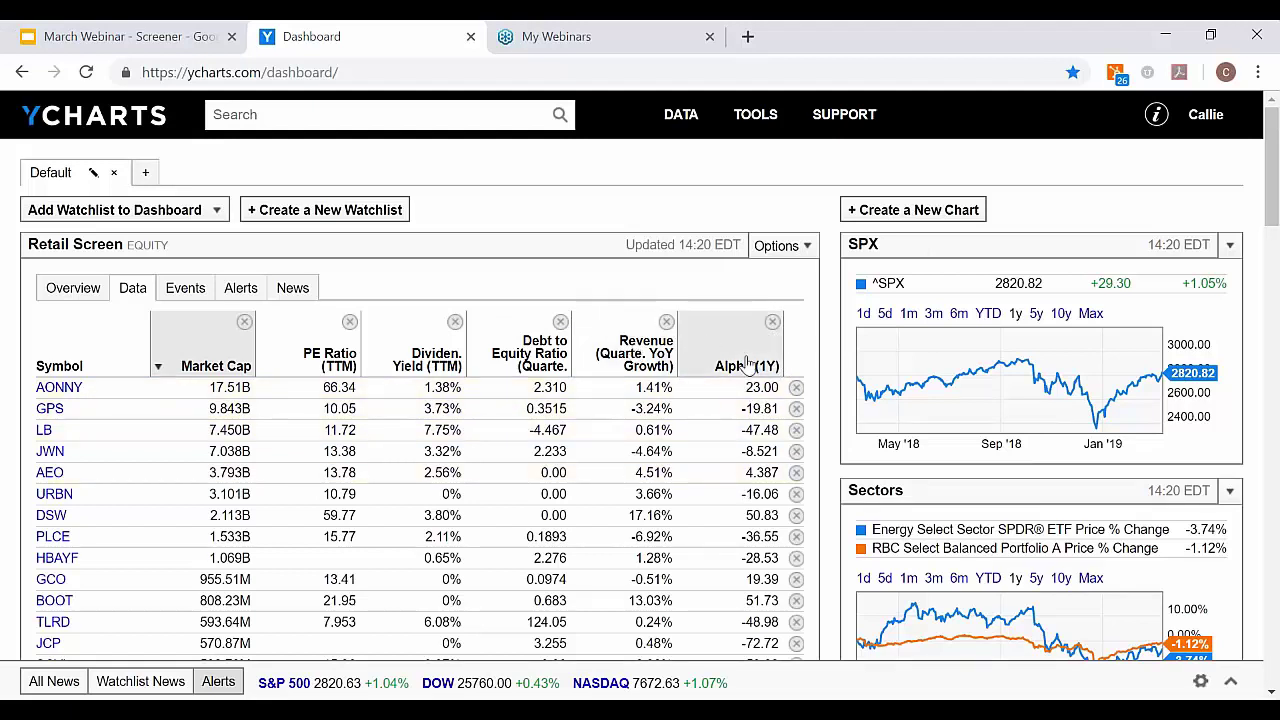
Move the Alpha (1Y) column ahead of Market Cap and switch the Retail Screen watchlist to its overview
drag(748, 366, 212, 368)
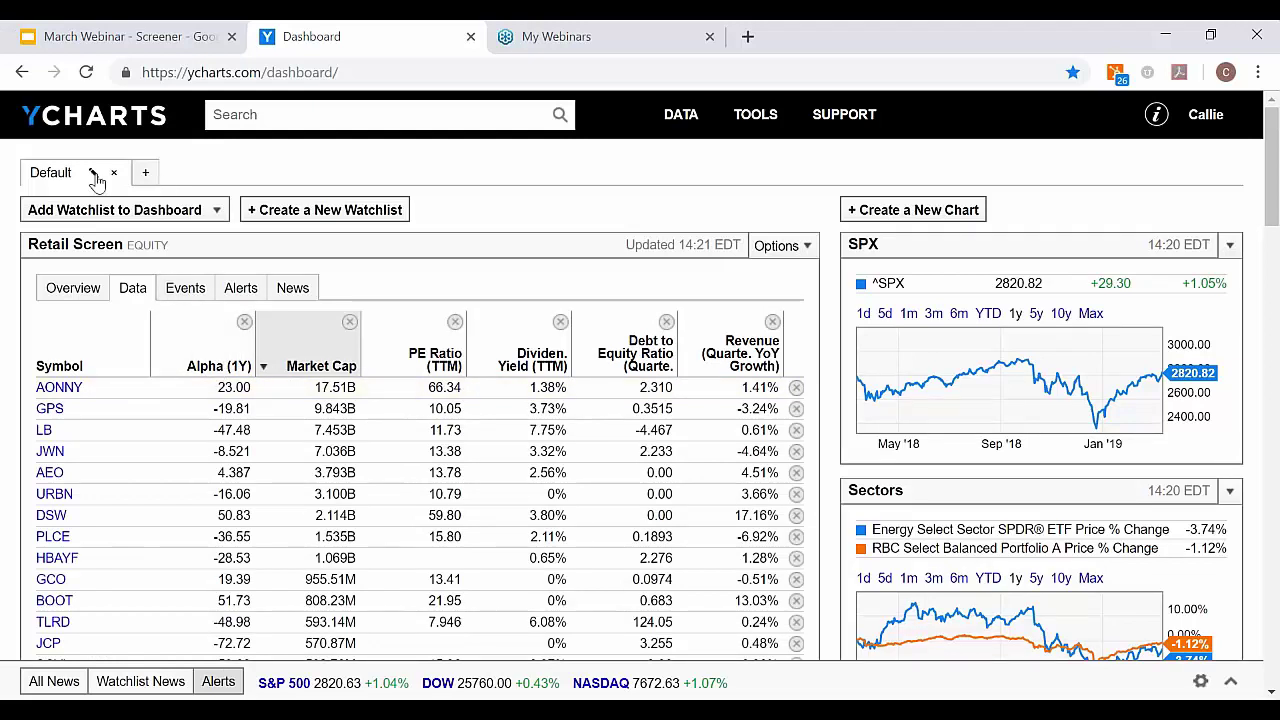
click(78, 292)
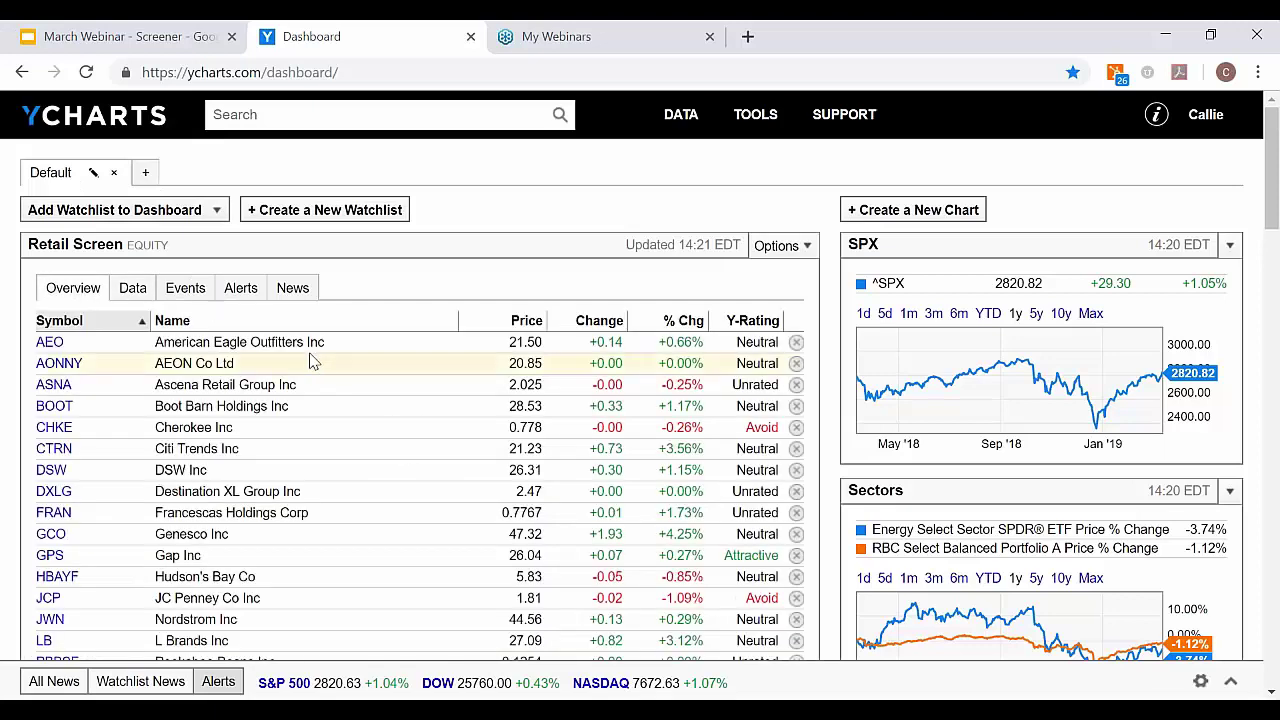